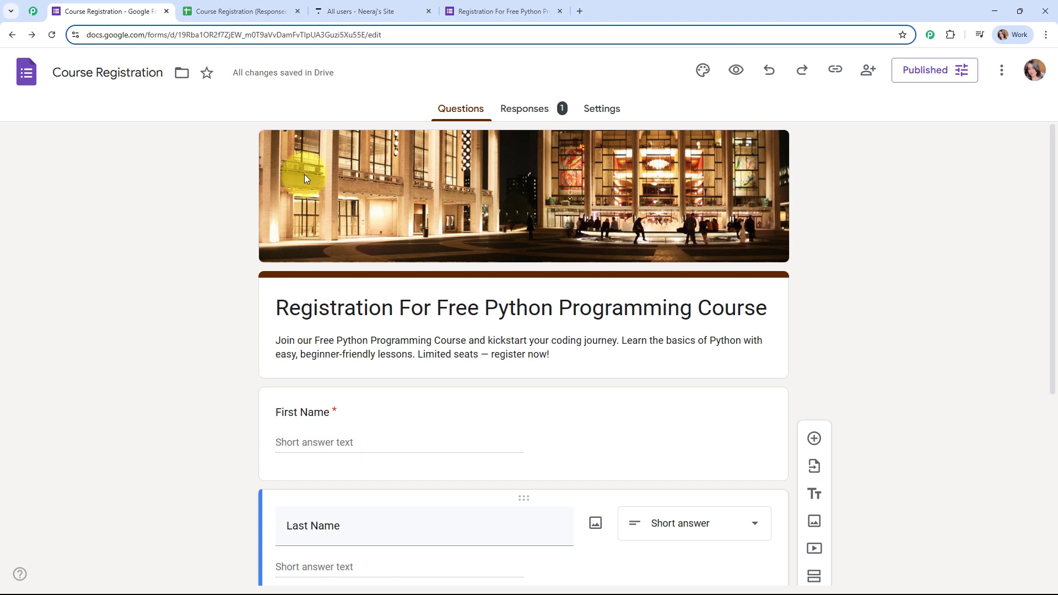
# Scroll through the filled-in registration form and glance at Thinkific's all-users page
pyautogui.scroll(-2, 574, 348)
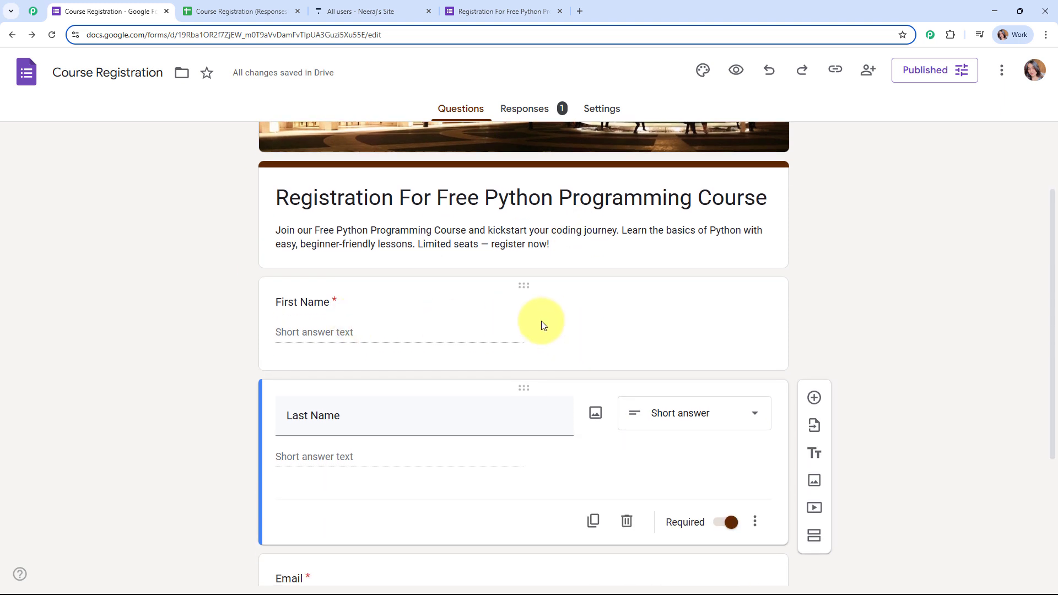
pyautogui.scroll(-2, 553, 327)
pyautogui.scroll(-1, 976, 384)
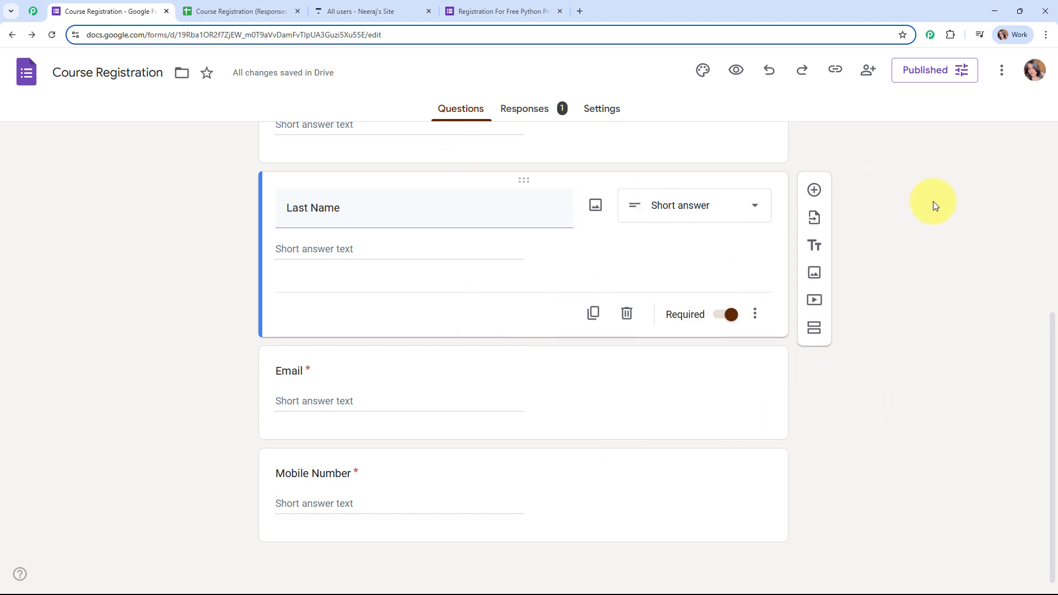
pyautogui.click(378, 7)
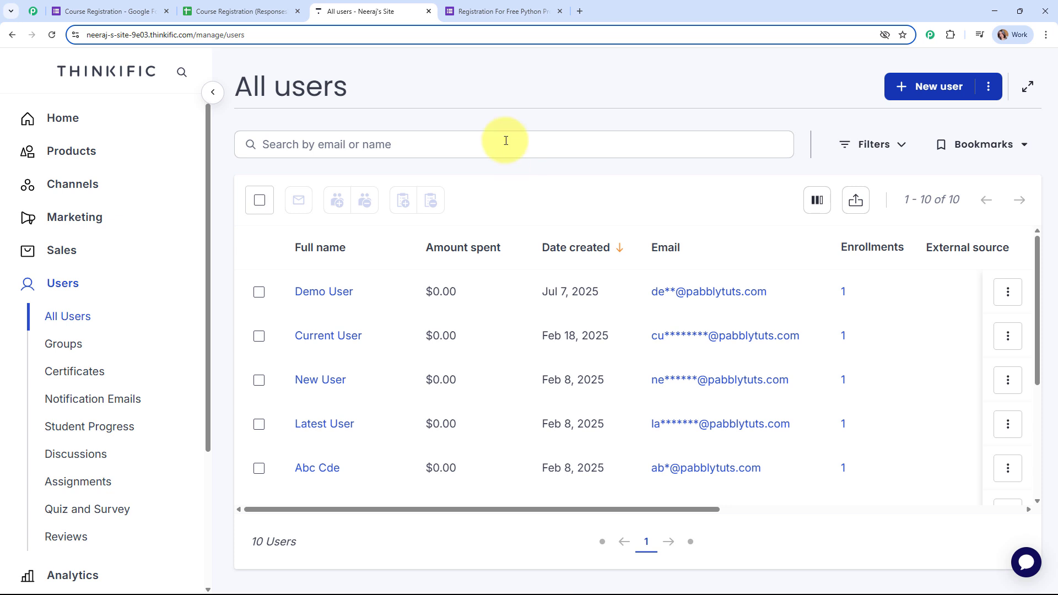
# Return to the free Python course registration form and submit the test entry
pyautogui.click(498, 5)
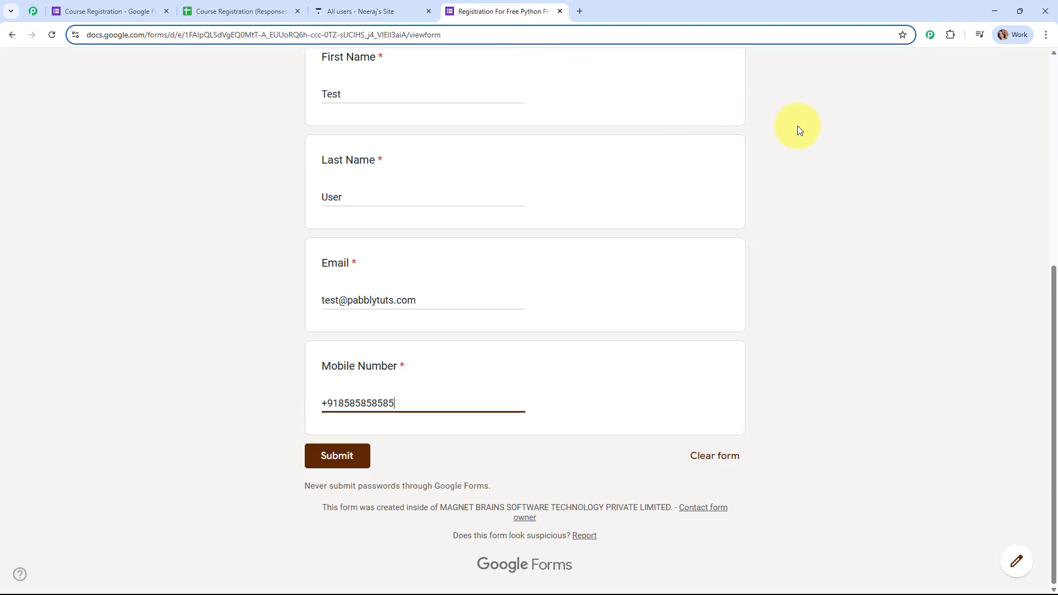
pyautogui.scroll(6, 798, 127)
pyautogui.scroll(-4, 798, 128)
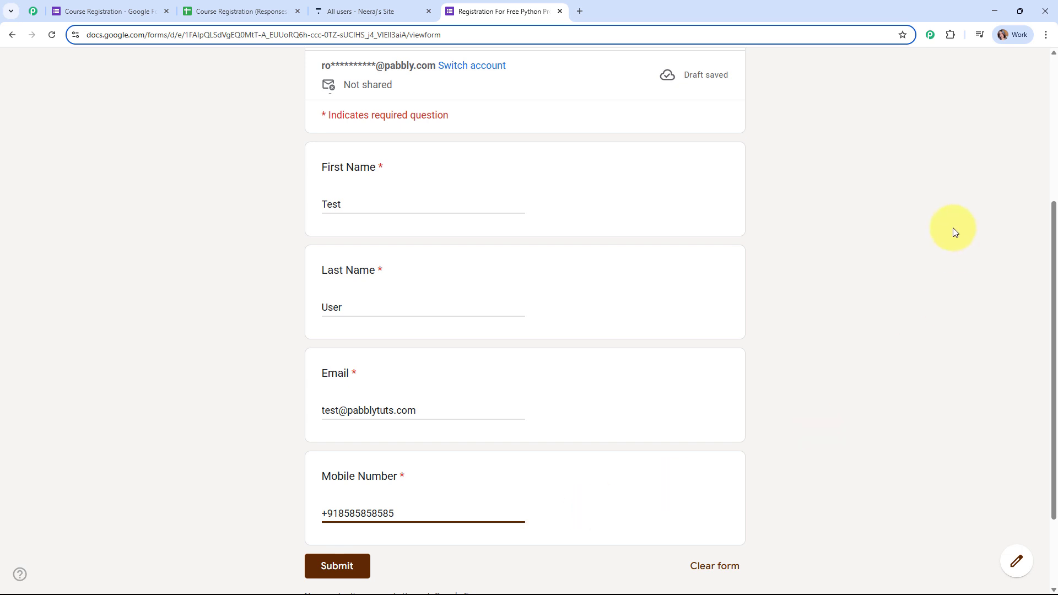
pyautogui.scroll(-3, 950, 221)
pyautogui.click(308, 463)
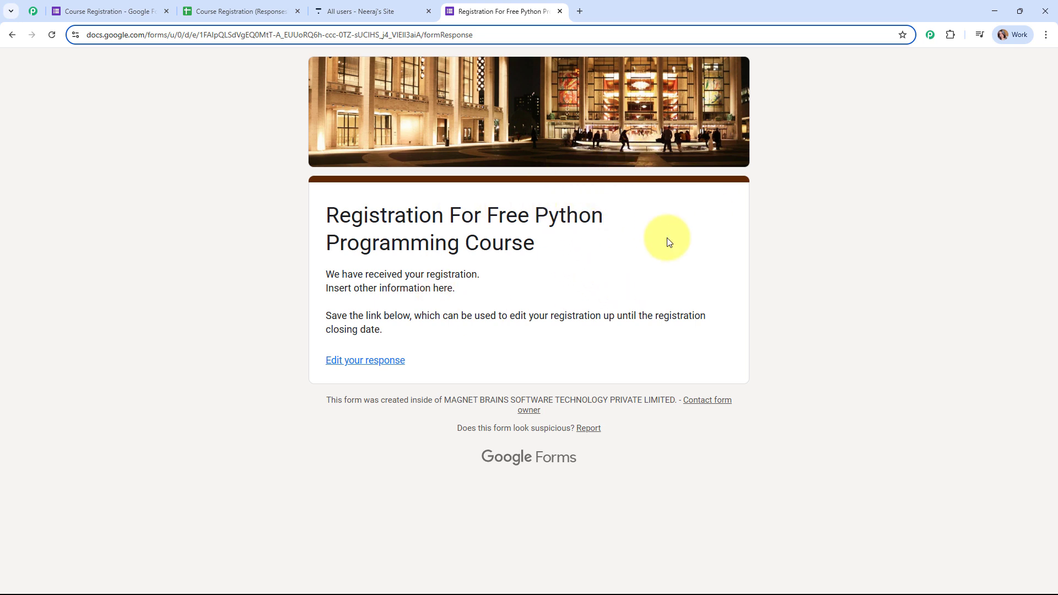
# Zoom the Course Registration (Responses) sheet to 125% to see the Test row, then view Thinkific's users
pyautogui.click(231, 10)
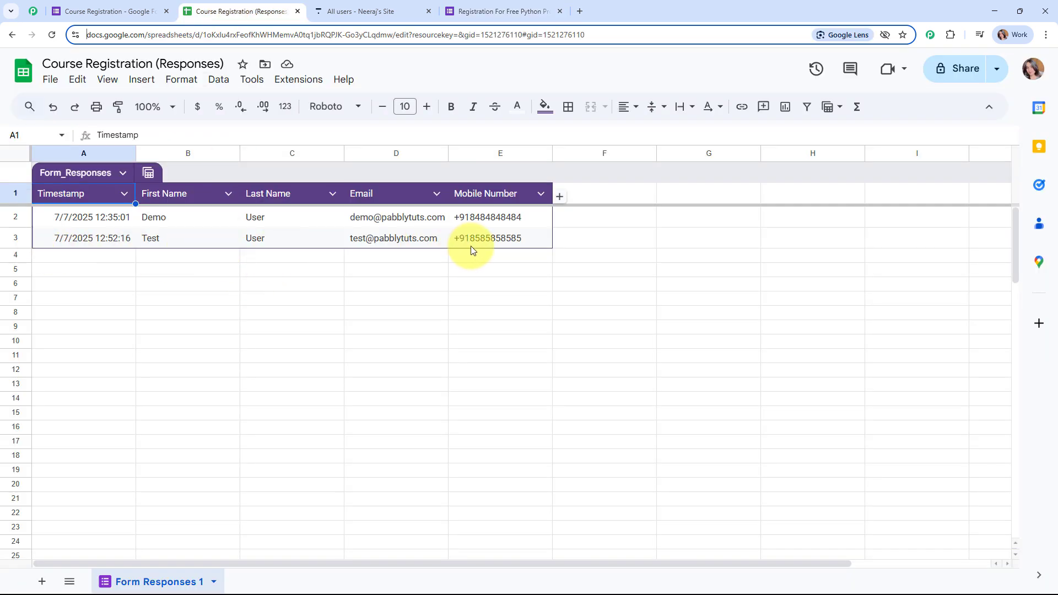
pyautogui.click(148, 107)
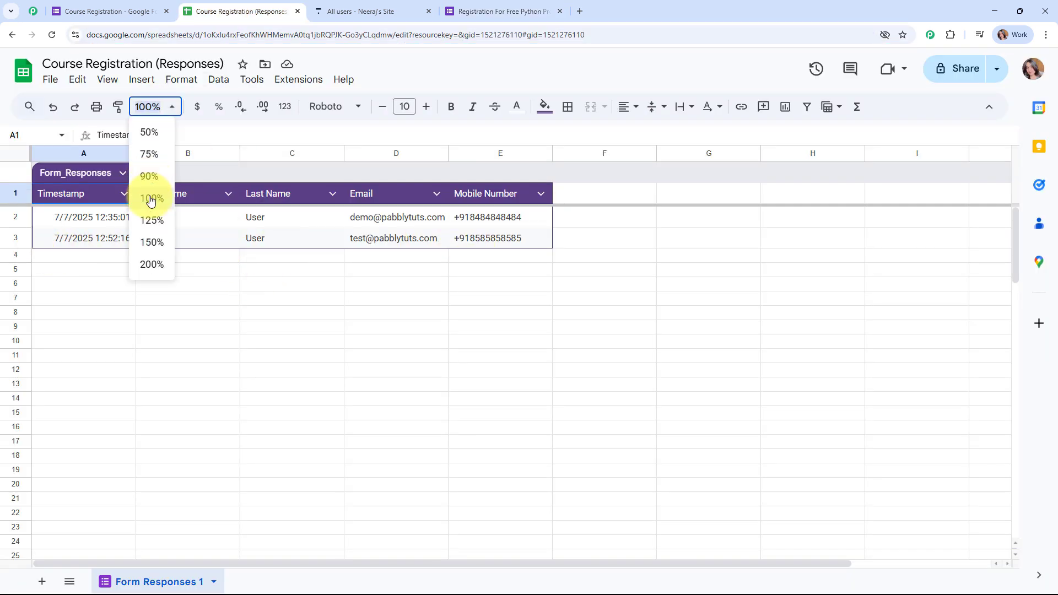
pyautogui.click(151, 221)
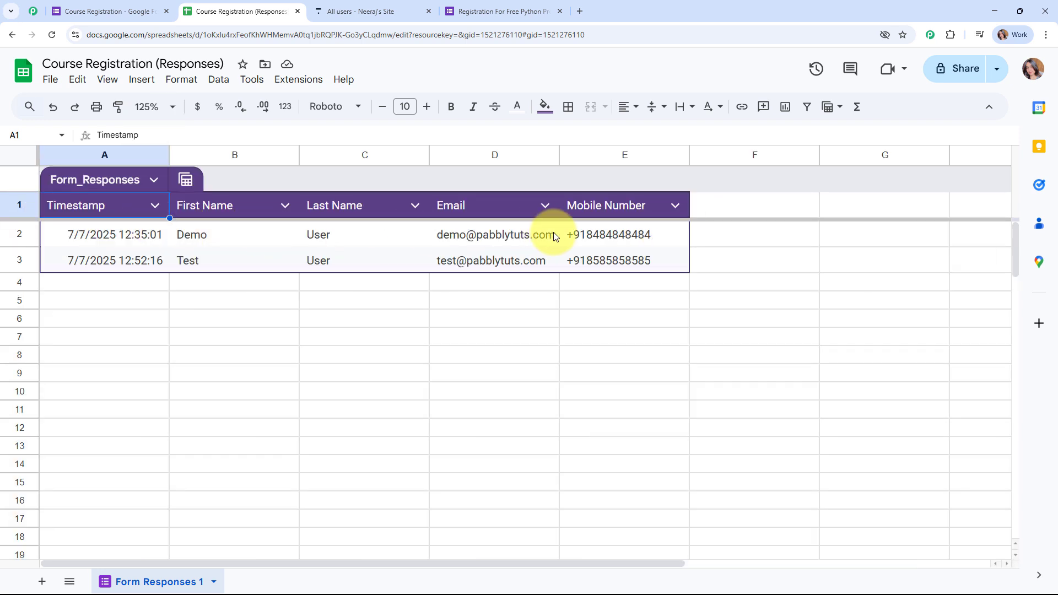
pyautogui.click(351, 6)
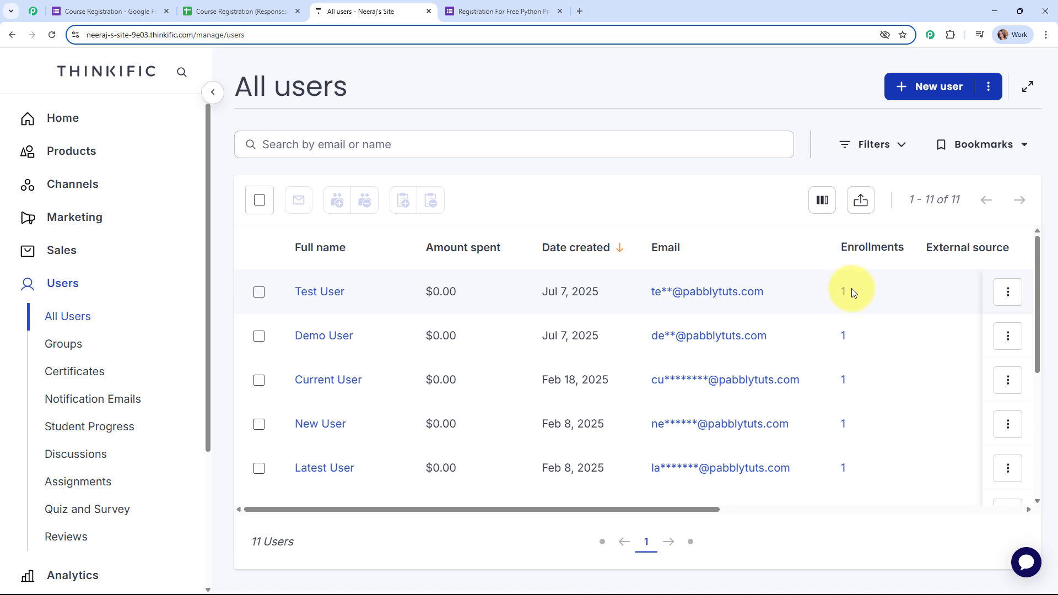
# Open Test User's enrollments and confirm Programming in Python is listed
pyautogui.click(318, 293)
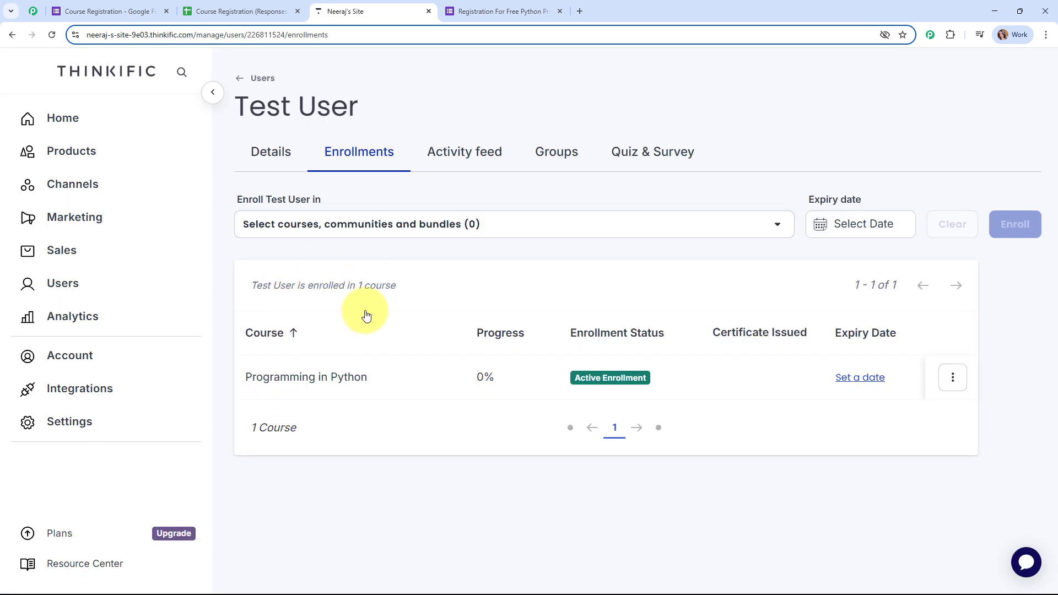
pyautogui.moveTo(246, 377); pyautogui.dragTo(384, 379)
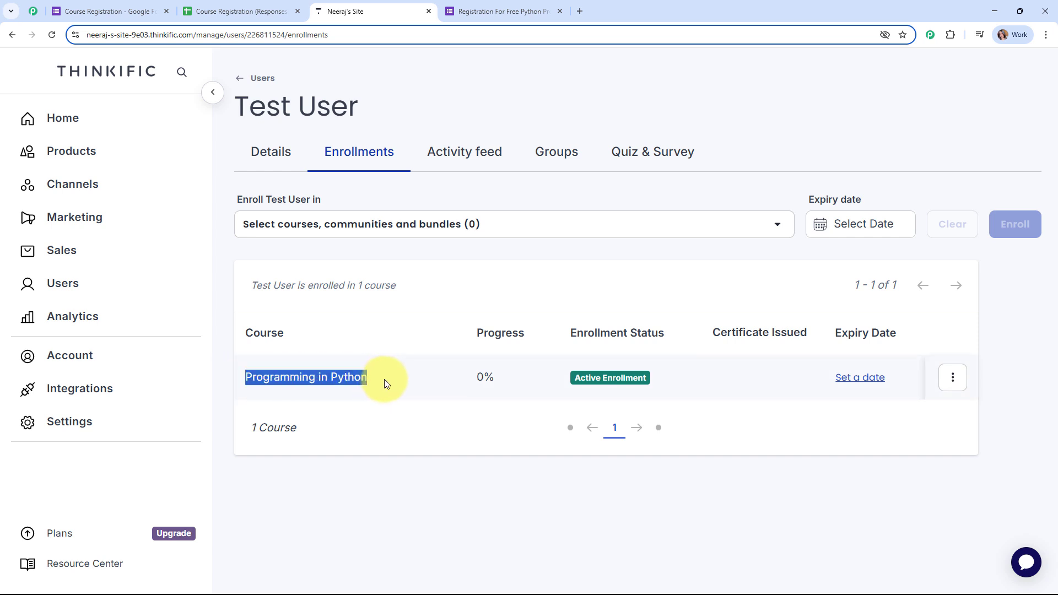
pyautogui.click(416, 481)
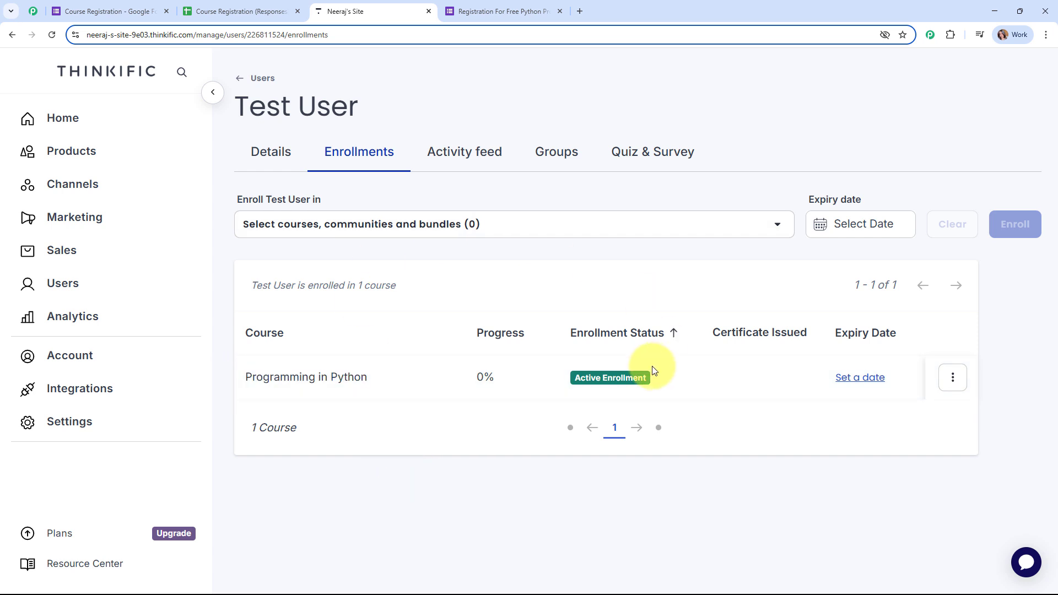
# Go back to All users, then close the registration form and responses sheet tabs
pyautogui.click(212, 92)
pyautogui.click(85, 79)
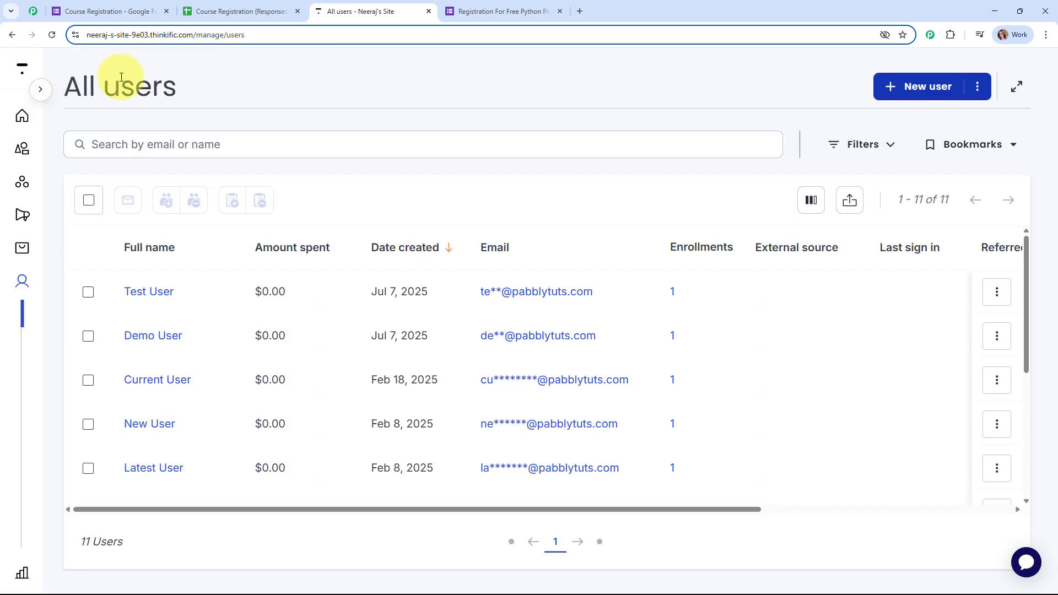
pyautogui.click(40, 89)
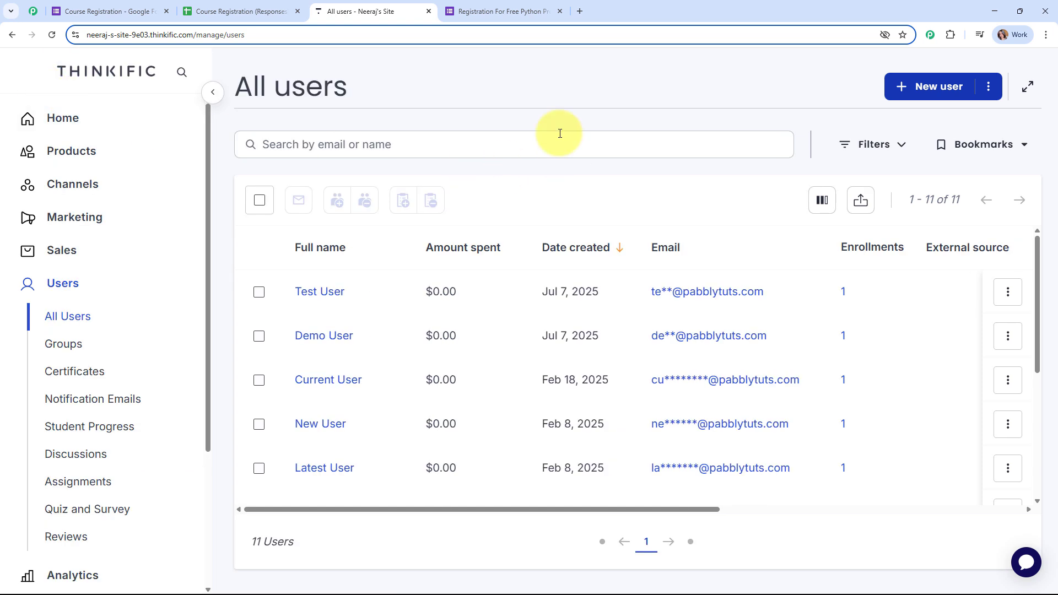
pyautogui.click(560, 12)
pyautogui.click(298, 11)
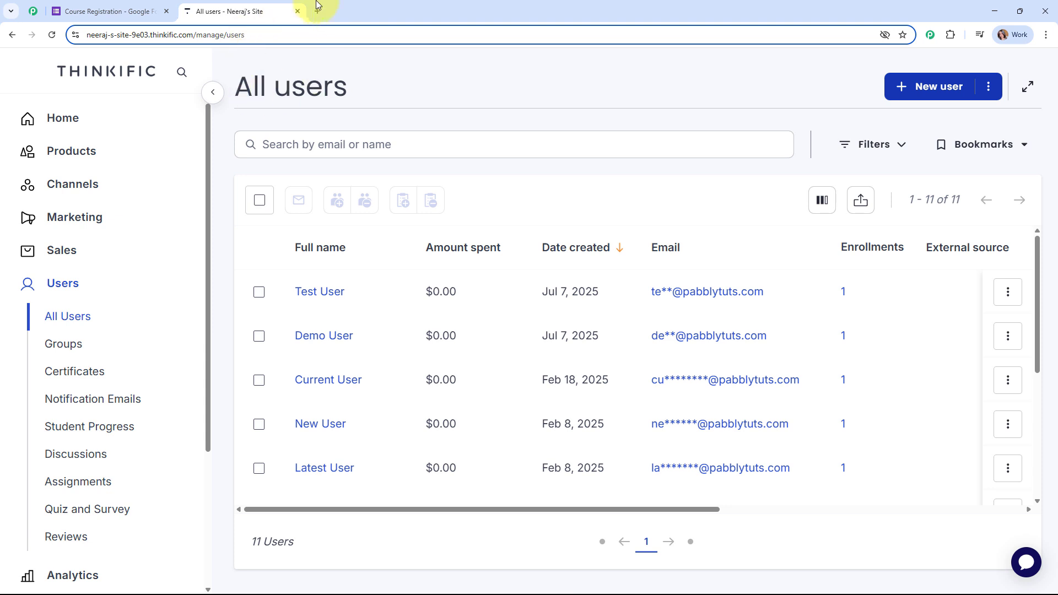
# Load the Pabbly website in a new browser tab and dismiss the sale popup
pyautogui.click(315, 12)
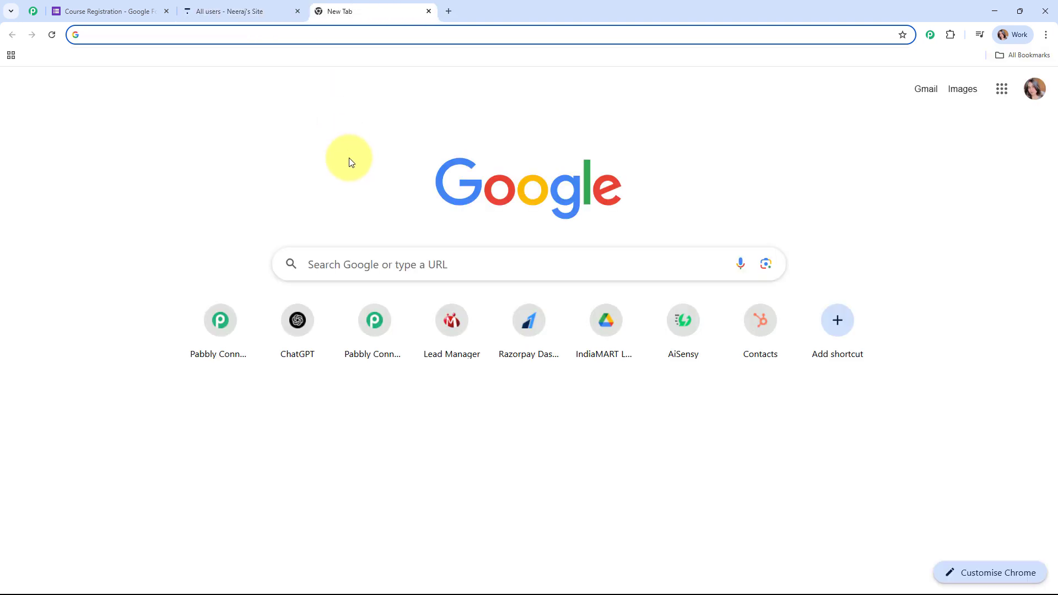
pyautogui.write('pabb')
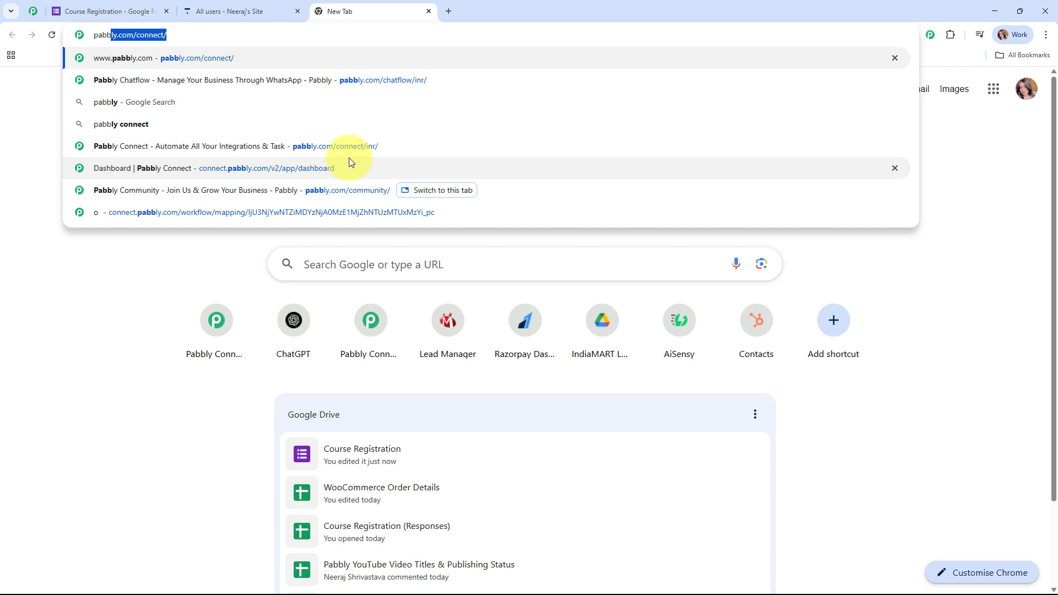
pyautogui.press('Return')
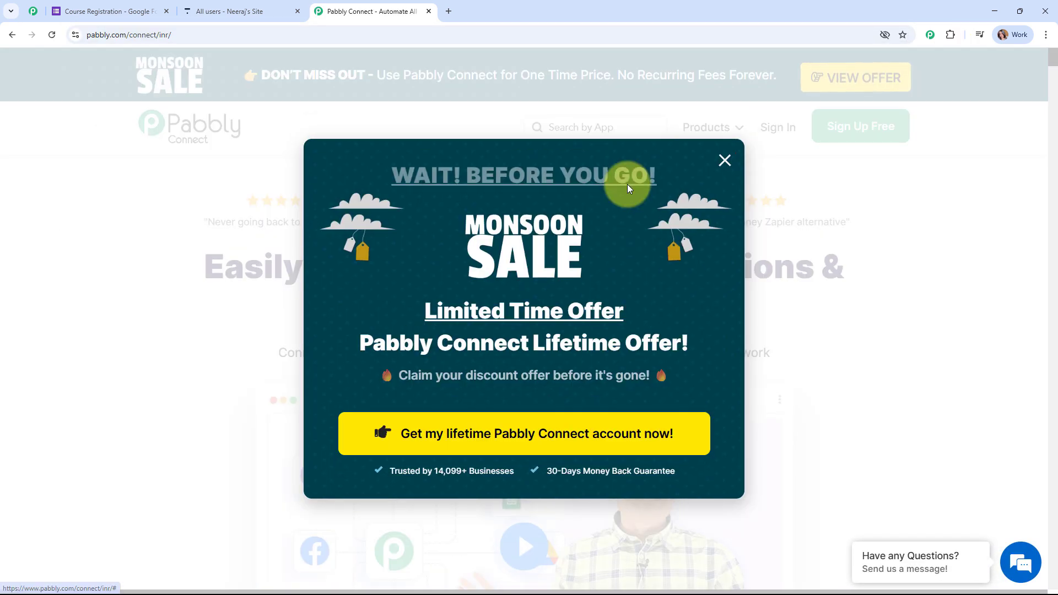
pyautogui.click(725, 162)
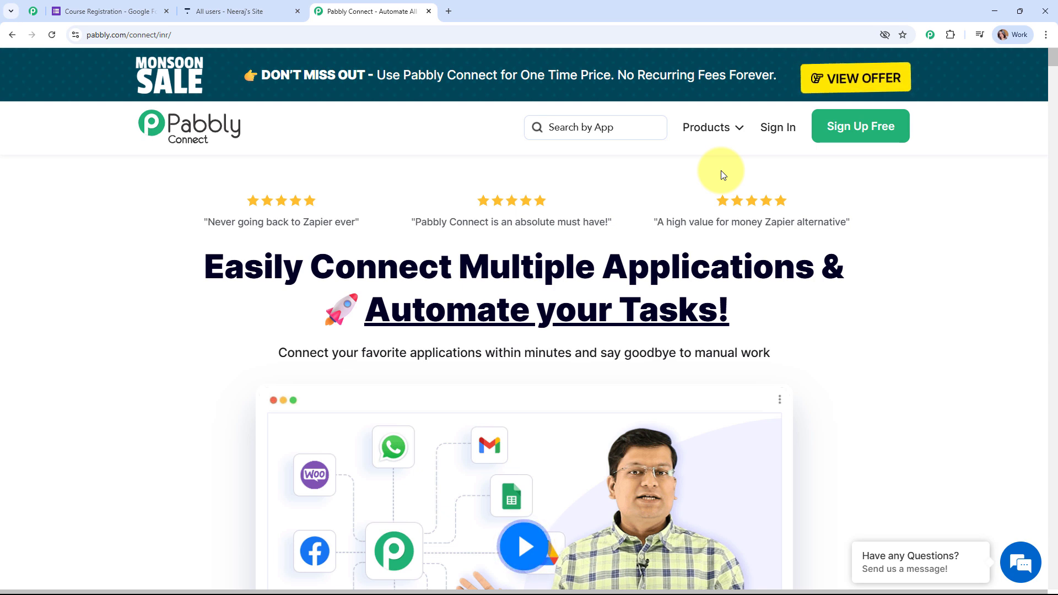
# Browse the Pabbly Community page, then move to the Pabbly Connect product page
pyautogui.click(35, 7)
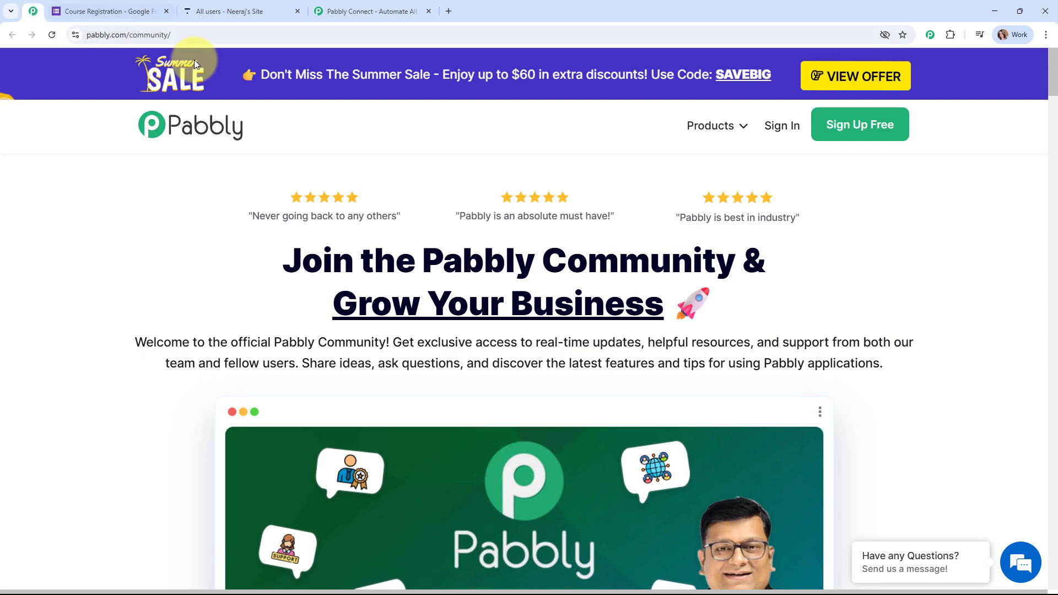
pyautogui.scroll(-3, 680, 198)
pyautogui.scroll(-10, 681, 199)
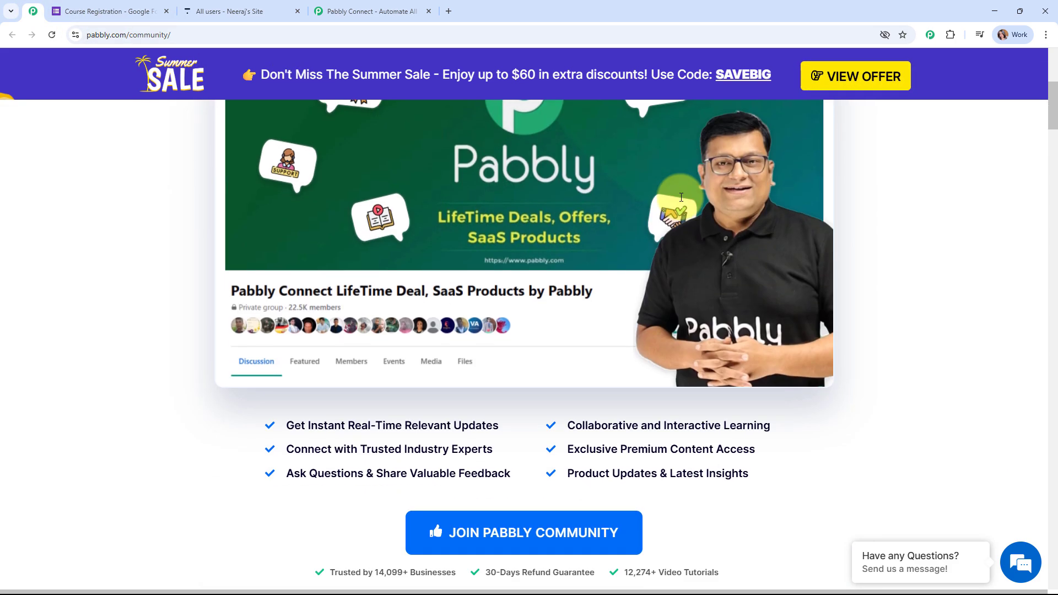
pyautogui.scroll(-18, 681, 198)
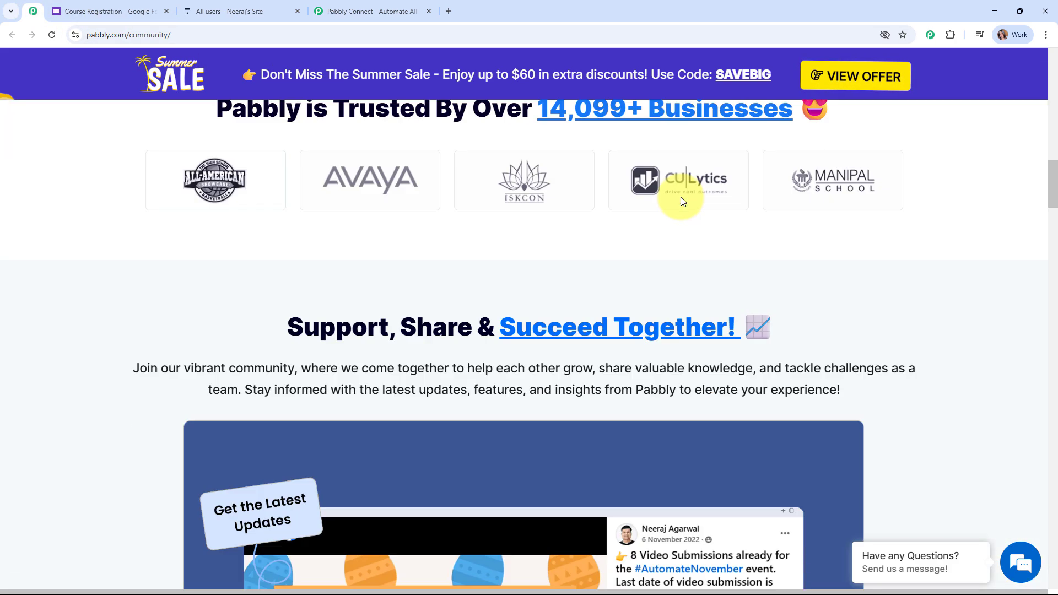
pyautogui.scroll(-15, 681, 200)
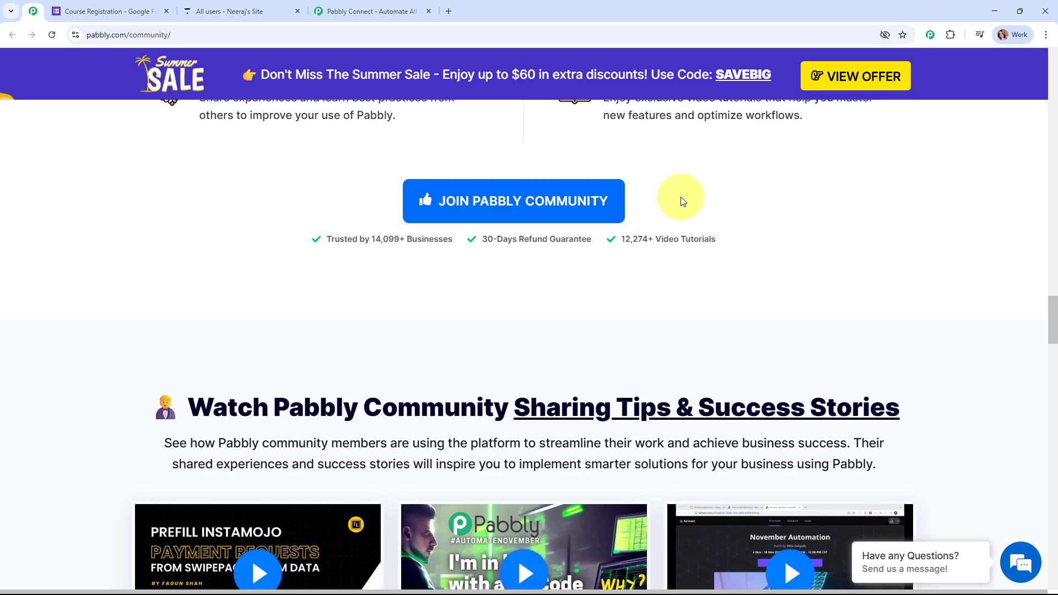
pyautogui.scroll(-14, 681, 200)
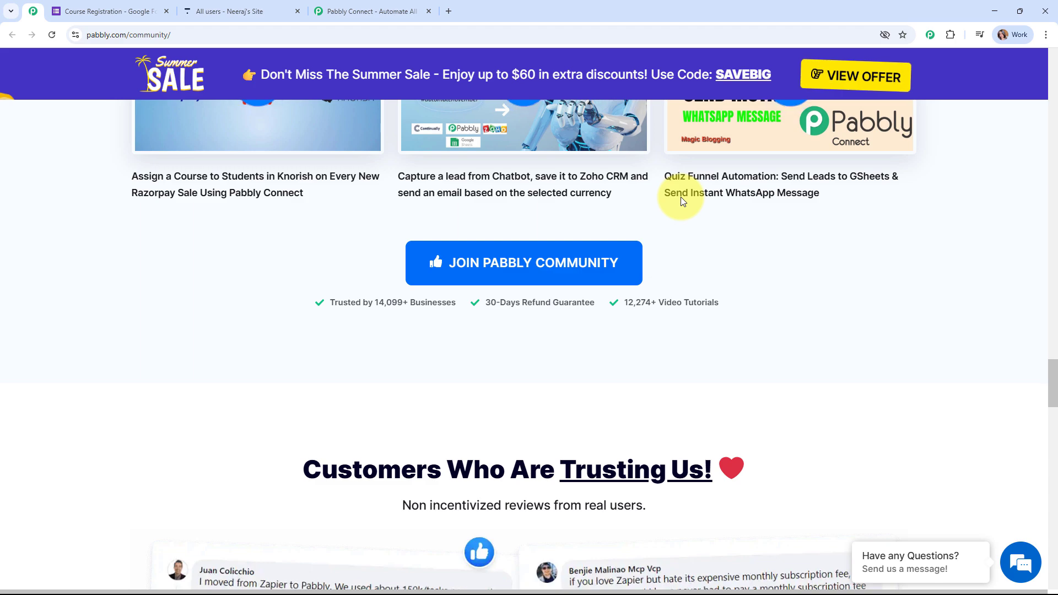
pyautogui.scroll(-10, 680, 197)
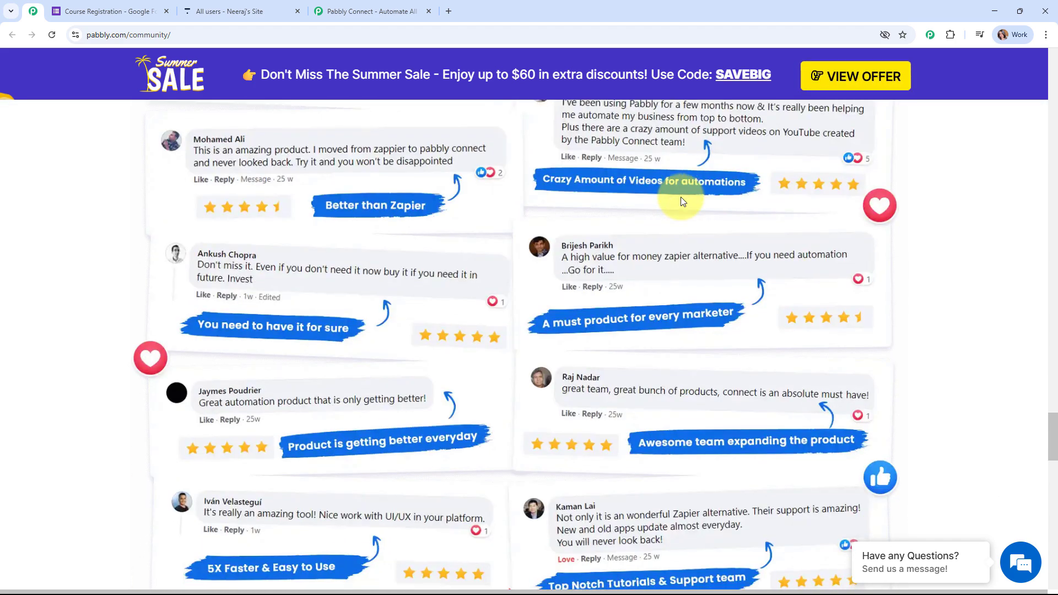
pyautogui.scroll(-12, 680, 197)
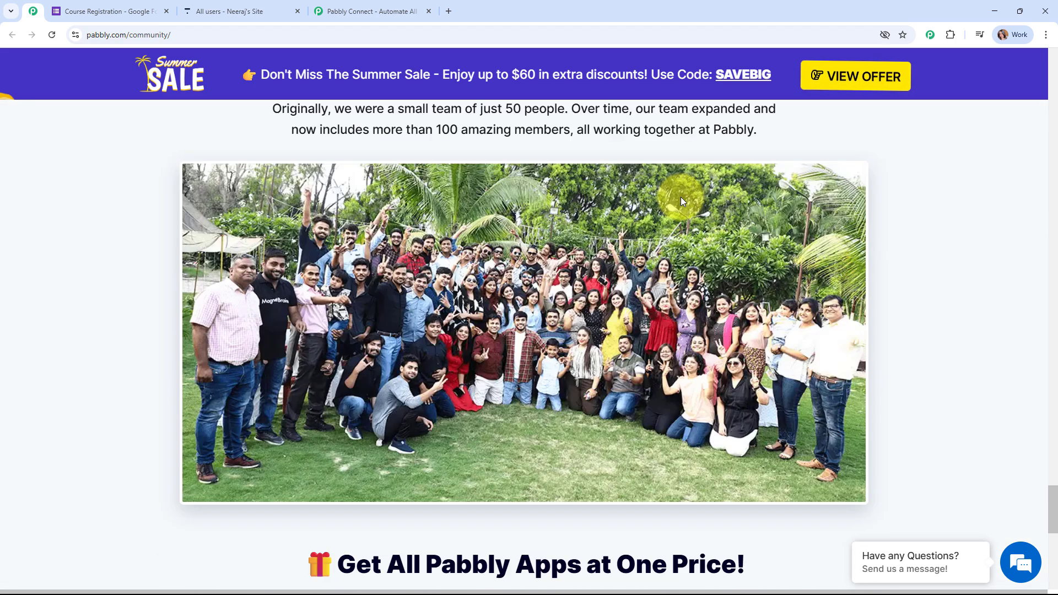
pyautogui.scroll(13, 1047, 233)
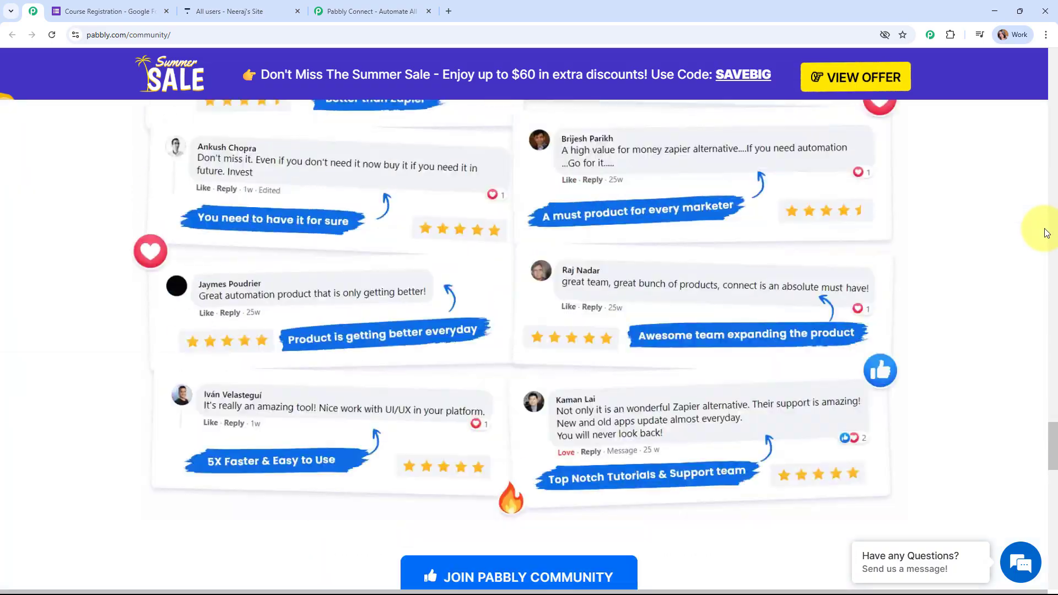
pyautogui.scroll(15, 1046, 233)
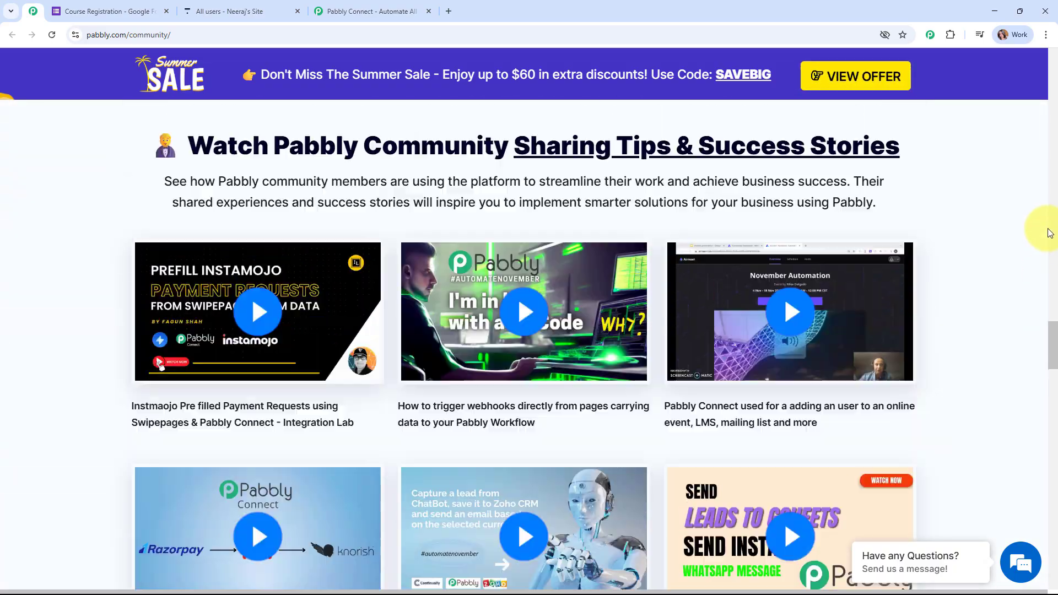
pyautogui.scroll(15, 1049, 232)
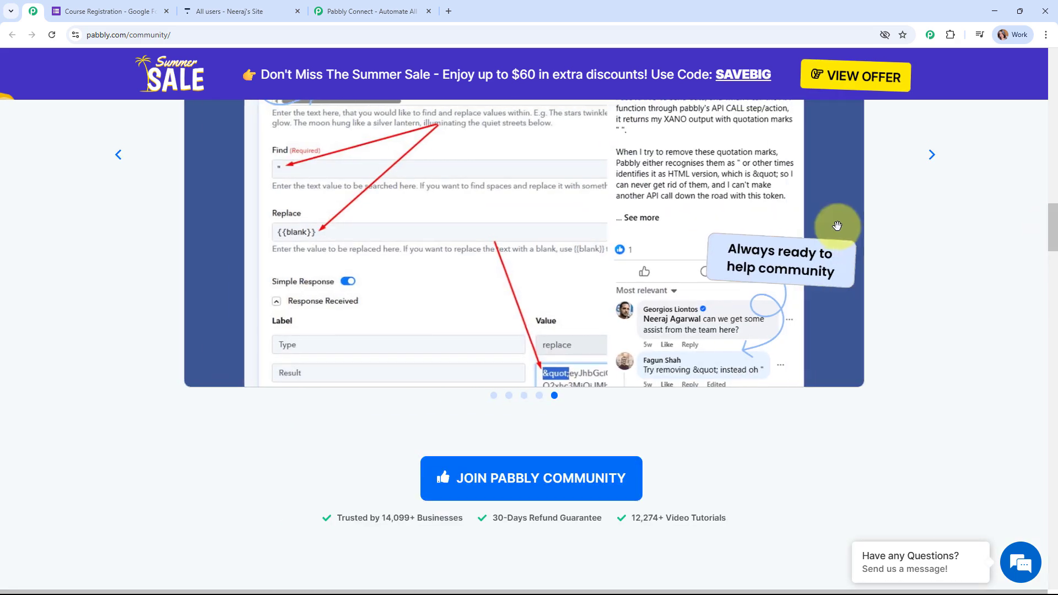
pyautogui.scroll(15, 837, 226)
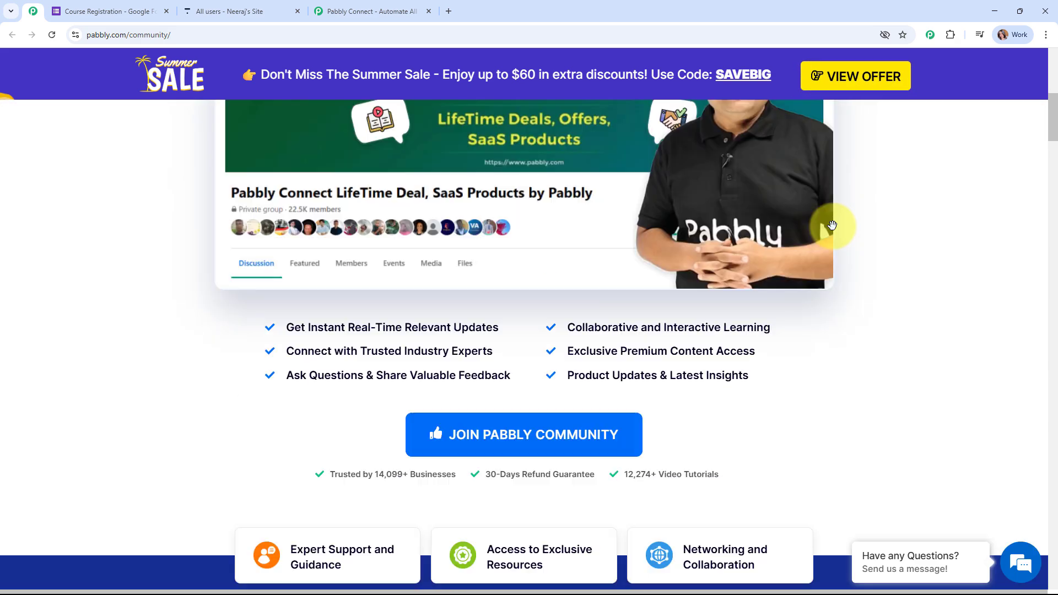
pyautogui.scroll(8, 832, 225)
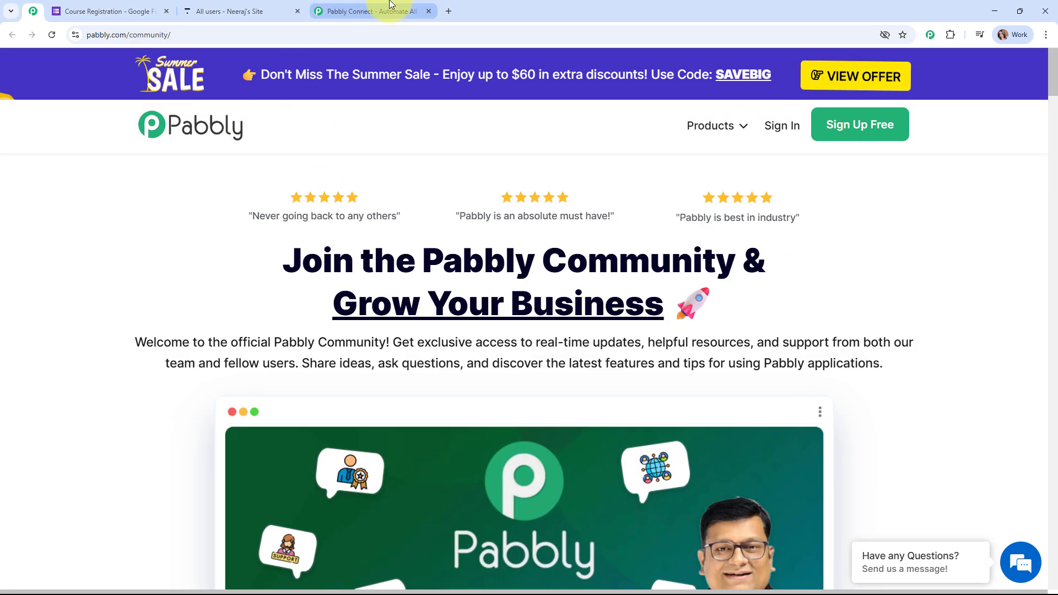
pyautogui.click(390, 4)
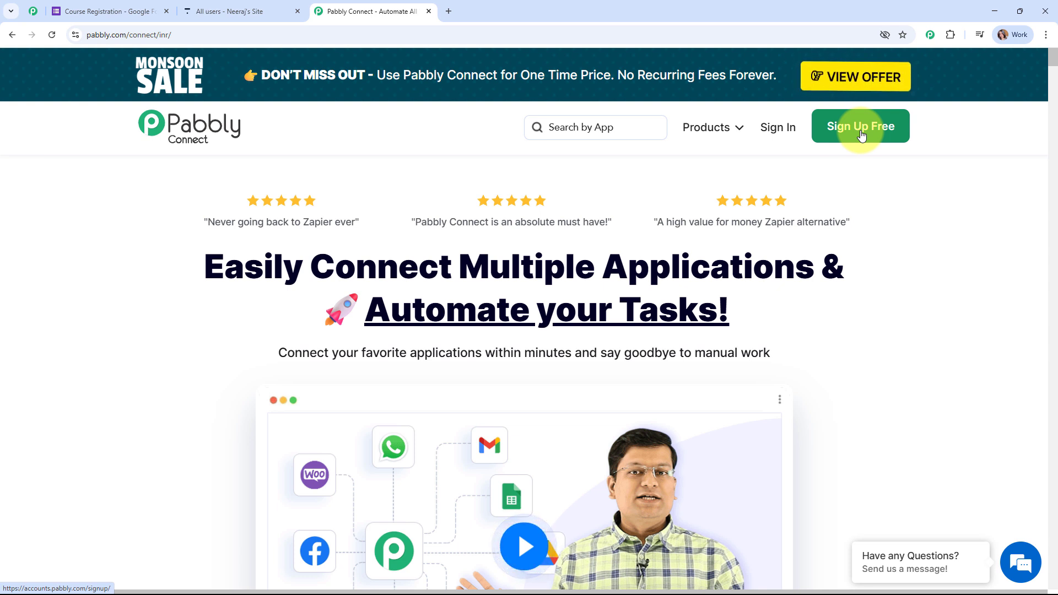
# Sign in to Pabbly Accounts and launch Pabbly Connect via Access Now on All Pabbly Apps
pyautogui.click(770, 136)
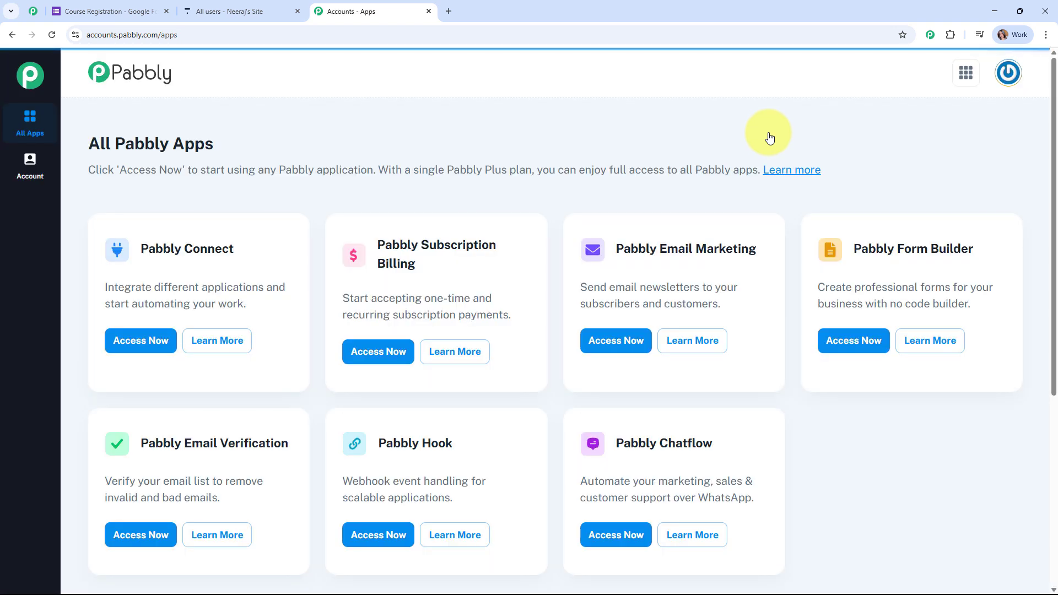
pyautogui.moveTo(81, 142); pyautogui.dragTo(357, 144)
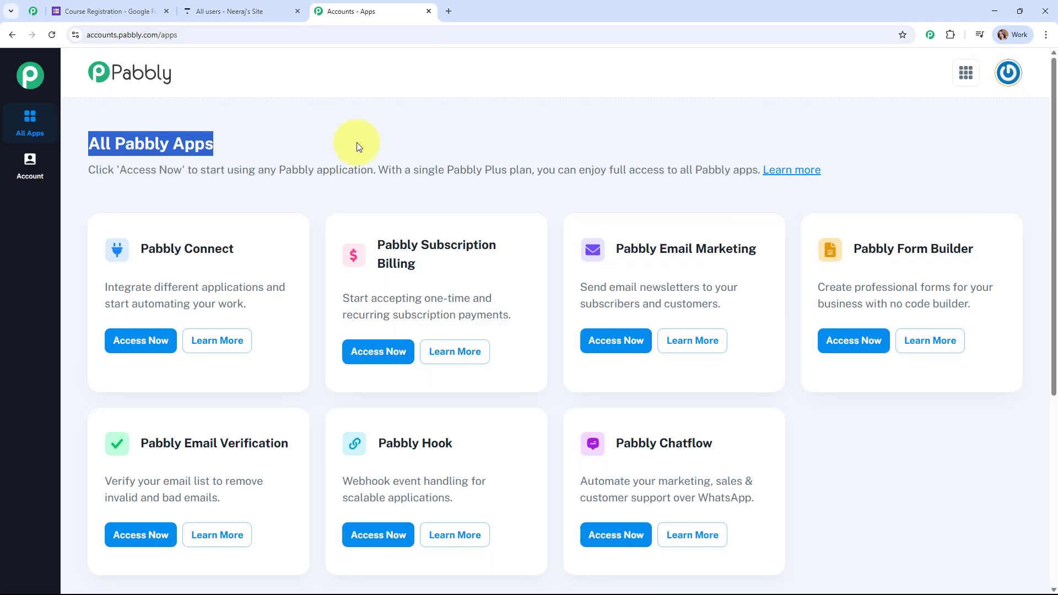
pyautogui.click(567, 141)
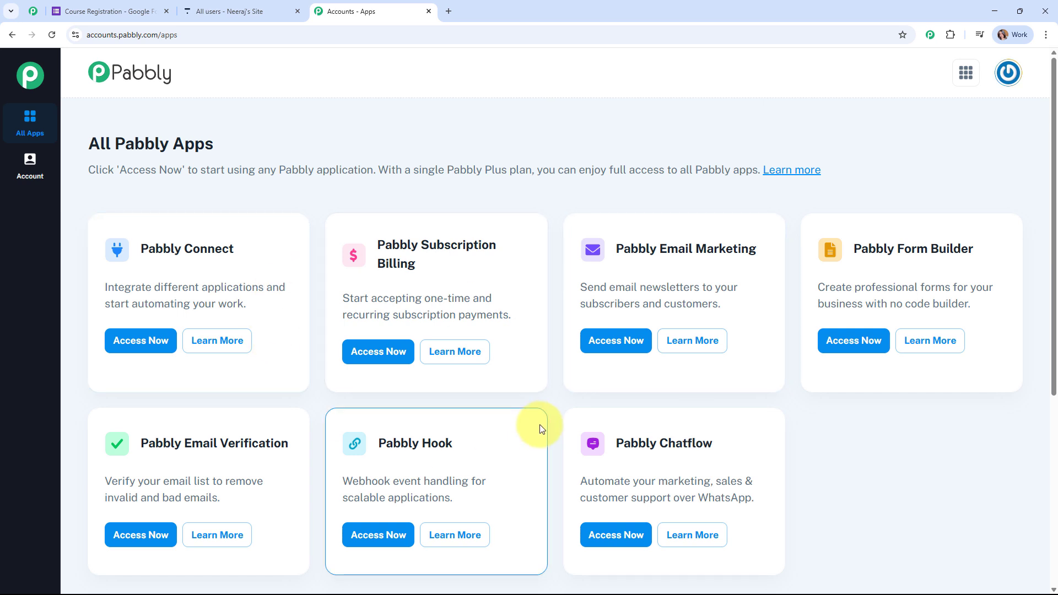
pyautogui.click(143, 343)
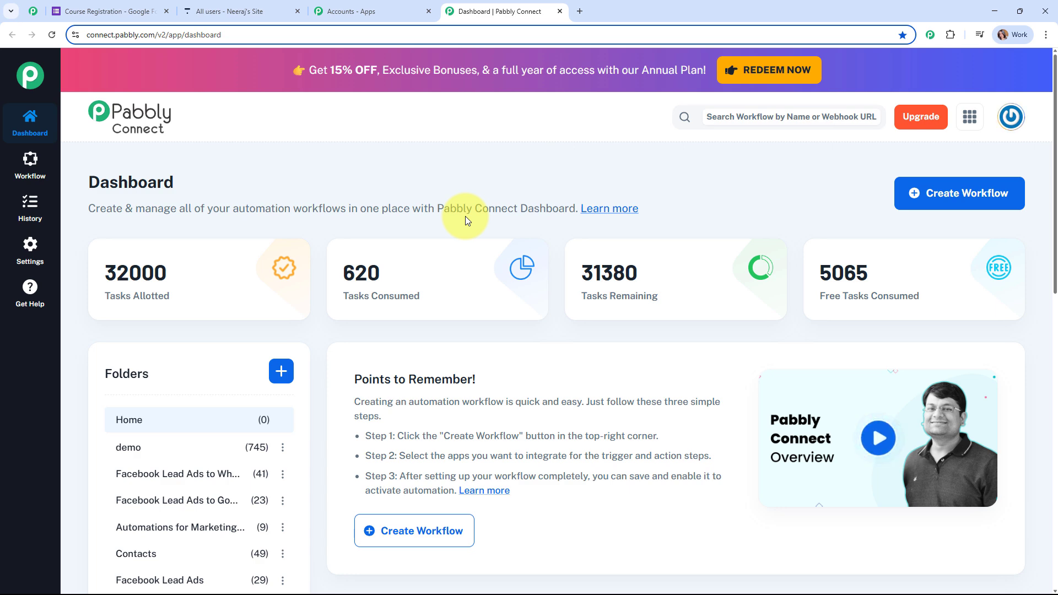
# Start a new workflow and paste 'Register New Students for My Online Course Automatically' as its name
pyautogui.click(960, 203)
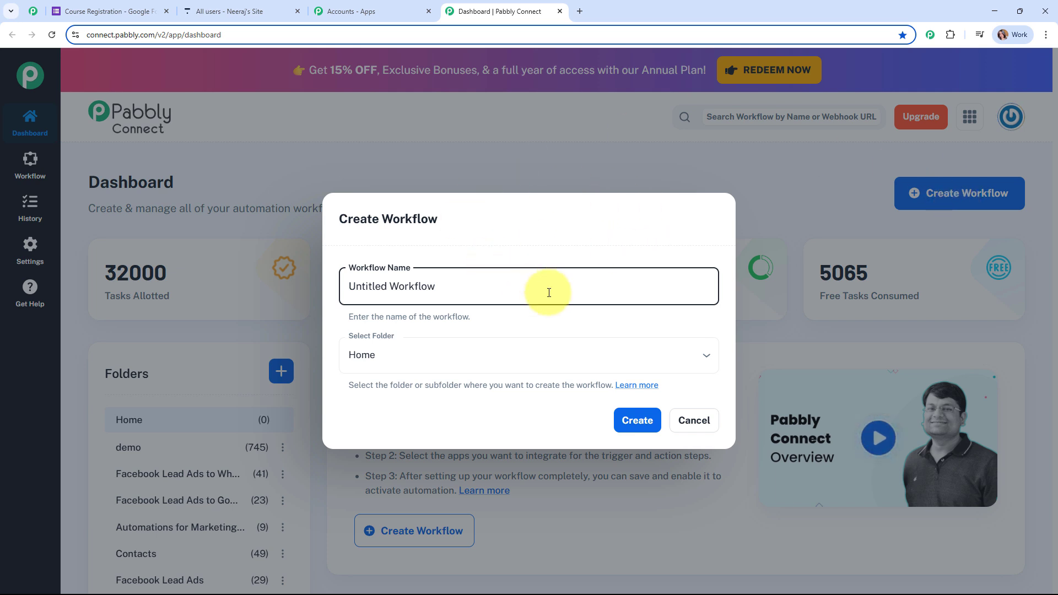
pyautogui.moveTo(548, 288); pyautogui.dragTo(254, 290)
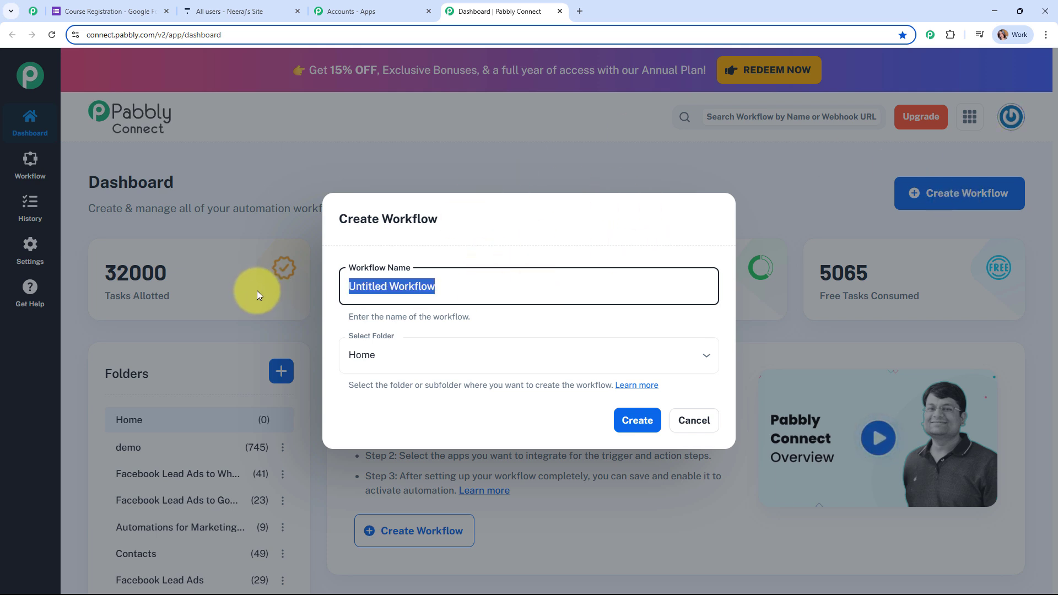
pyautogui.write('Register New Students for My Online Course Automatically from Google Forms')
pyautogui.moveTo(353, 284); pyautogui.dragTo(776, 290)
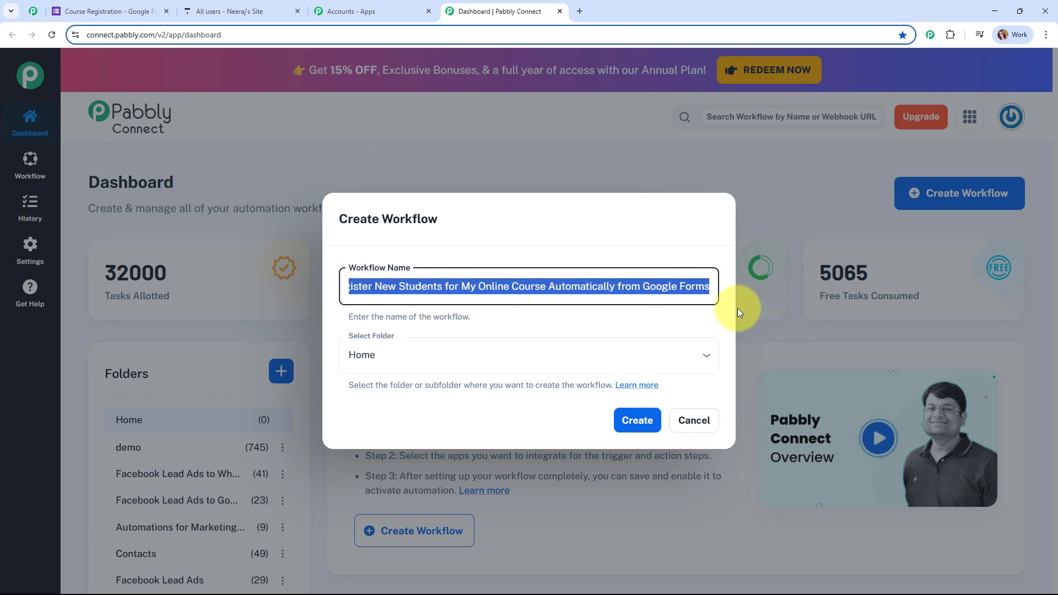
pyautogui.click(675, 309)
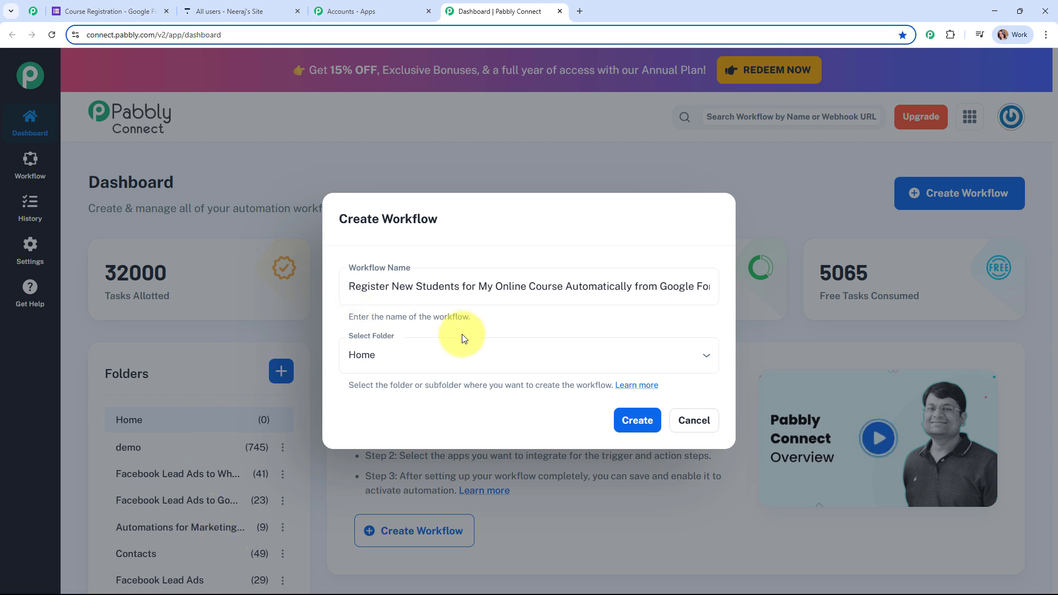
# File the workflow in the Automations folder and open the folders help article
pyautogui.click(484, 353)
pyautogui.click(469, 317)
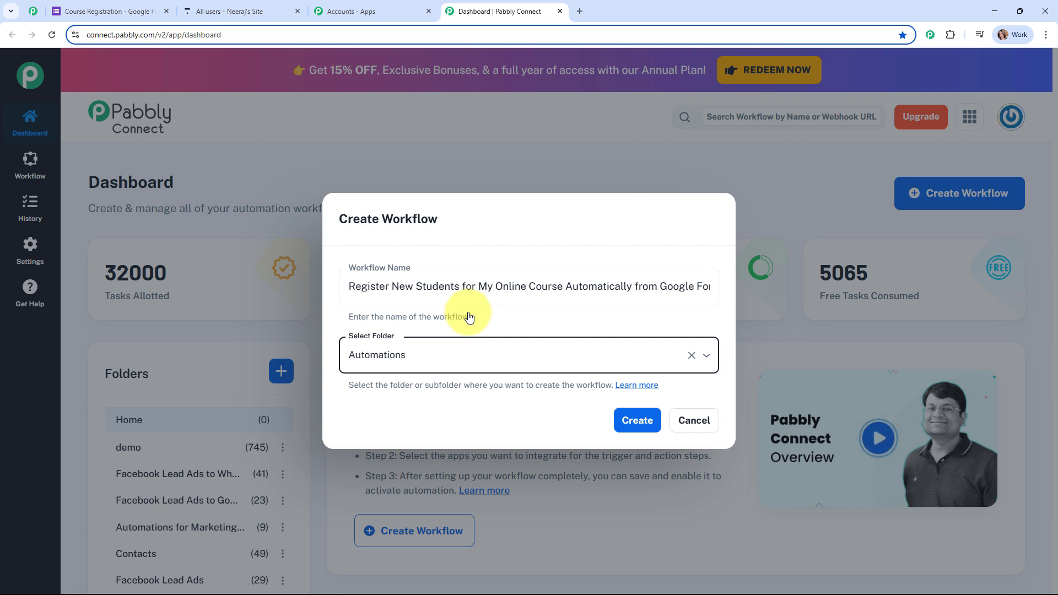
pyautogui.click(656, 381)
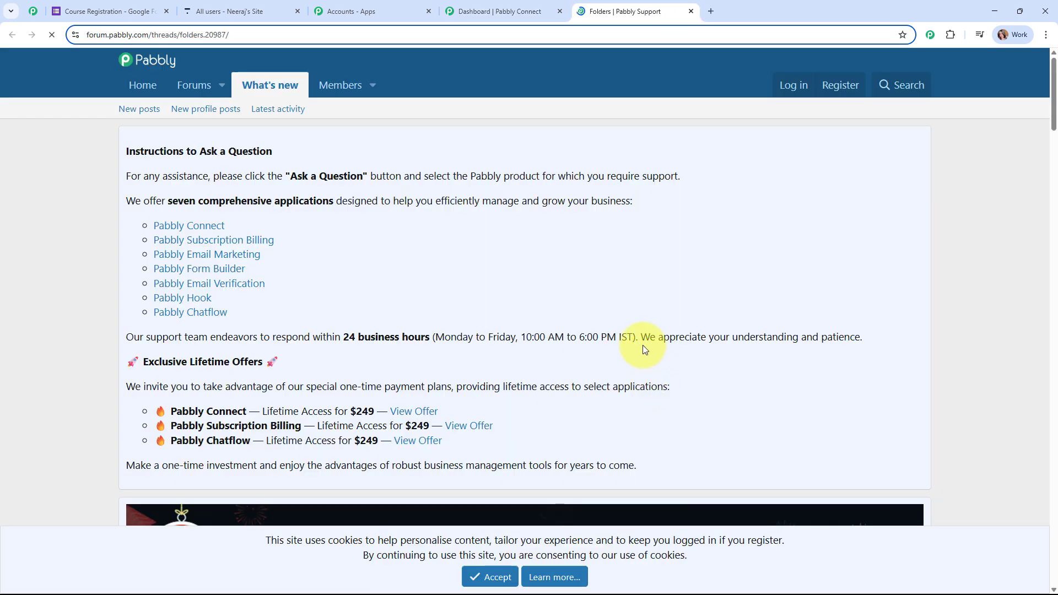
# Skim the Folders support forum thread, then close it to return to Create Workflow
pyautogui.scroll(-4, 617, 316)
pyautogui.scroll(-5, 619, 319)
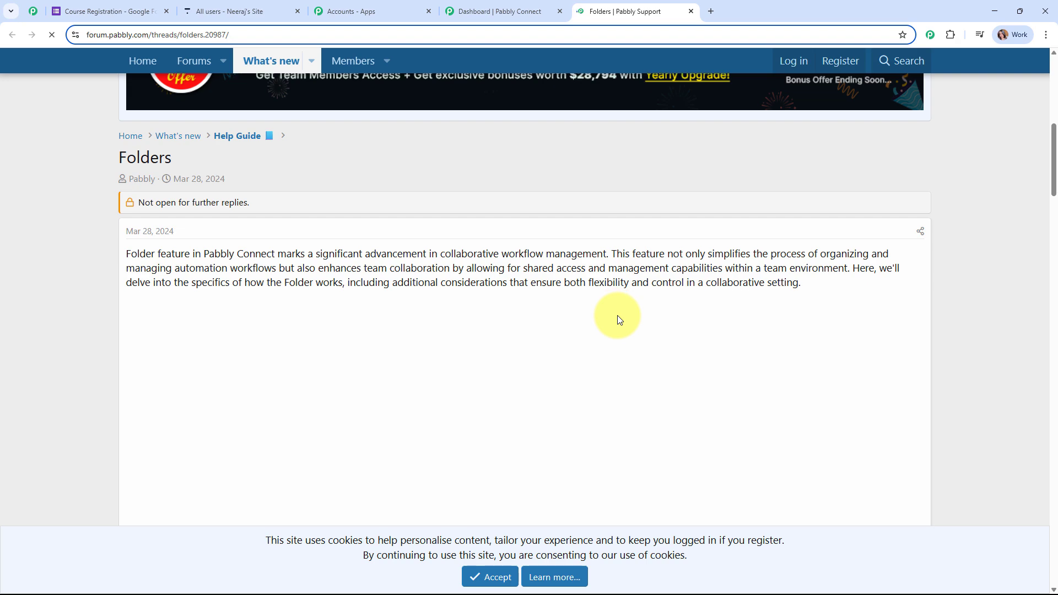
pyautogui.scroll(-16, 617, 315)
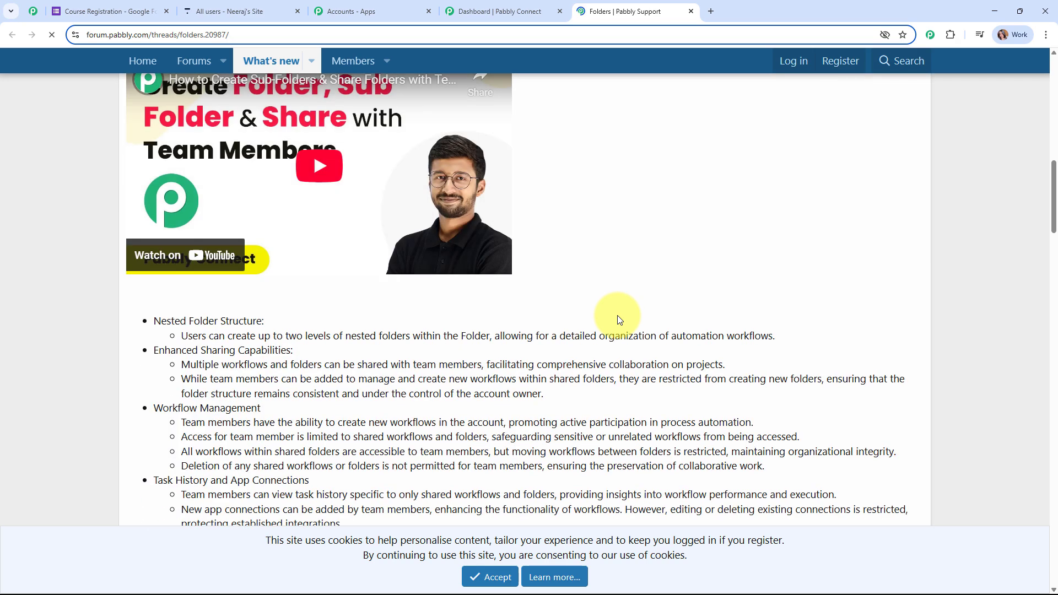
pyautogui.scroll(15, 617, 315)
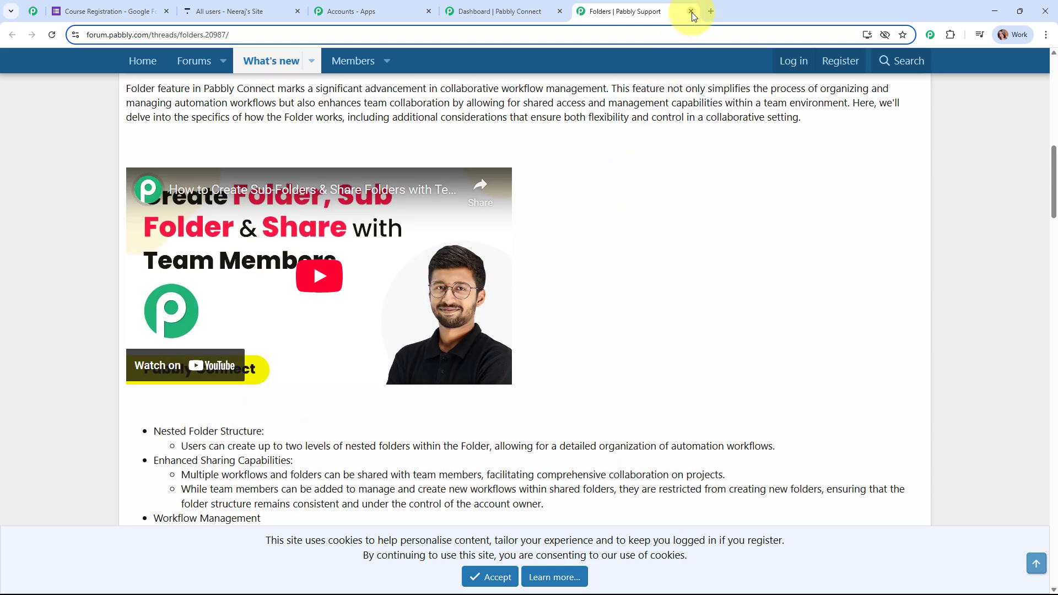
pyautogui.click(691, 11)
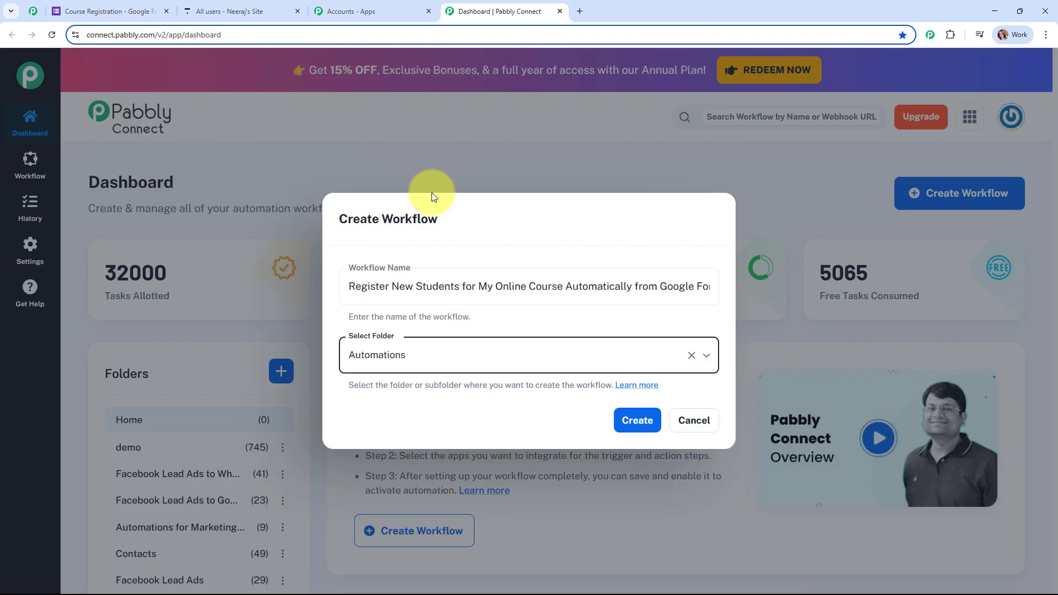
# Create the Register New Students workflow and collapse its empty Trigger card
pyautogui.click(642, 422)
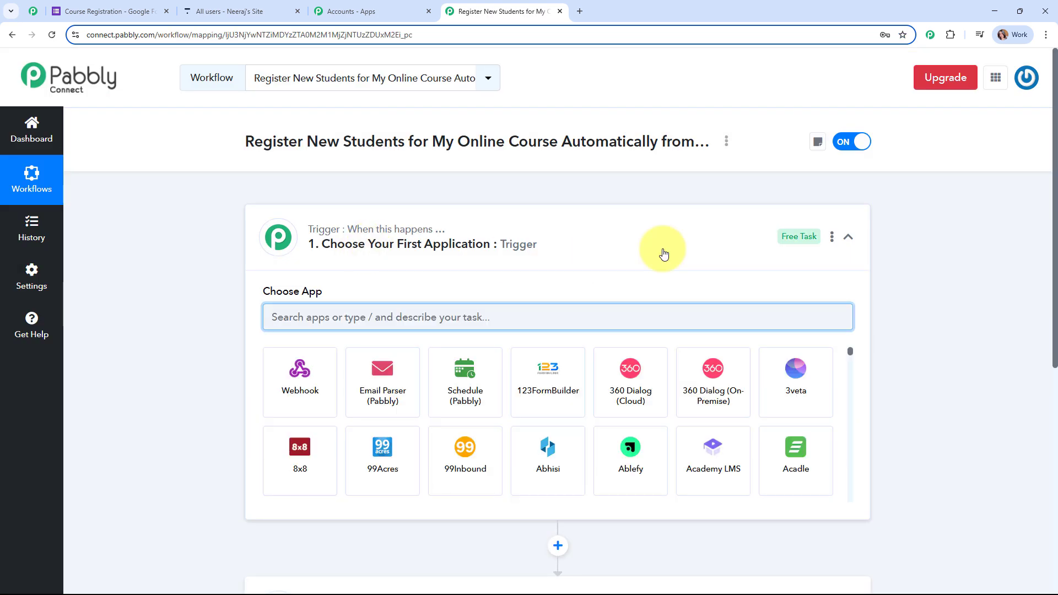
pyautogui.click(733, 228)
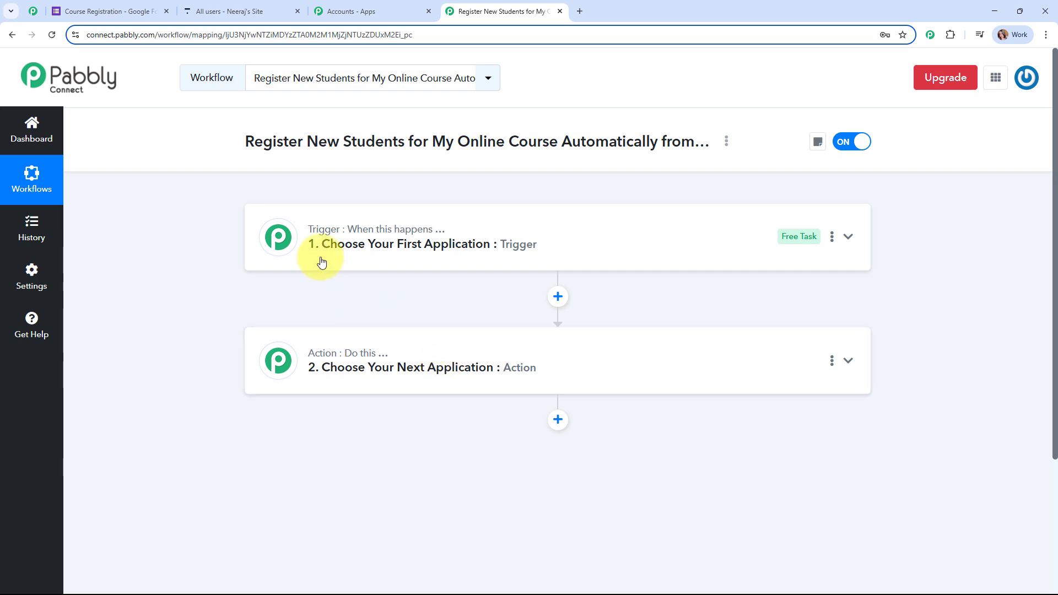
pyautogui.moveTo(334, 357)
pyautogui.moveTo(357, 242)
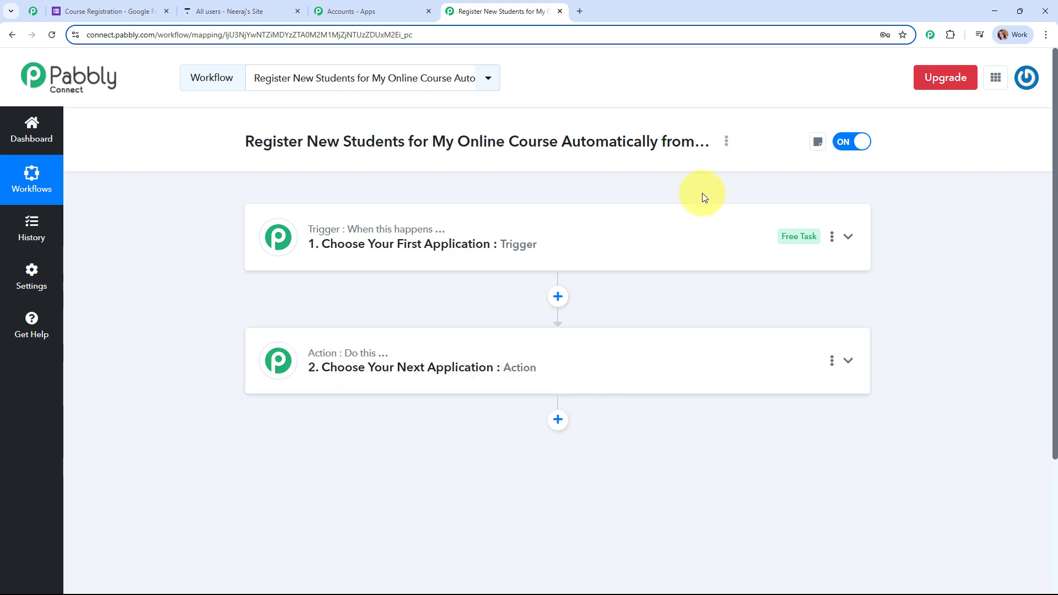
# Set the trigger to Google Forms with the New Response Received event
pyautogui.click(625, 231)
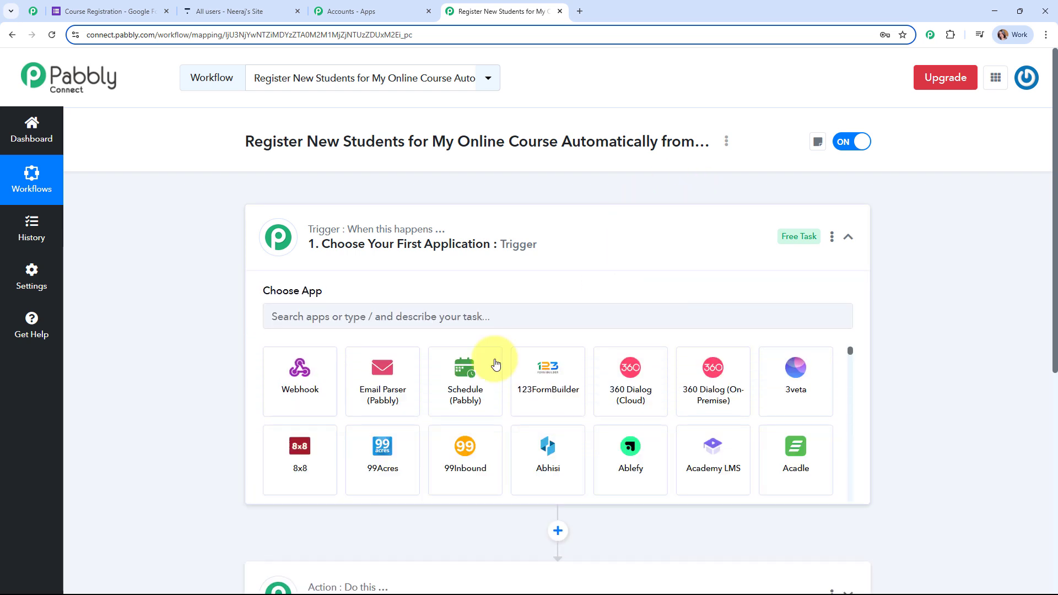
pyautogui.click(267, 320)
pyautogui.write('goo')
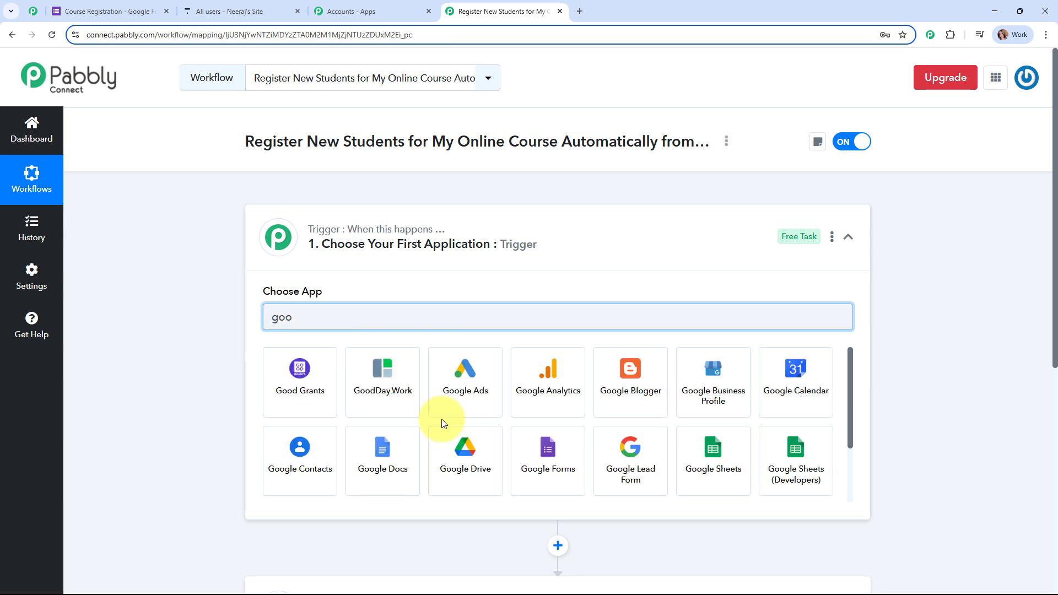
pyautogui.click(567, 483)
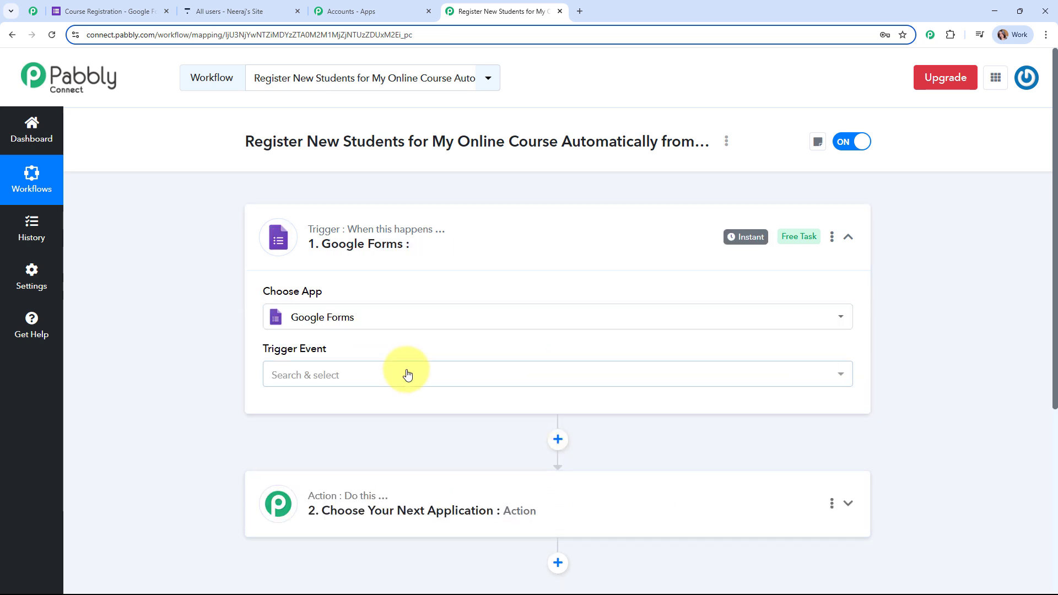
pyautogui.click(384, 375)
pyautogui.click(398, 455)
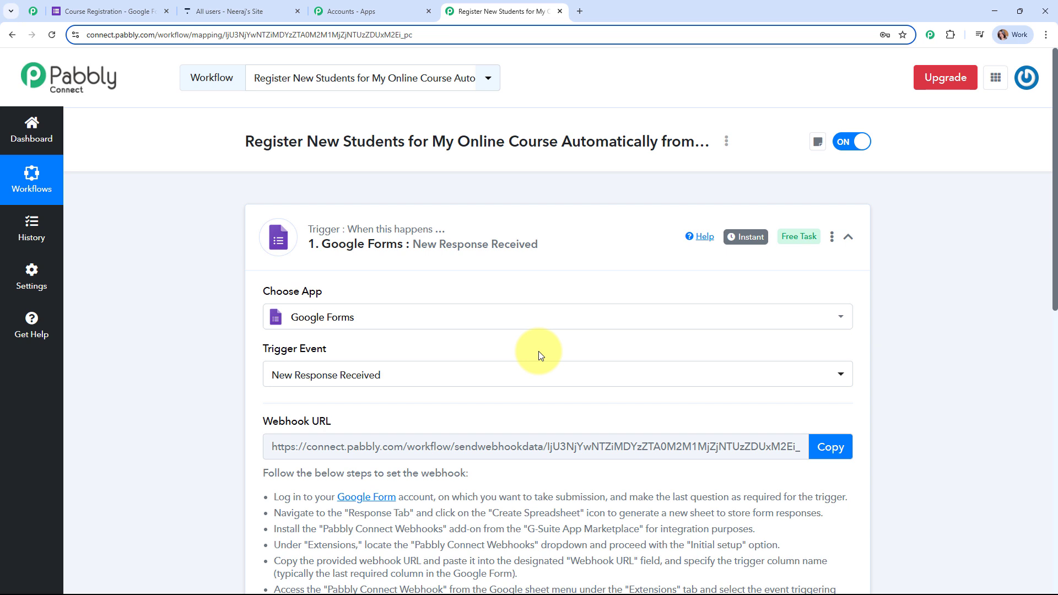
# Read the webhook setup instructions and copy the trigger's webhook URL
pyautogui.scroll(-1, 538, 352)
pyautogui.moveTo(268, 296); pyautogui.dragTo(404, 292)
pyautogui.scroll(-3, 397, 237)
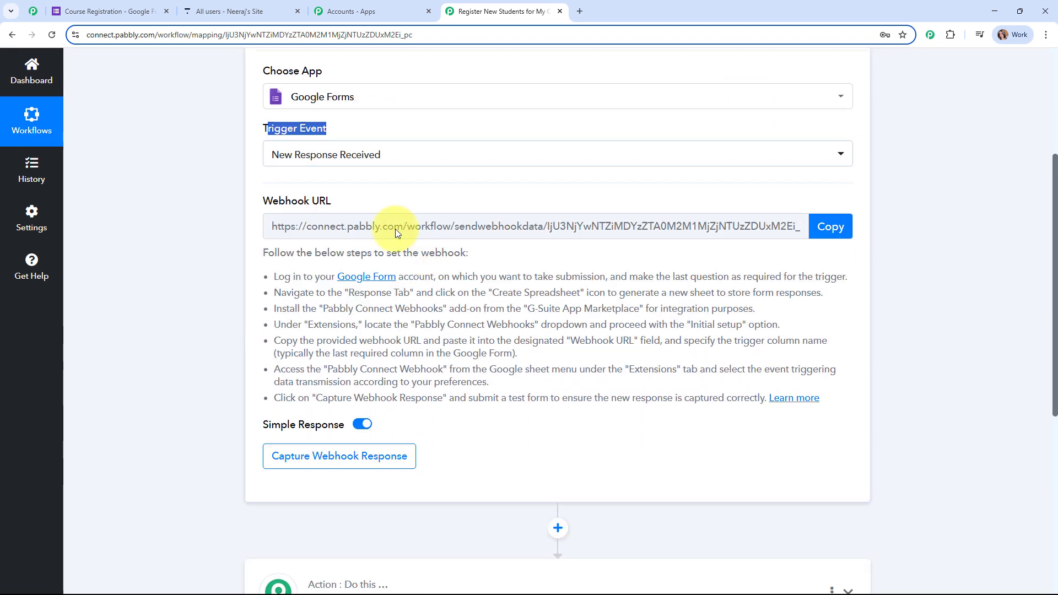
pyautogui.moveTo(332, 202); pyautogui.dragTo(243, 209)
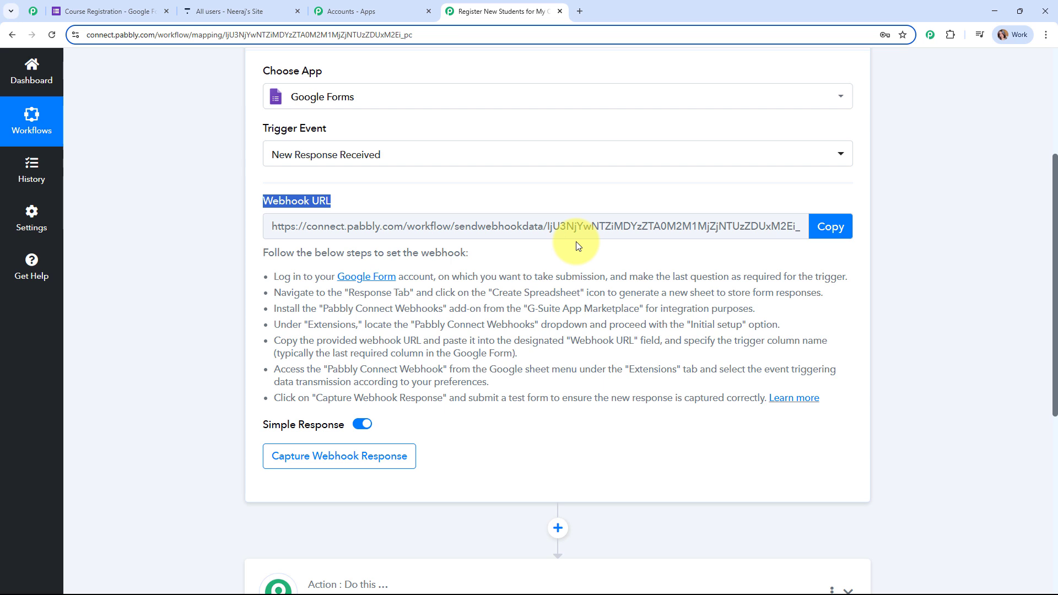
pyautogui.moveTo(279, 275); pyautogui.dragTo(849, 402)
pyautogui.click(825, 226)
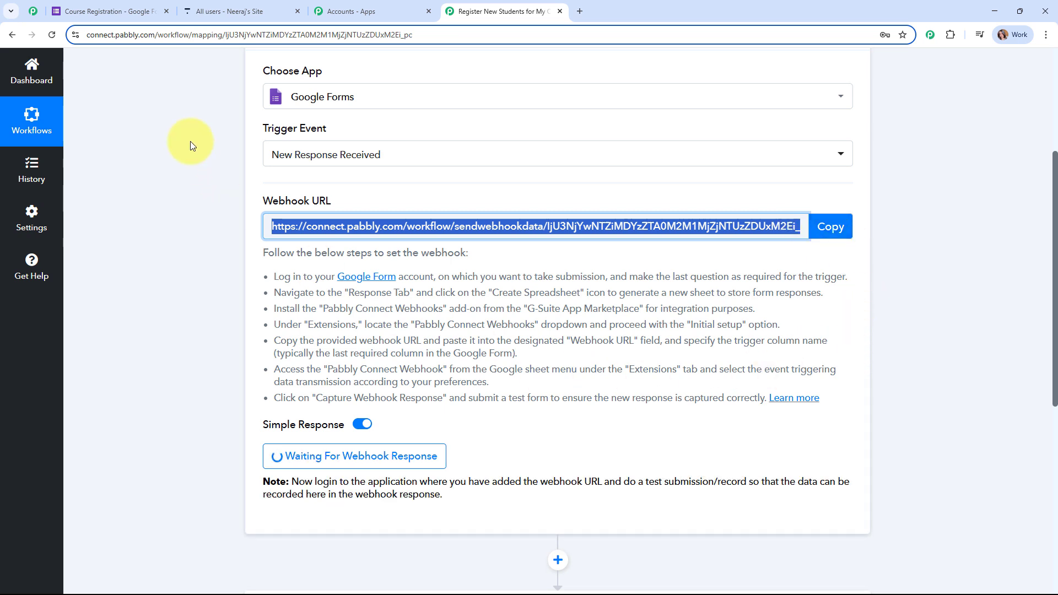
pyautogui.click(141, 11)
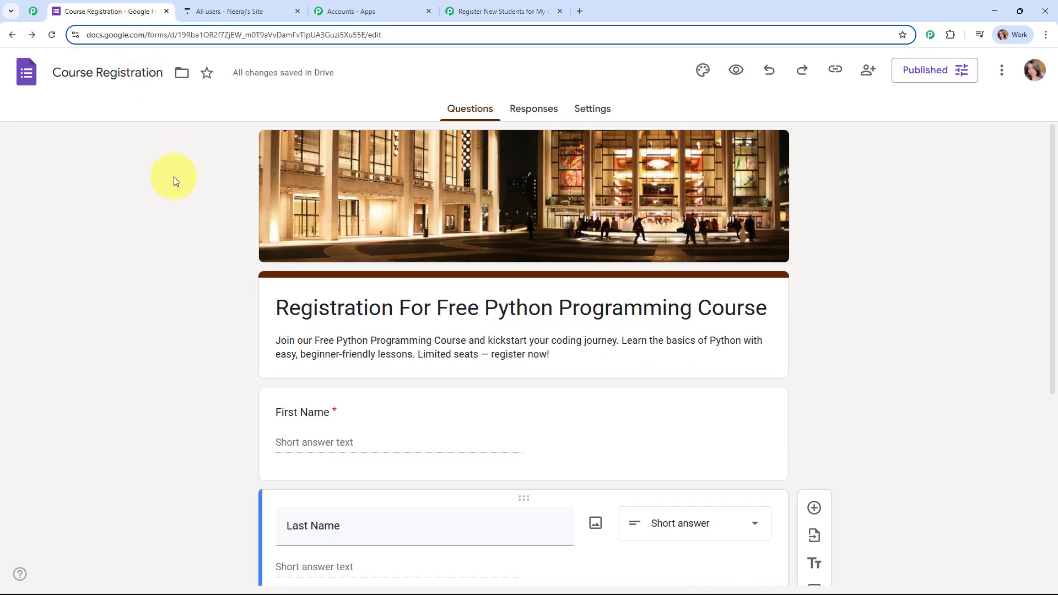
# Link the form's Responses to a newly created Course Registration (Responses) spreadsheet
pyautogui.scroll(-5, 877, 258)
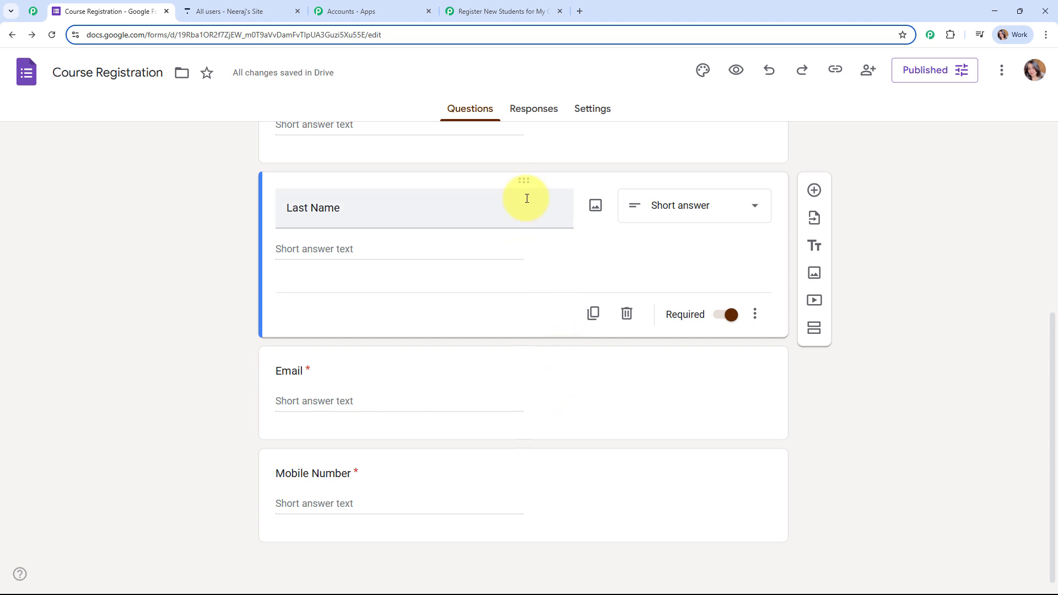
pyautogui.click(526, 110)
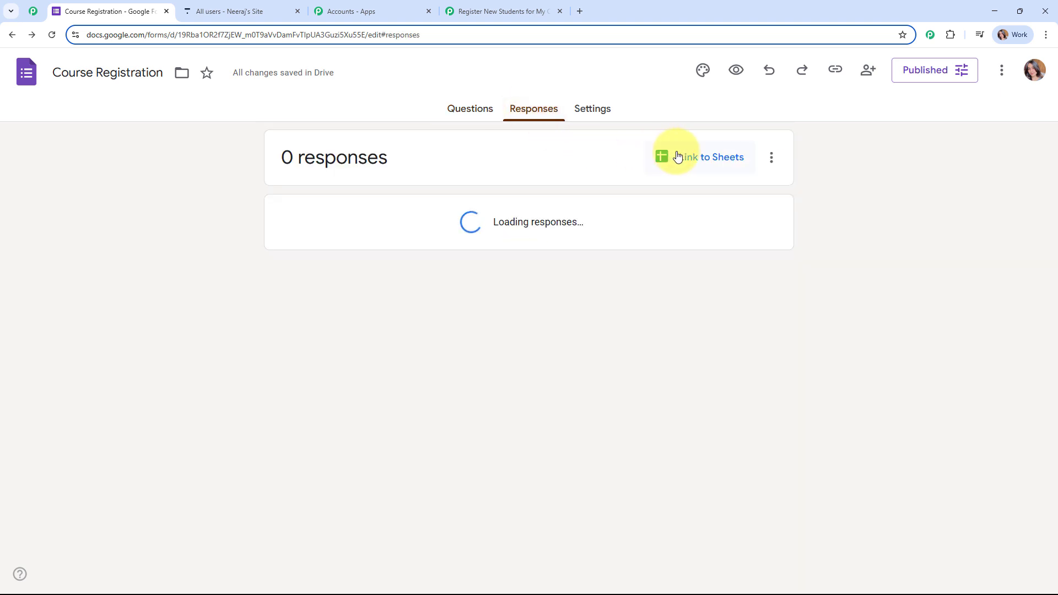
pyautogui.click(747, 157)
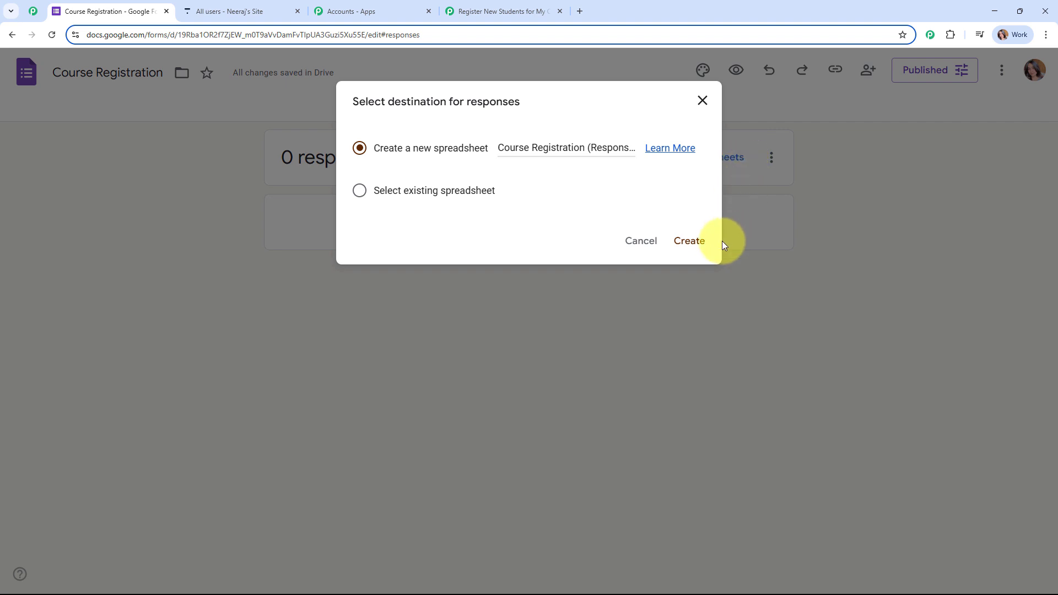
pyautogui.click(689, 242)
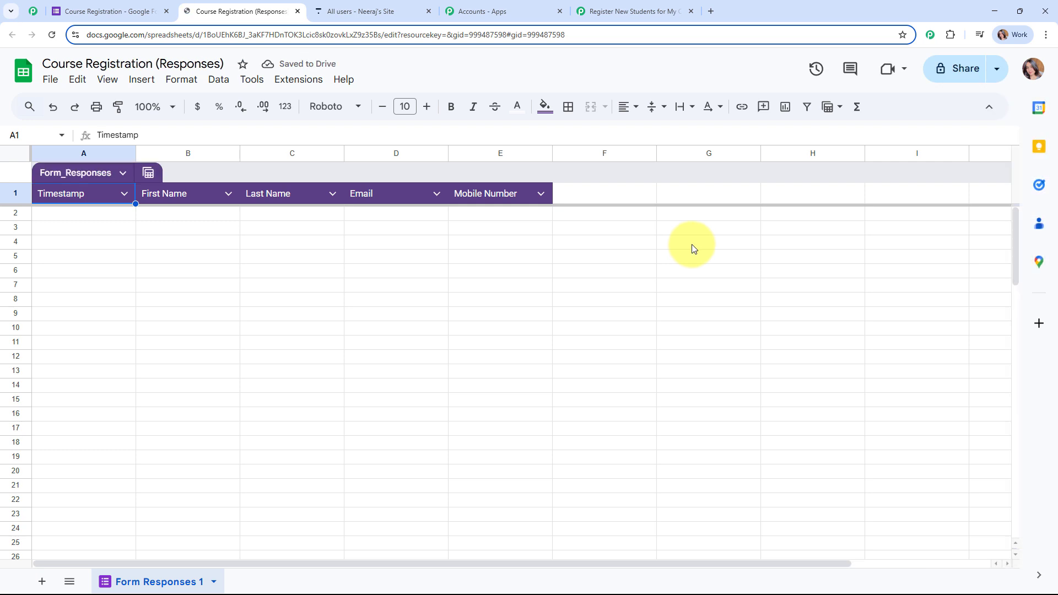
# Zoom the responses sheet to 125% and copy the registration form's public responder link
pyautogui.click(154, 106)
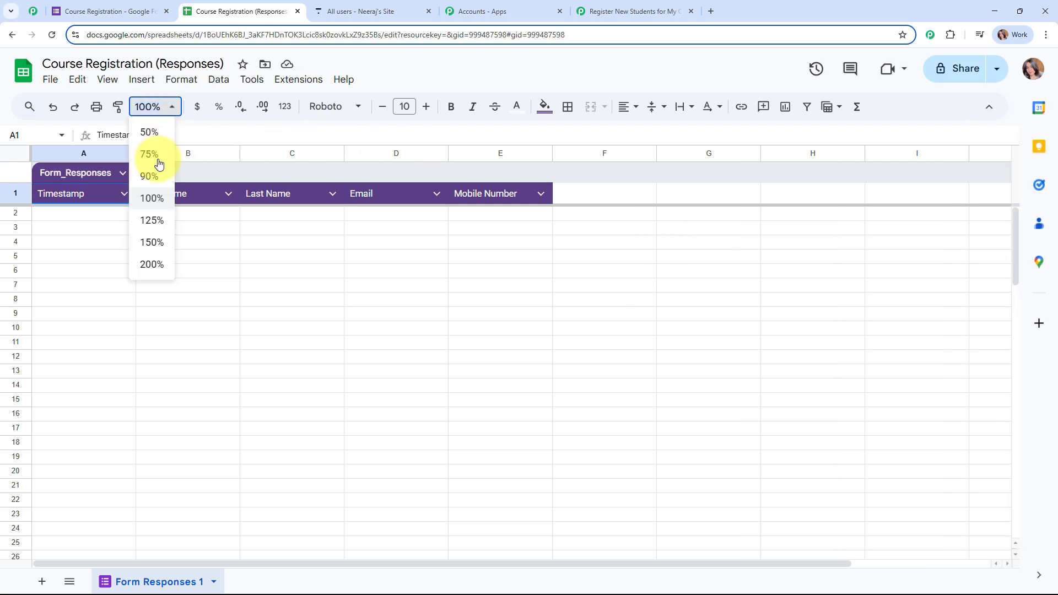
pyautogui.click(152, 217)
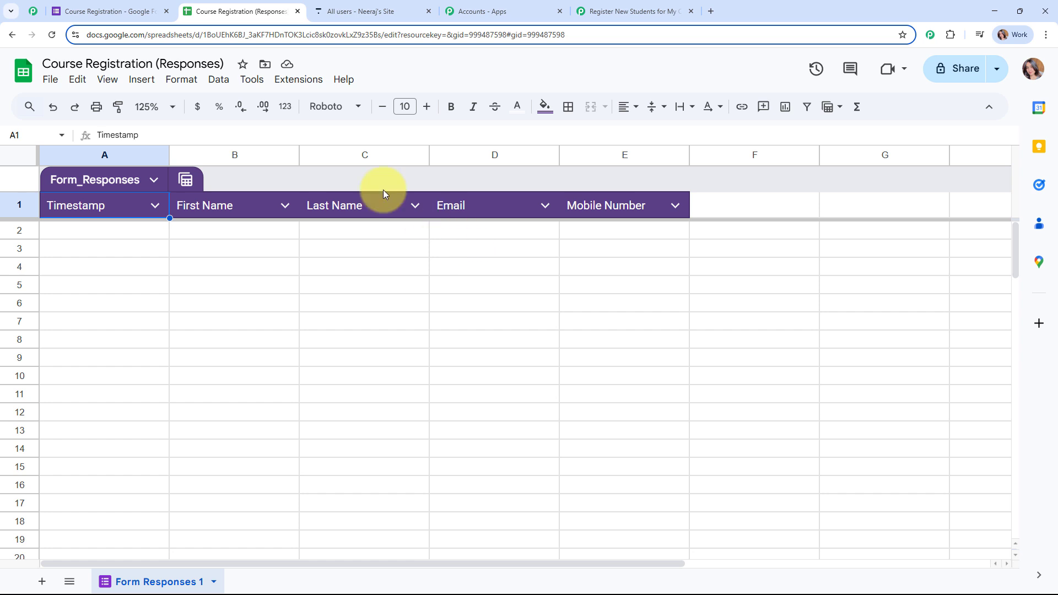
pyautogui.click(107, 11)
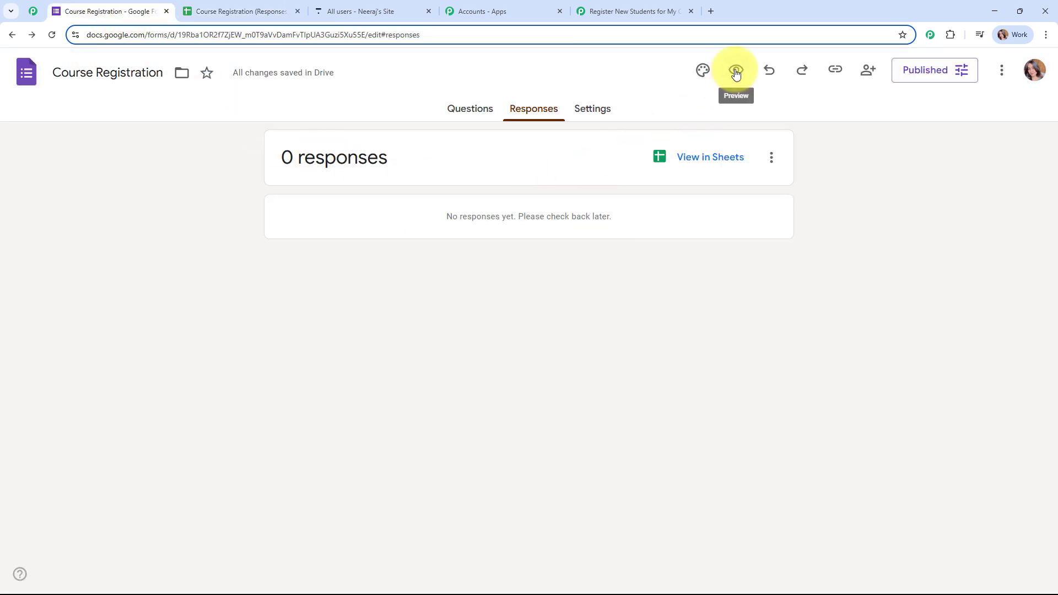
pyautogui.click(835, 69)
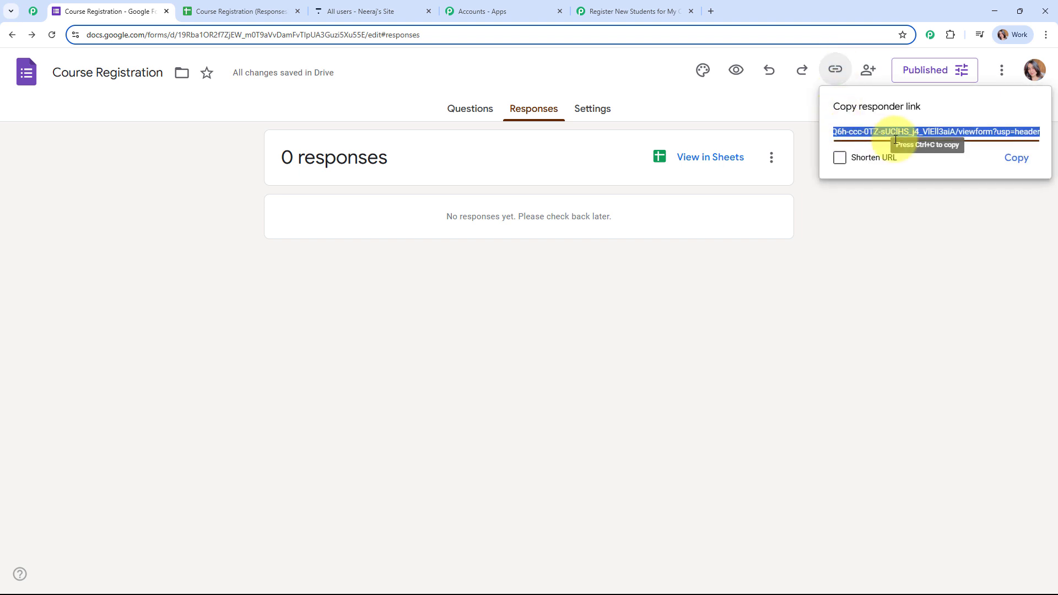
pyautogui.click(1028, 159)
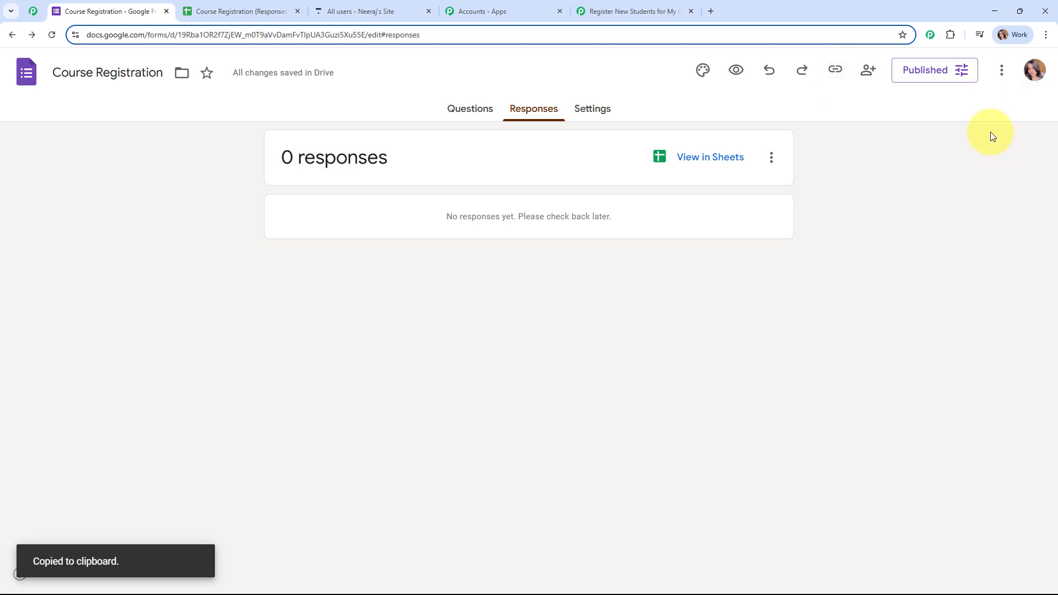
pyautogui.click(711, 11)
# Load the pasted registration form and enter first name Dummy and last name User
pyautogui.hotkey('ctrl', 'v')
pyautogui.press('Return')
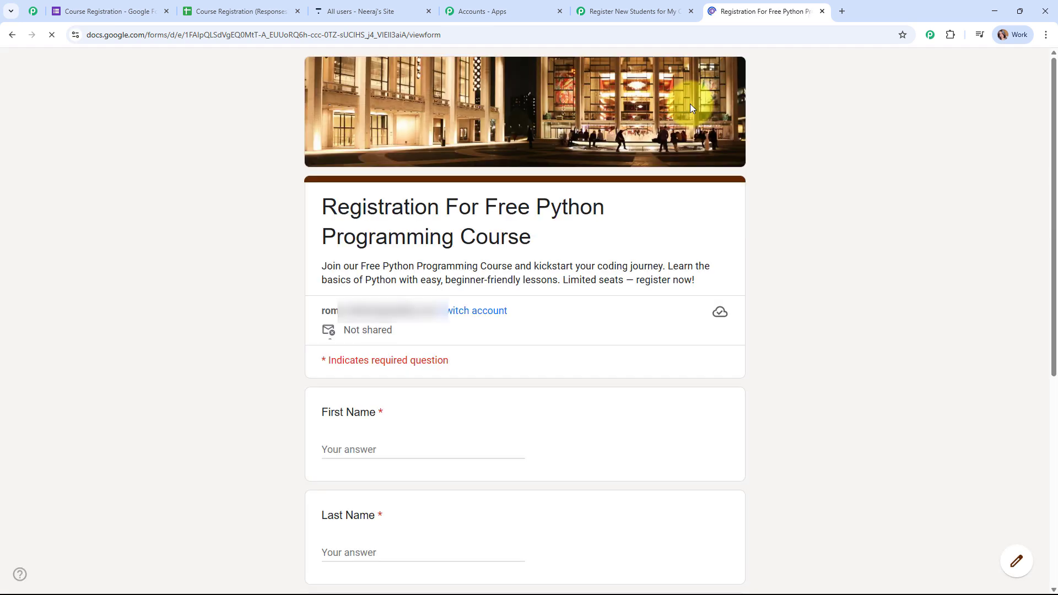
pyautogui.scroll(-5, 808, 196)
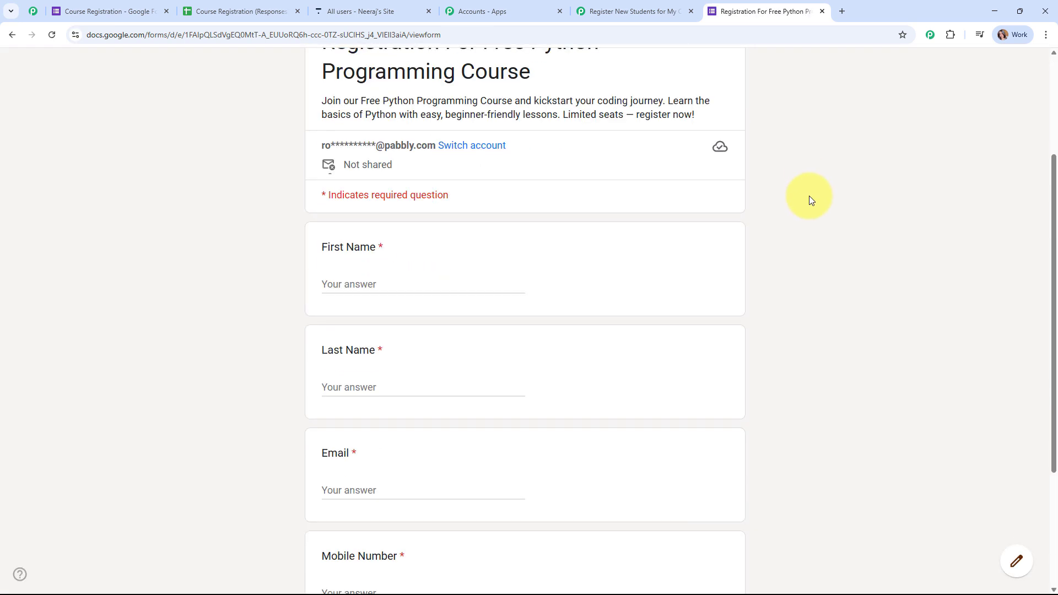
pyautogui.click(382, 171)
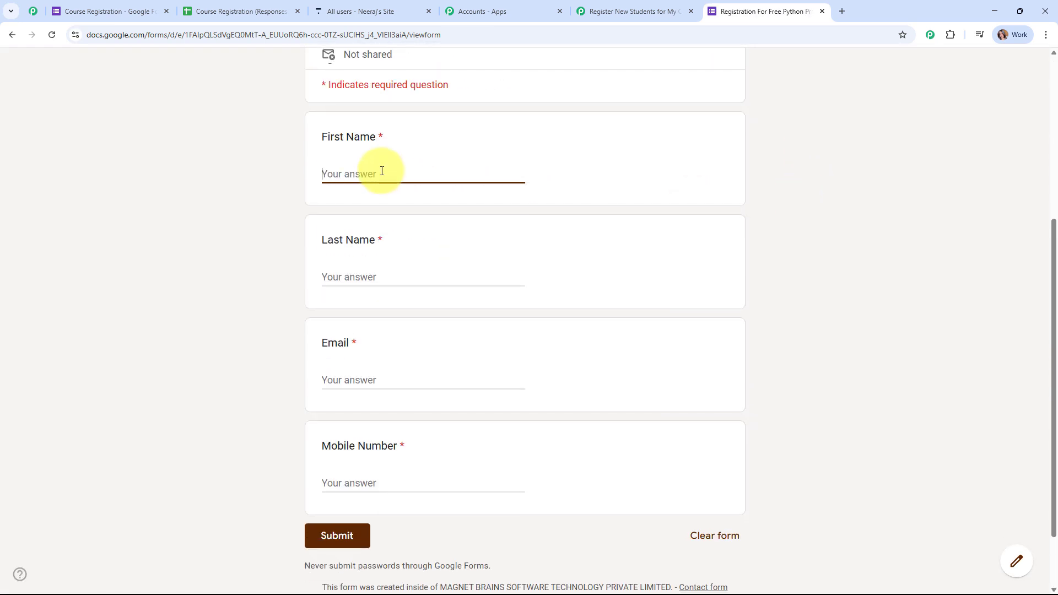
pyautogui.write('Dummy')
pyautogui.click(375, 274)
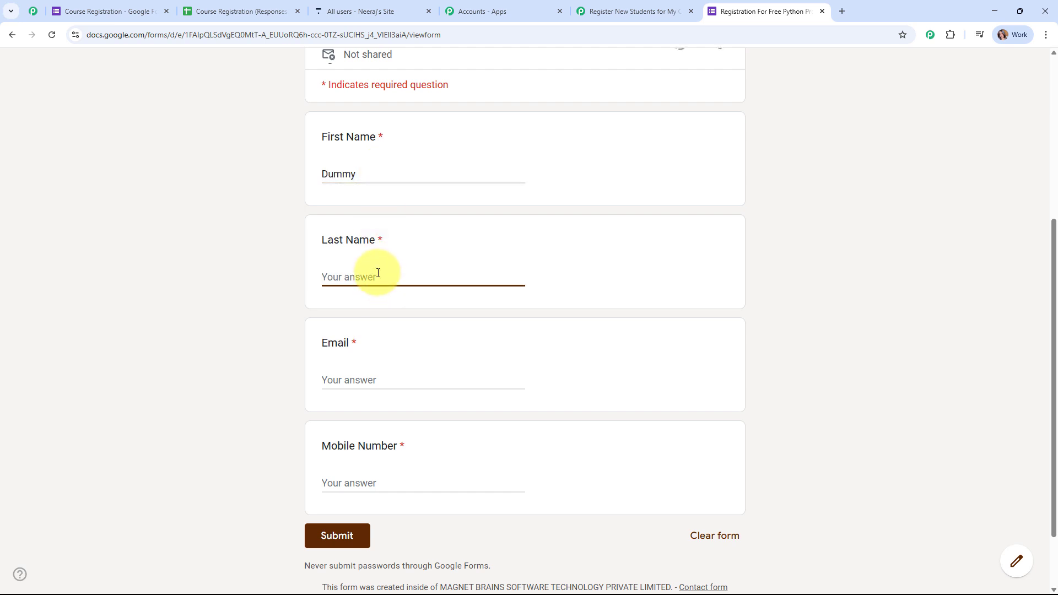
pyautogui.write('User')
# Enter a test e-mail and mobile number, submit the form, and return to the responses sheet
pyautogui.click(385, 372)
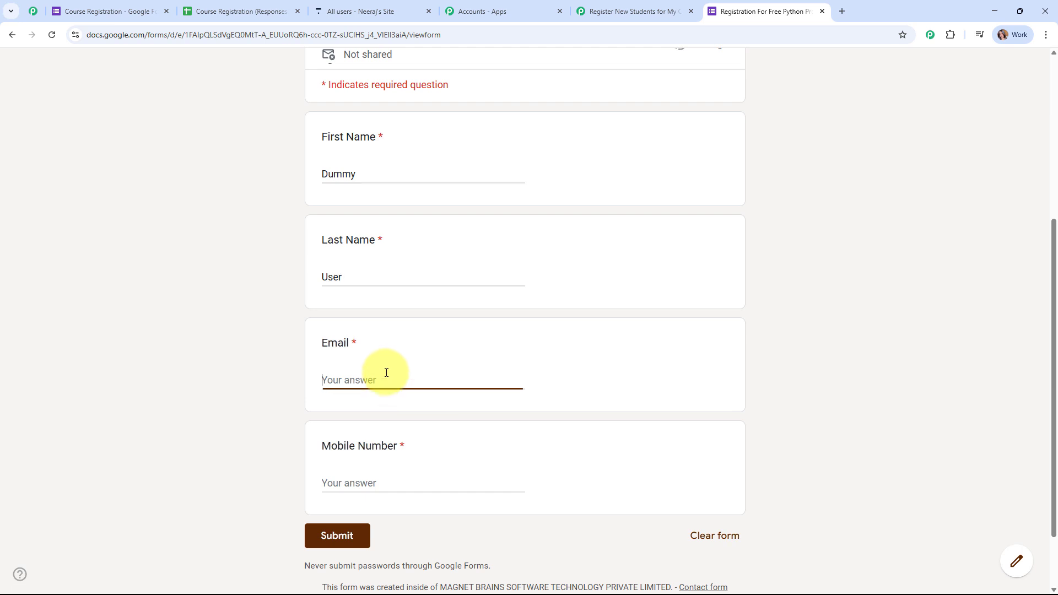
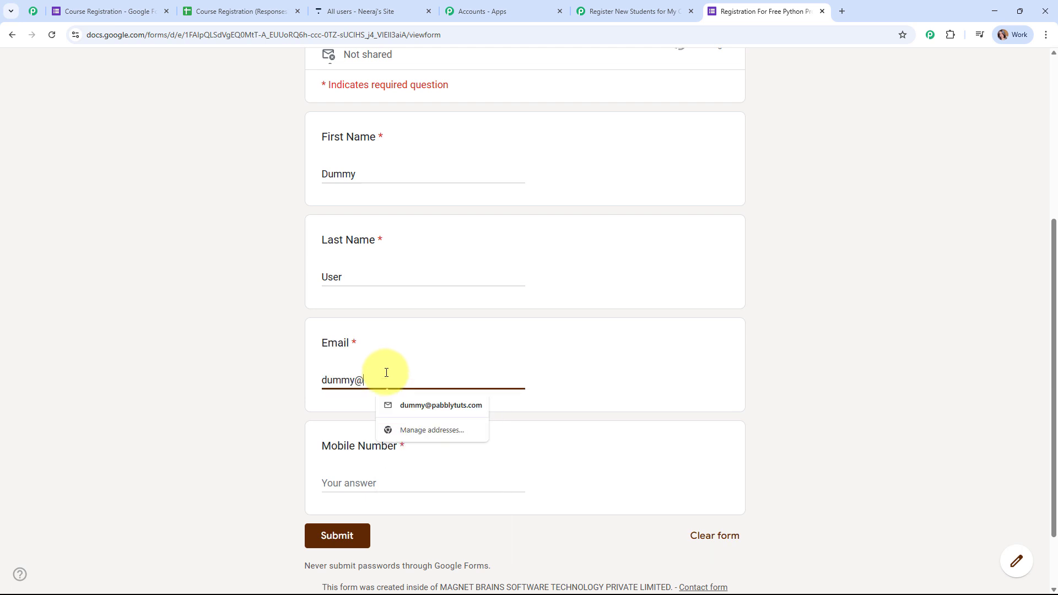
pyautogui.click(367, 486)
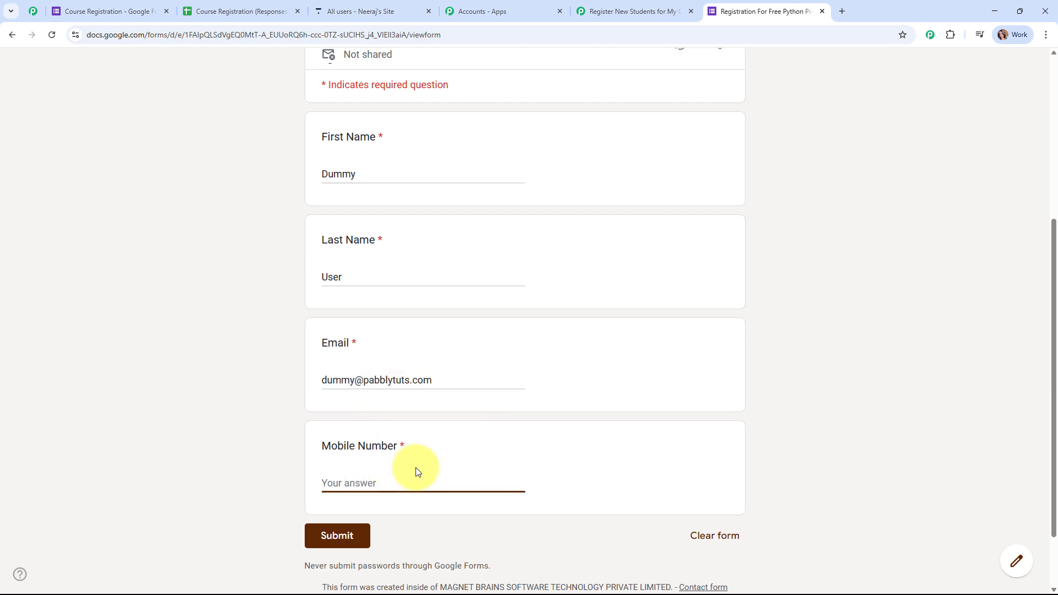
pyautogui.click(323, 535)
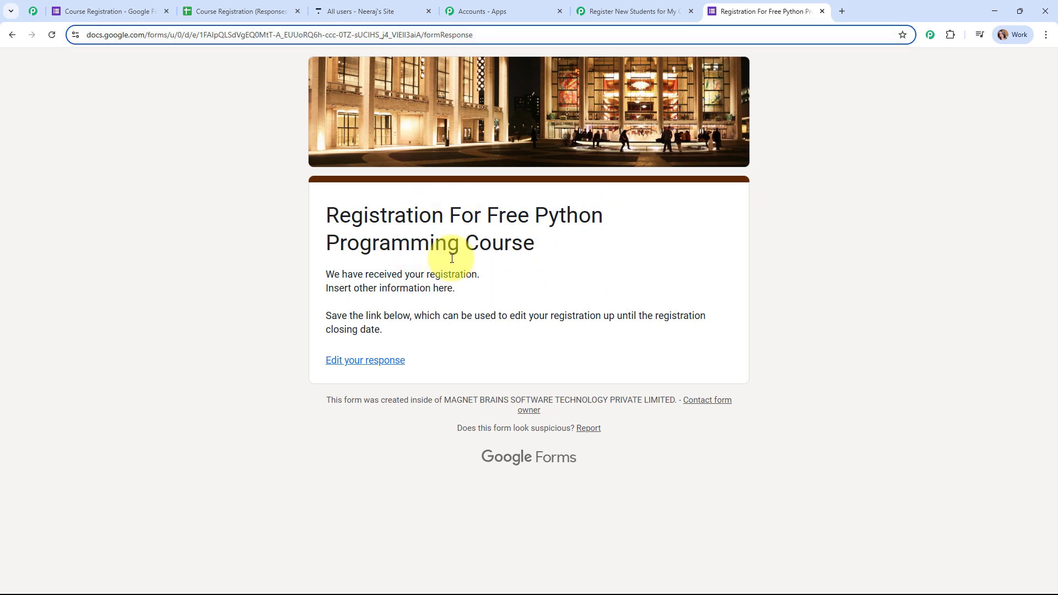
pyautogui.click(239, 7)
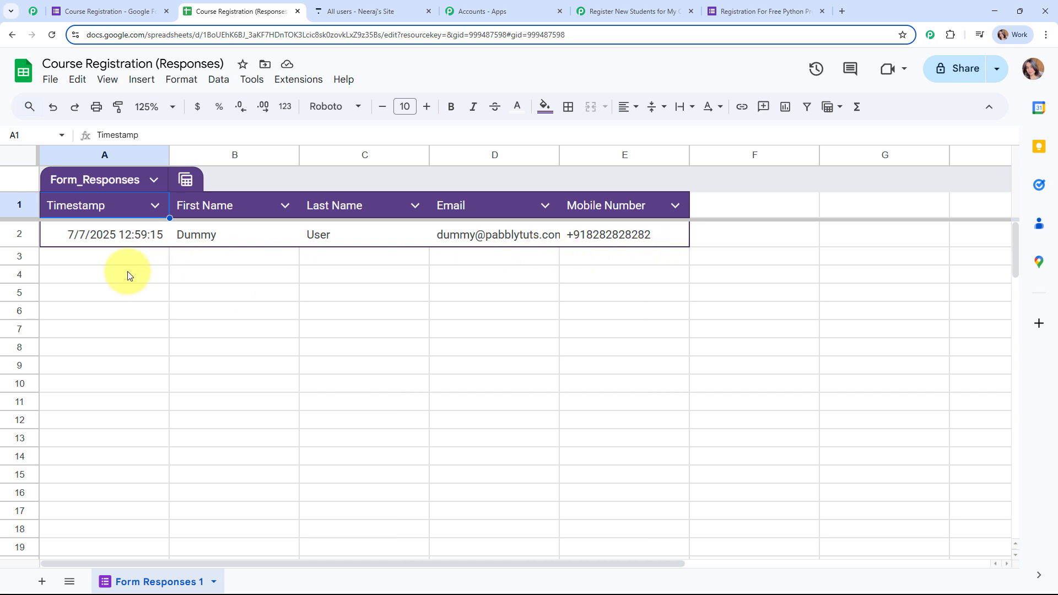
pyautogui.click(114, 260)
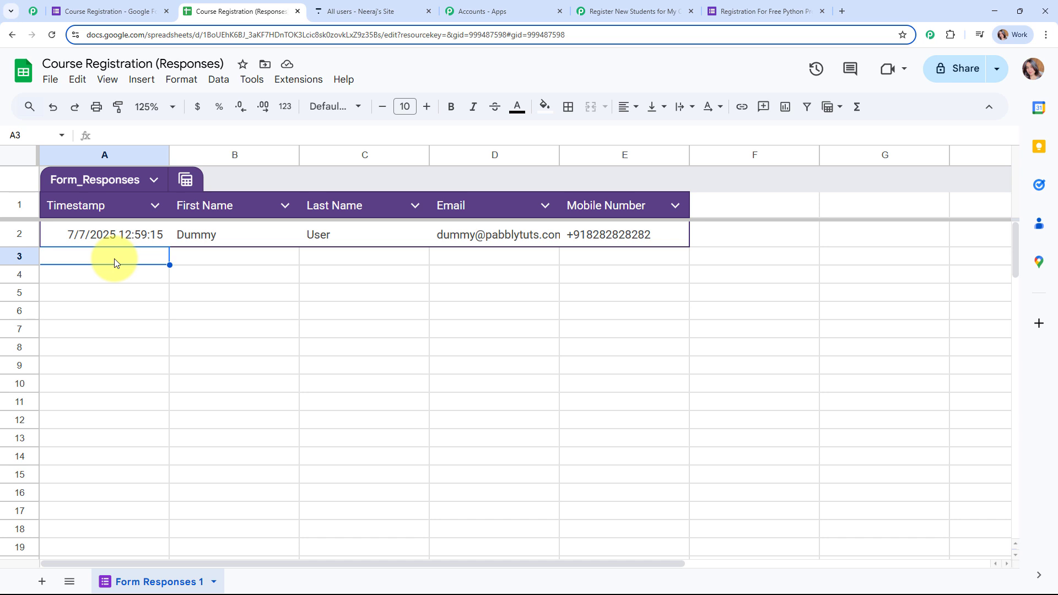
pyautogui.click(289, 81)
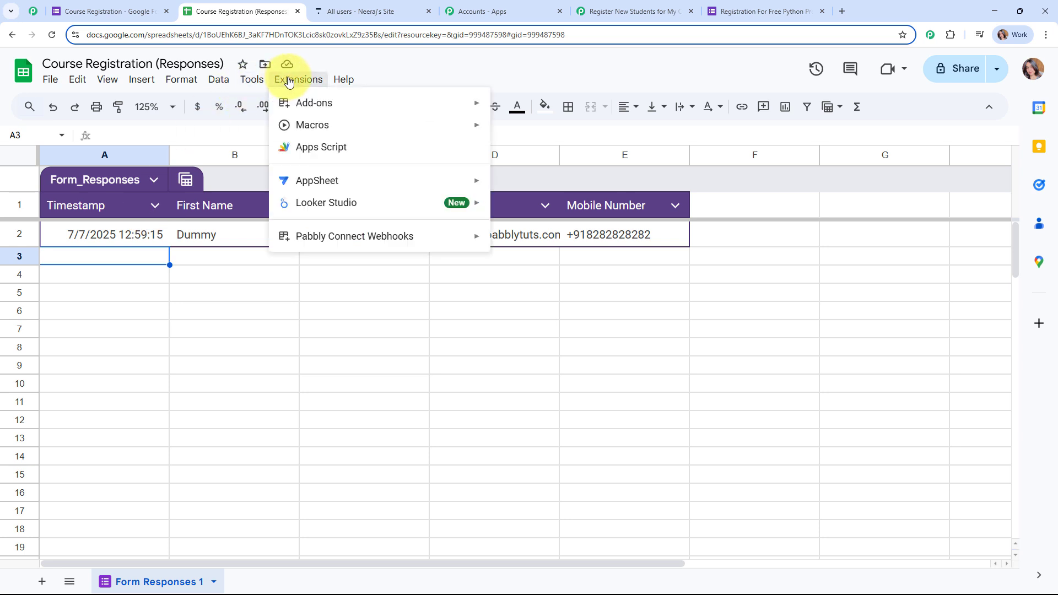
pyautogui.moveTo(300, 110)
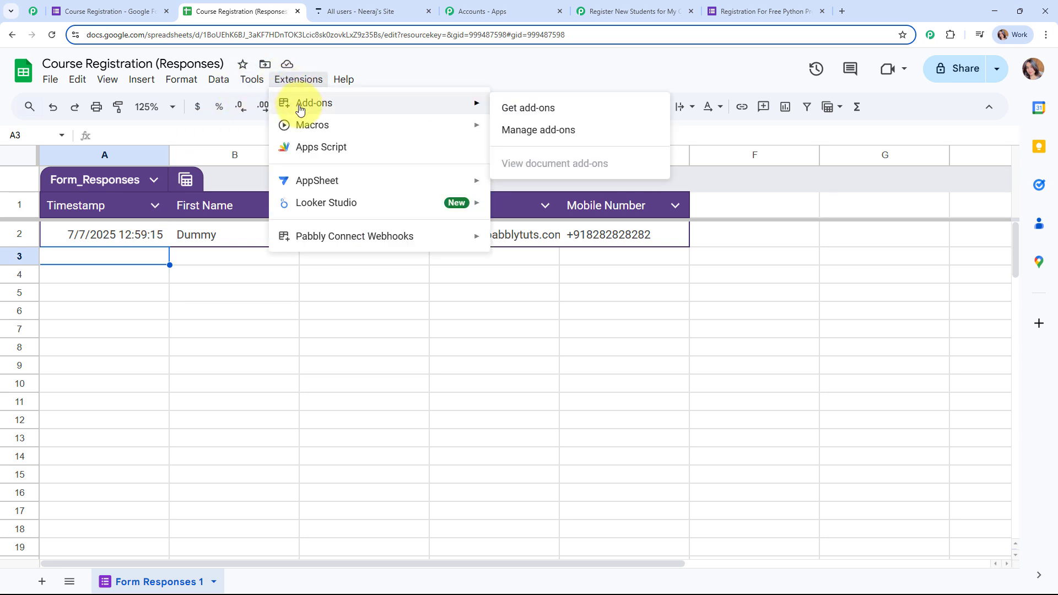
pyautogui.click(528, 108)
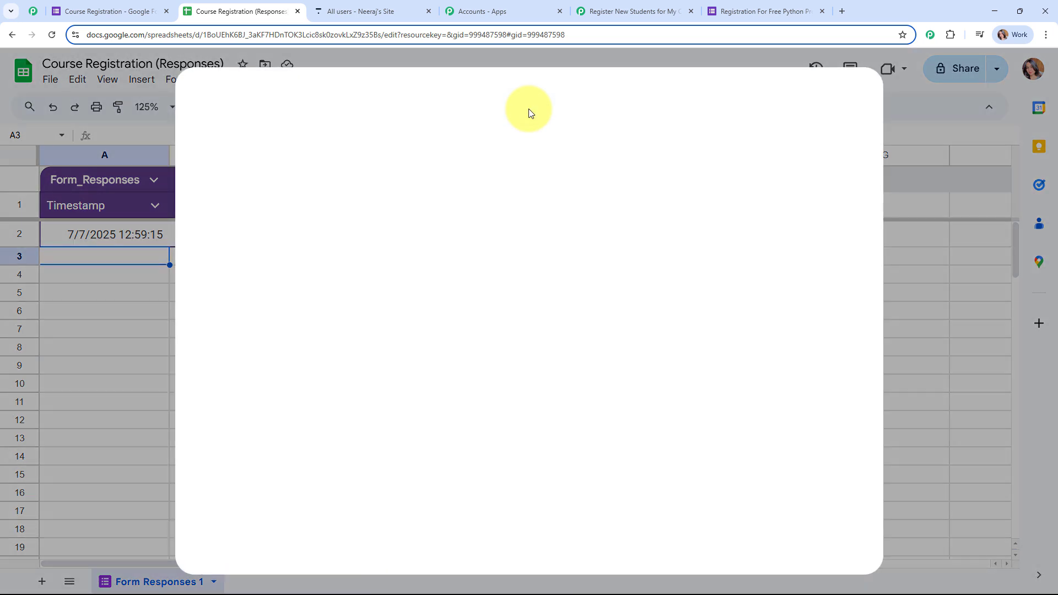
pyautogui.click(557, 108)
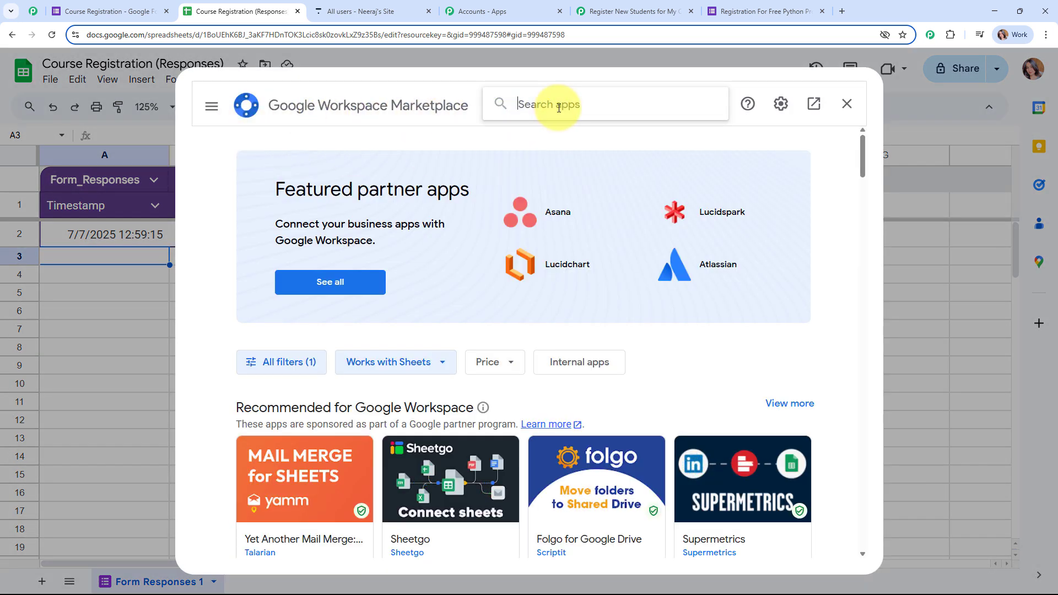
pyautogui.write('pabb')
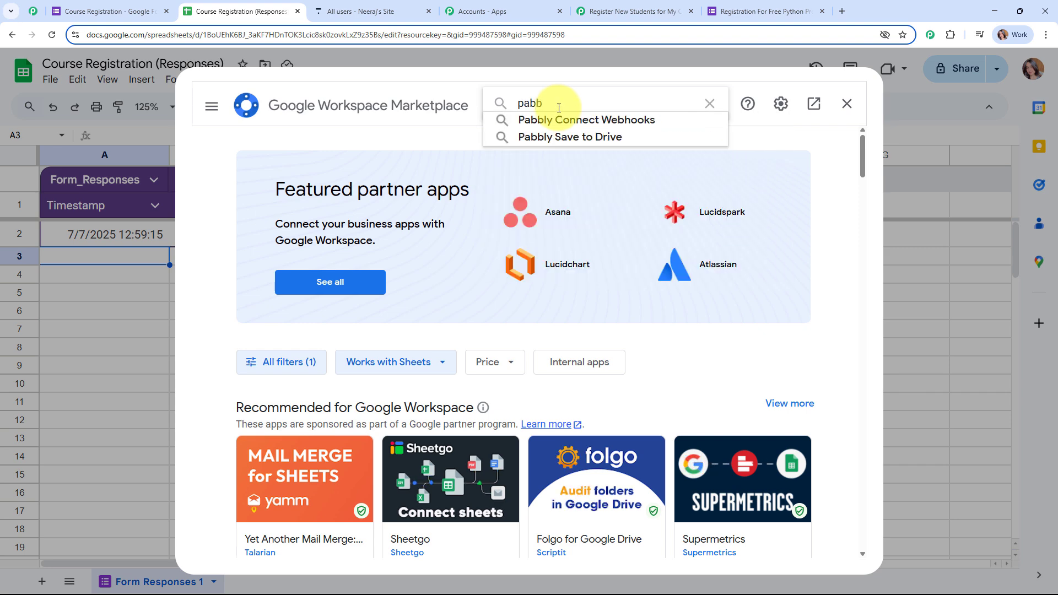
pyautogui.click(573, 119)
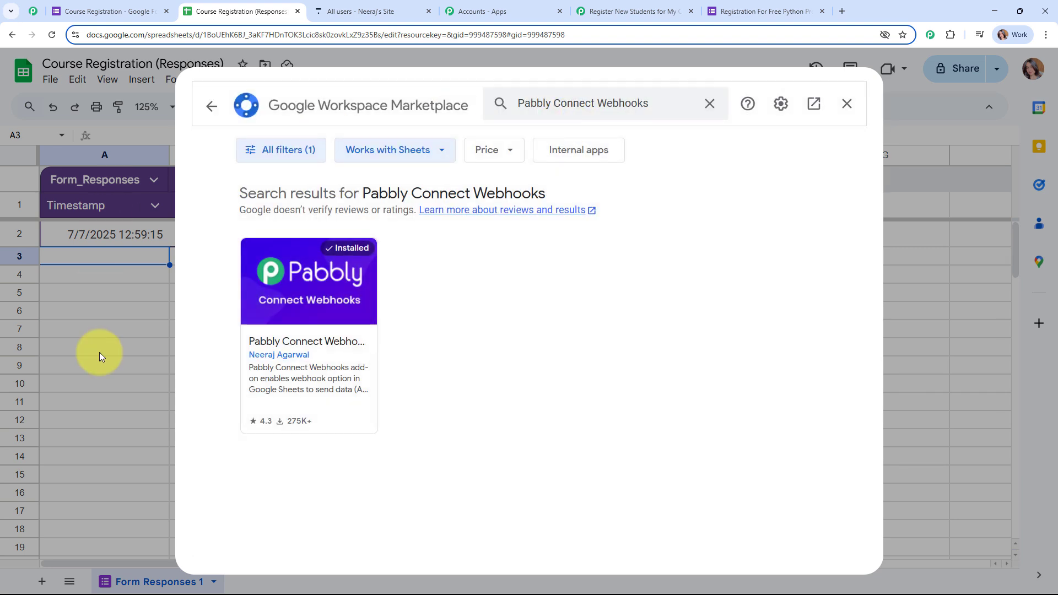
pyautogui.click(309, 311)
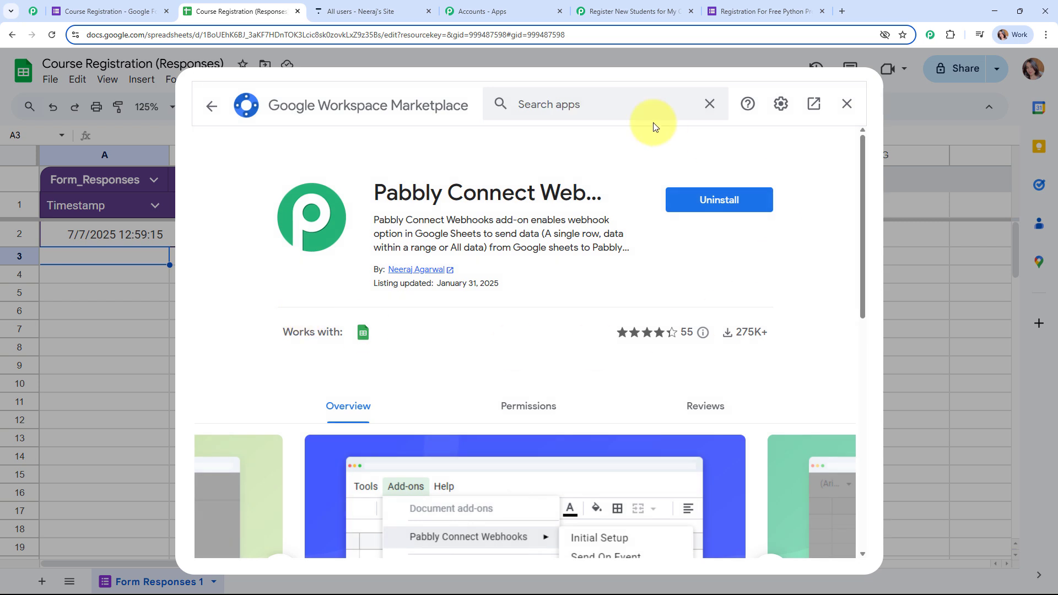
pyautogui.click(208, 104)
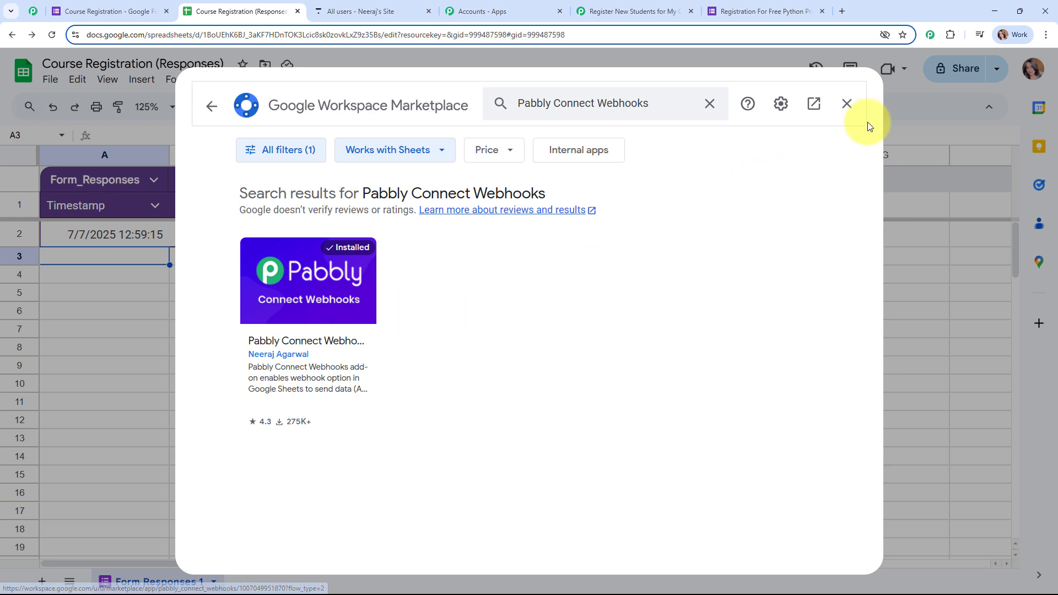
pyautogui.click(852, 104)
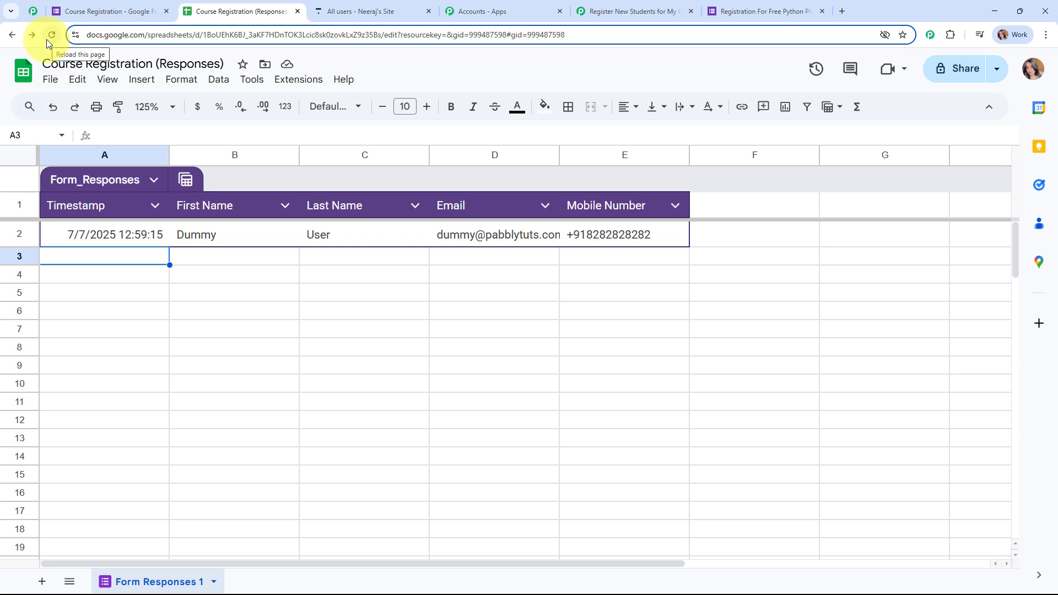
# Launch Pabbly Connect Webhooks Initial Setup from the Extensions menu
pyautogui.click(289, 85)
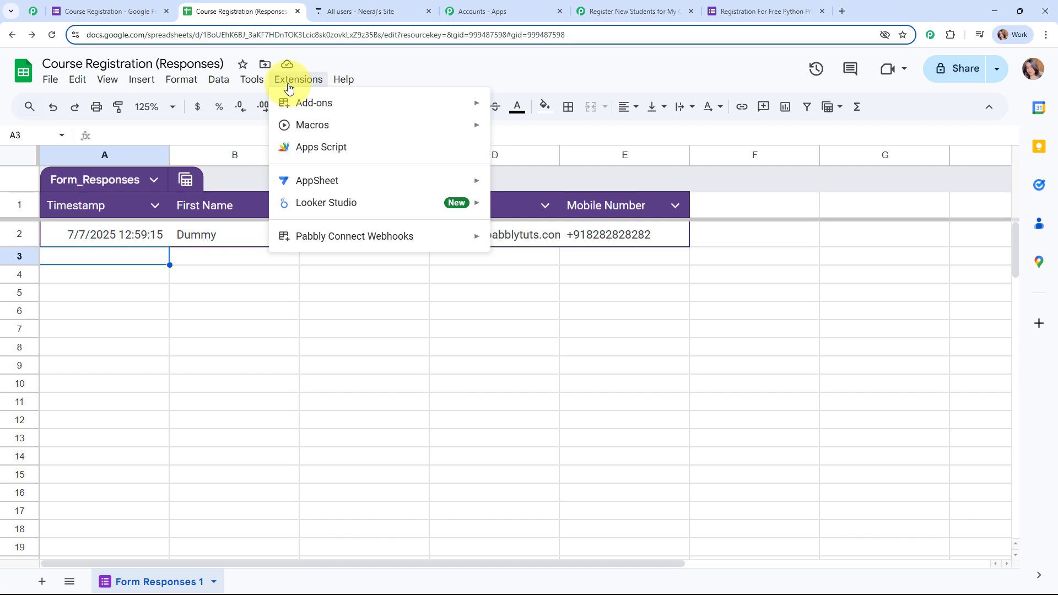
pyautogui.moveTo(324, 239)
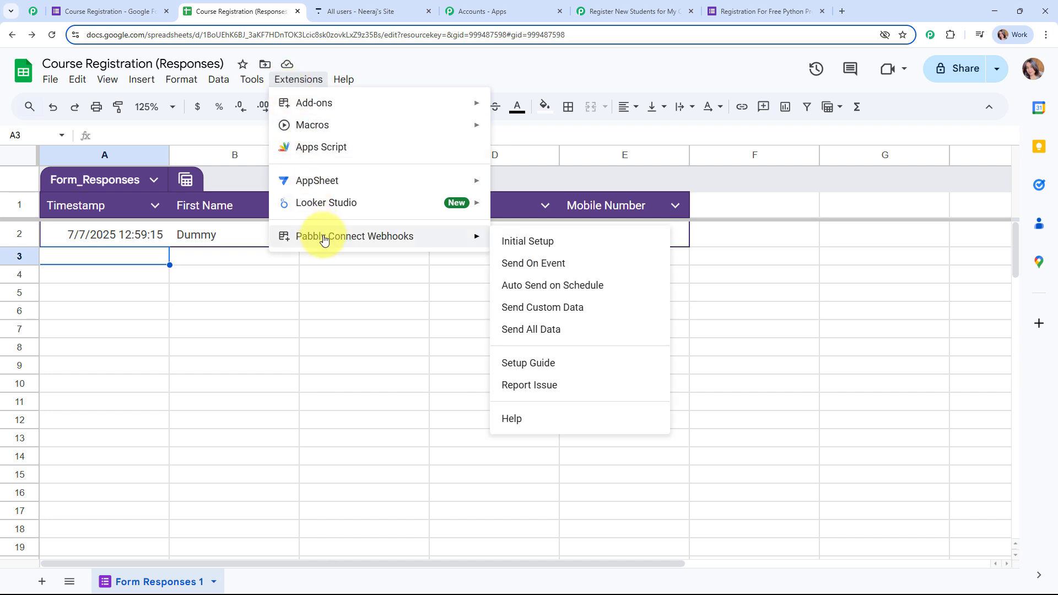
pyautogui.click(540, 239)
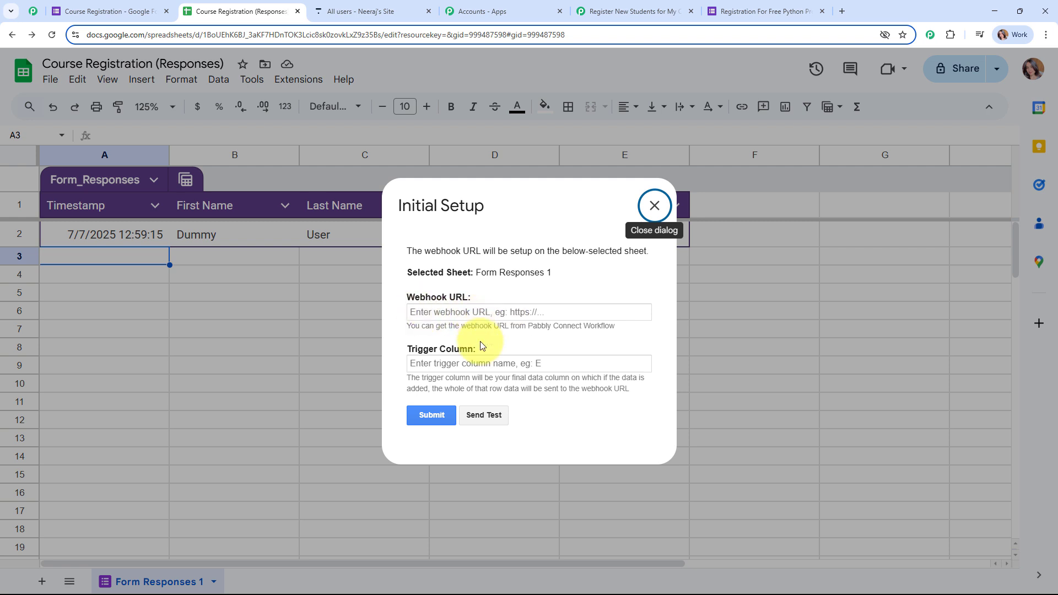
# Paste the Pabbly Connect webhook URL, set trigger column E, and submit
pyautogui.click(450, 312)
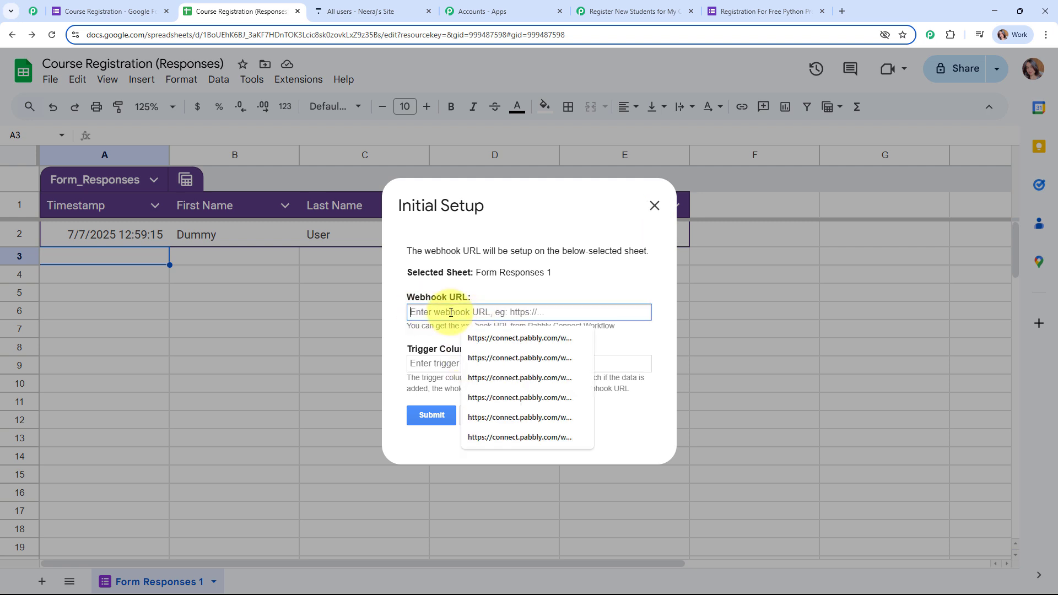
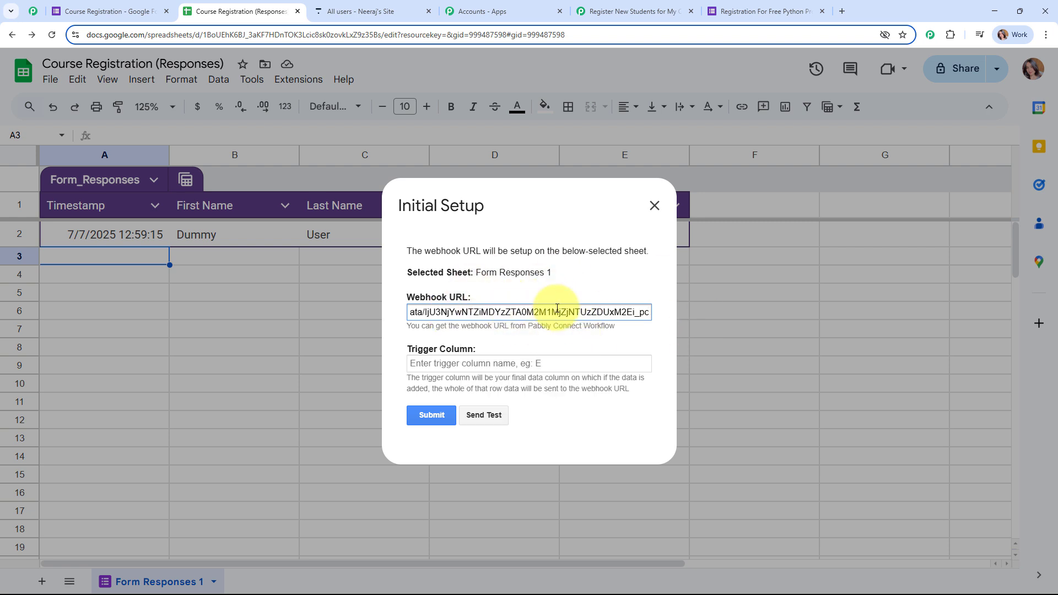
pyautogui.click(577, 338)
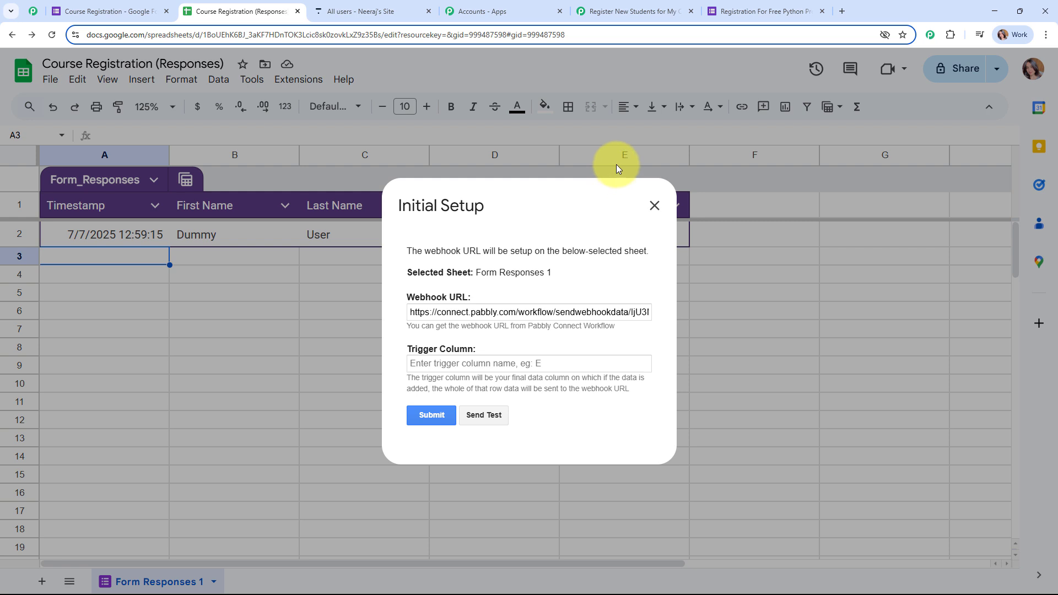
pyautogui.click(463, 366)
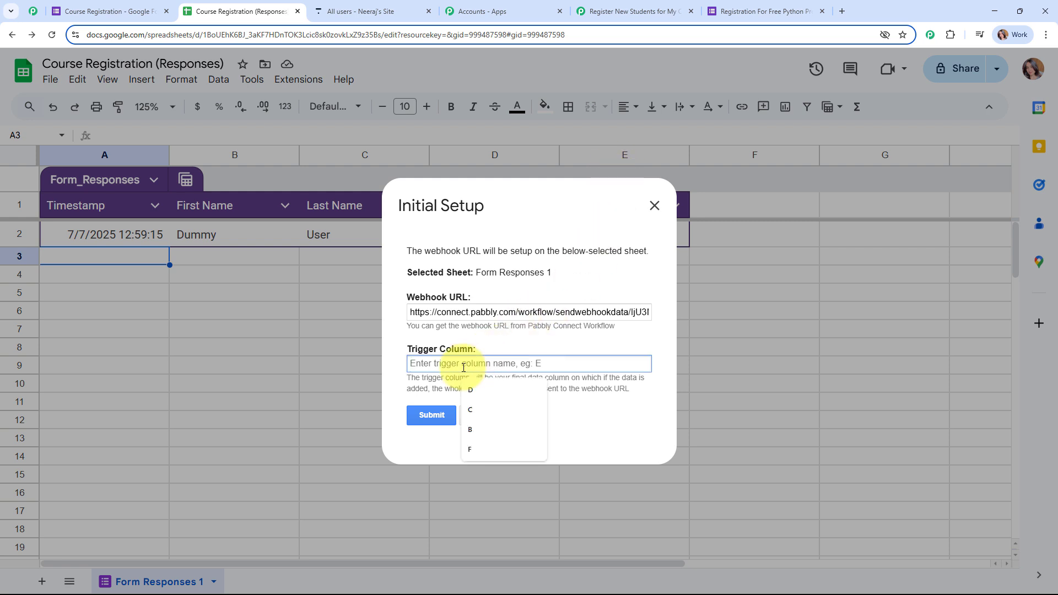
pyautogui.write('E')
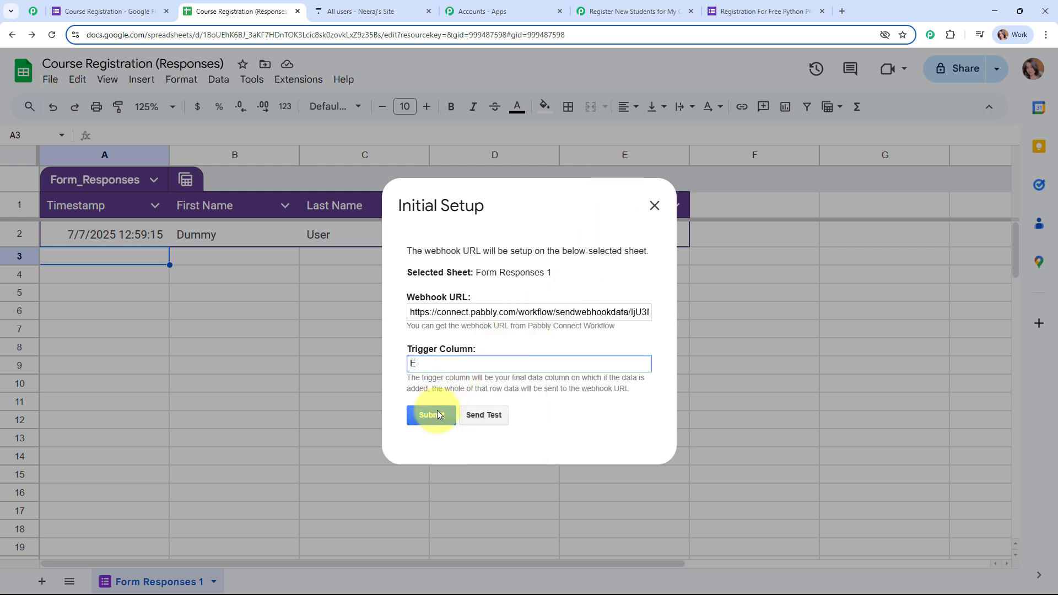
pyautogui.click(436, 414)
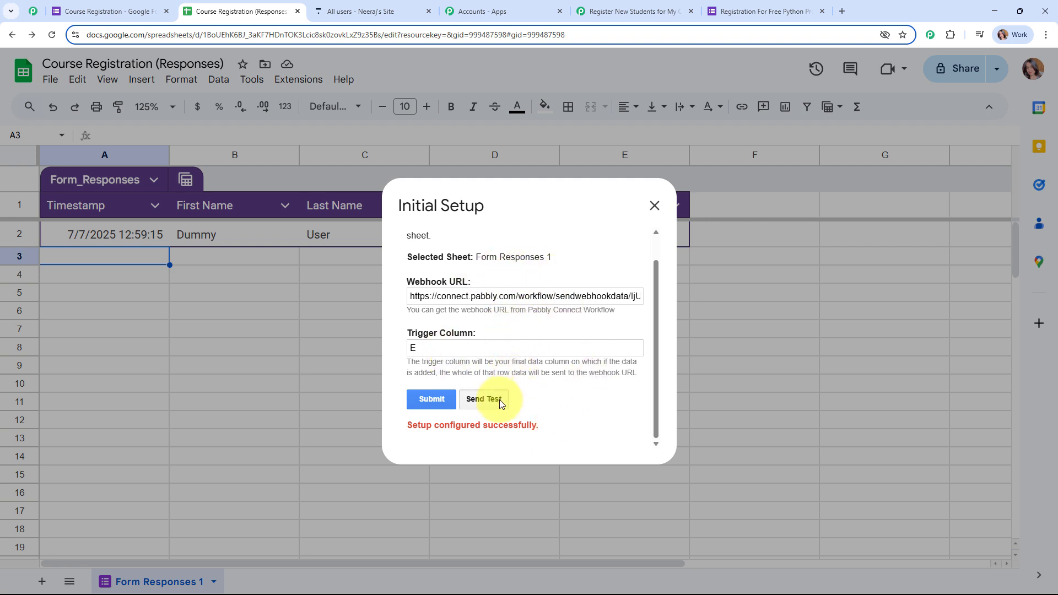
# Send test data to the webhook and close the setup dialog
pyautogui.click(483, 399)
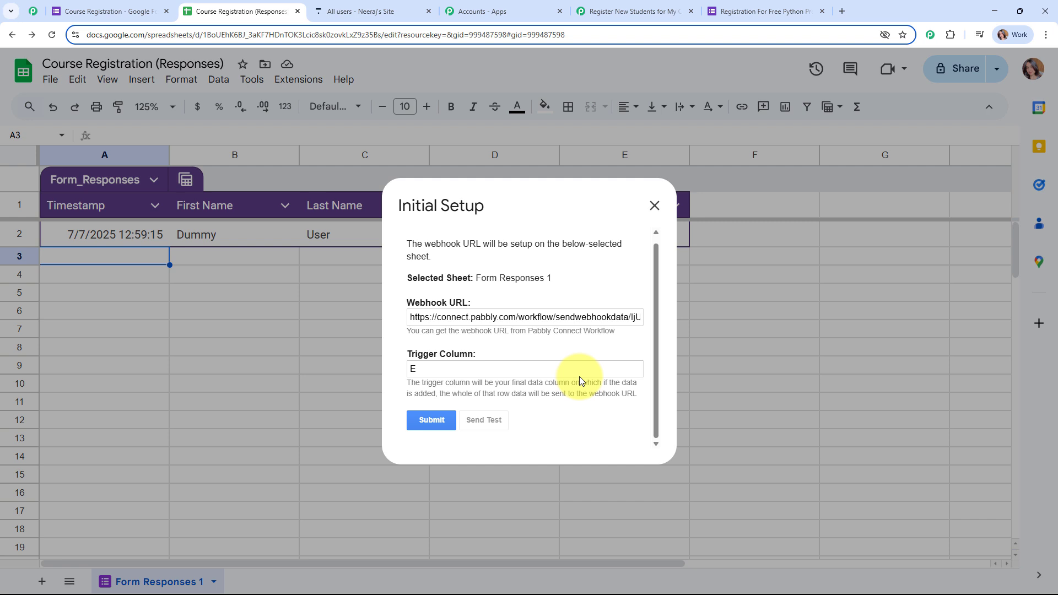
pyautogui.scroll(-2, 581, 380)
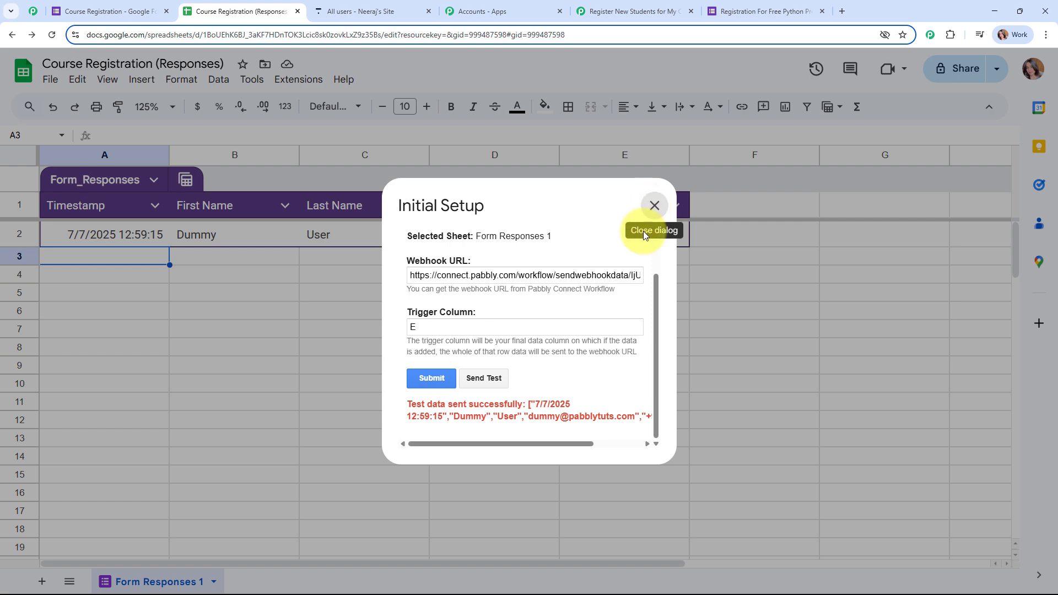
pyautogui.click(649, 209)
pyautogui.click(634, 11)
# Enable Send On Event in the Pabbly Connect Webhooks extension and confirm its checkmark
pyautogui.scroll(-9, 963, 337)
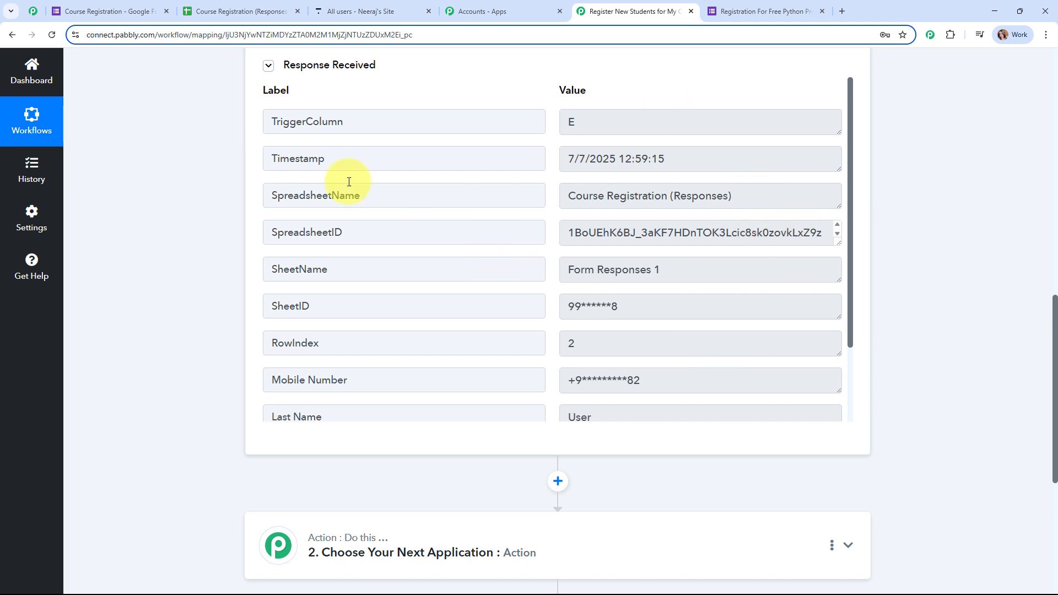
pyautogui.click(200, 5)
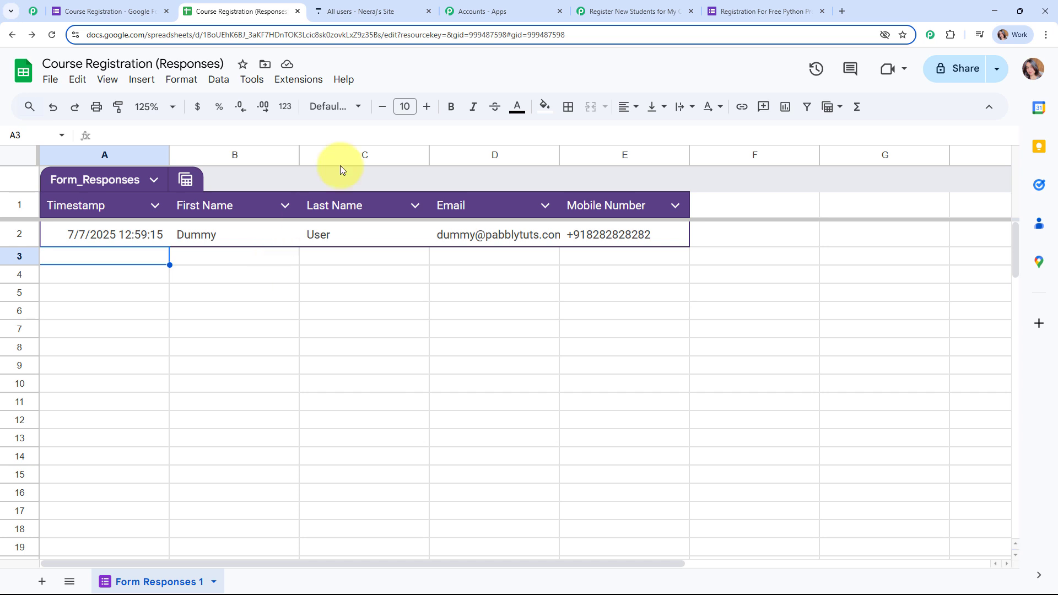
pyautogui.click(298, 79)
pyautogui.moveTo(337, 238)
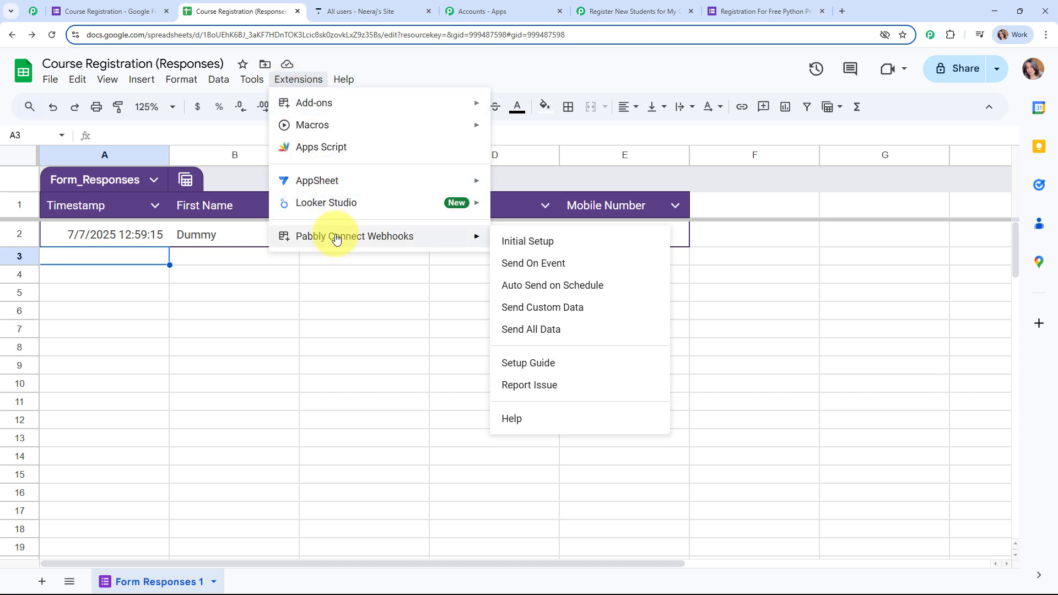
pyautogui.click(600, 263)
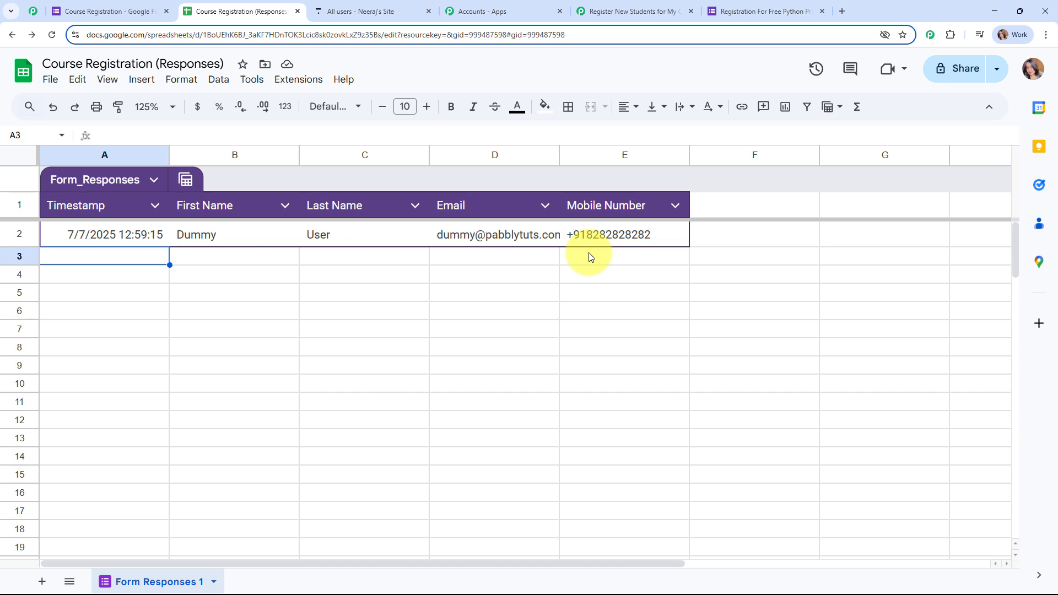
pyautogui.click(292, 79)
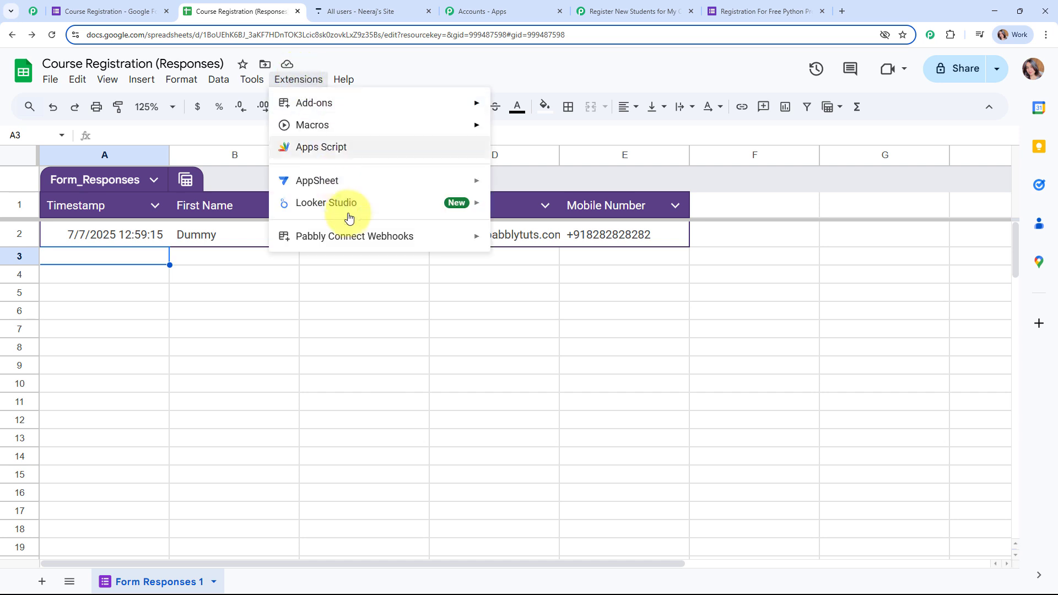
pyautogui.moveTo(355, 234)
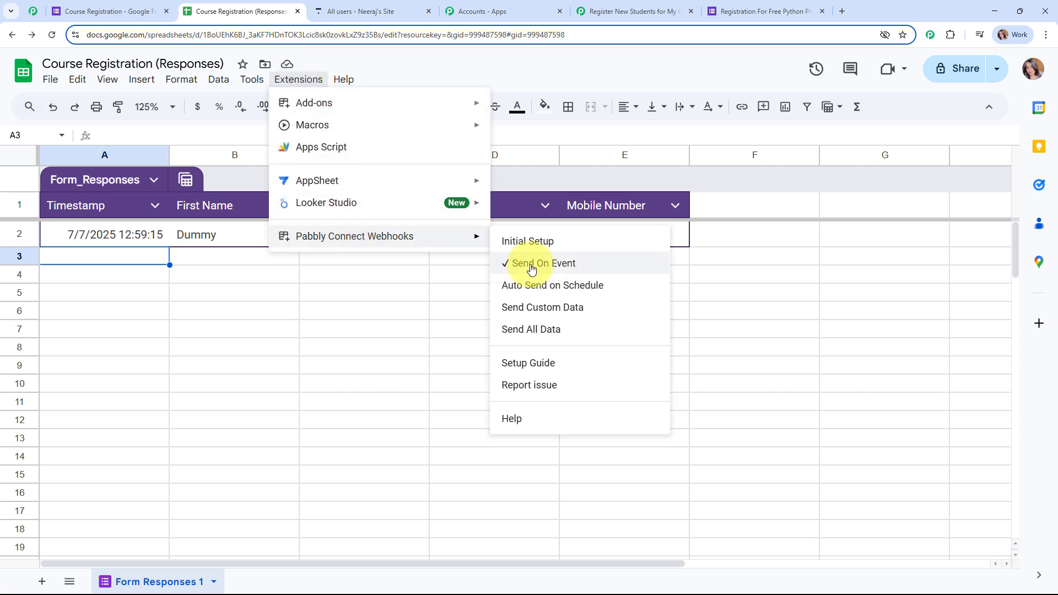
pyautogui.click(146, 263)
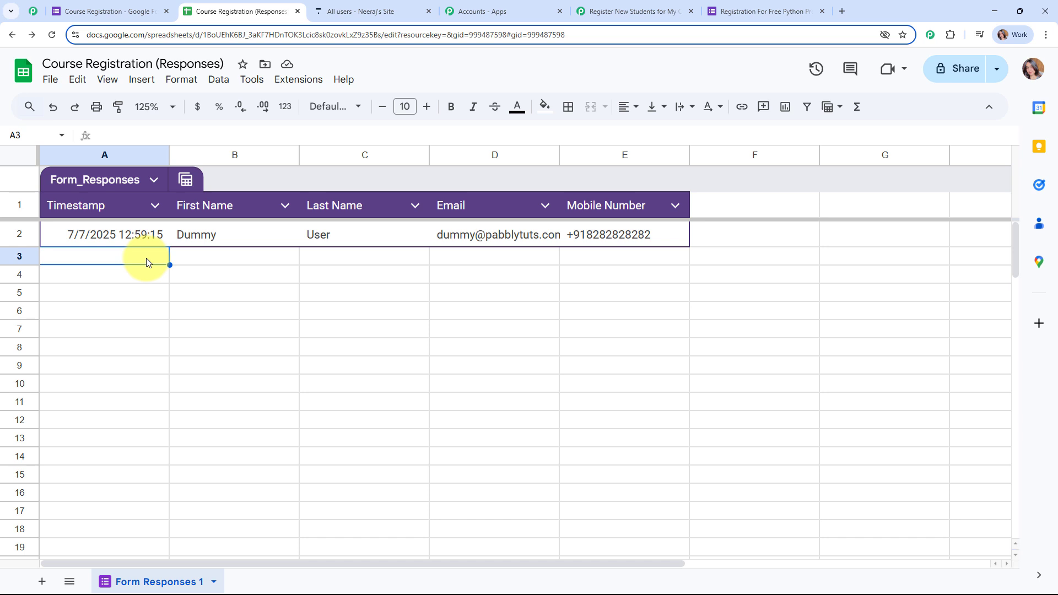
# Review the received Google Forms response data, then collapse the trigger step
pyautogui.click(644, 17)
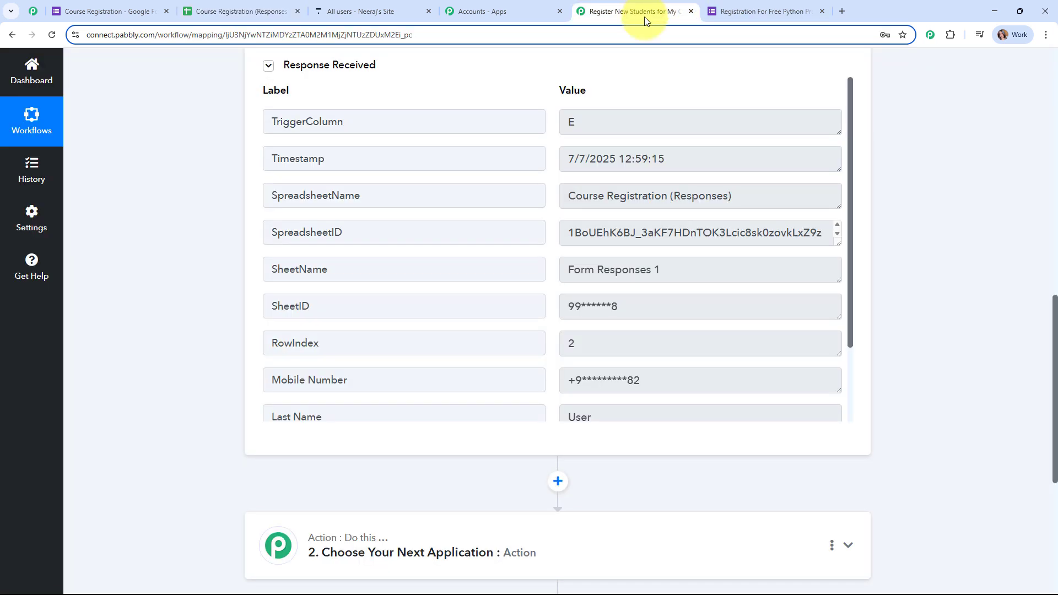
pyautogui.moveTo(852, 115); pyautogui.dragTo(876, 199)
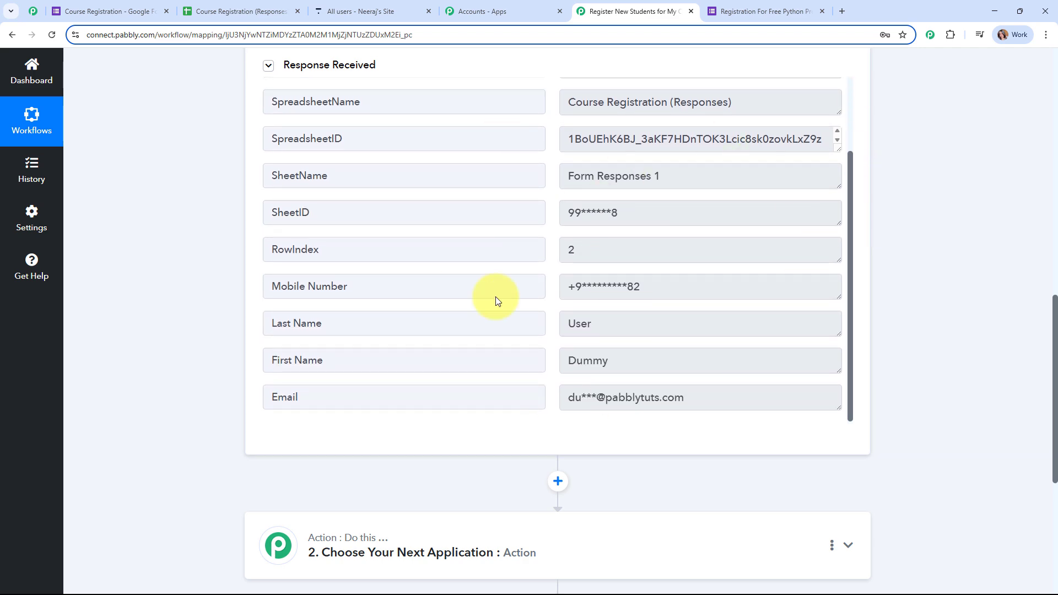
pyautogui.scroll(10, 974, 377)
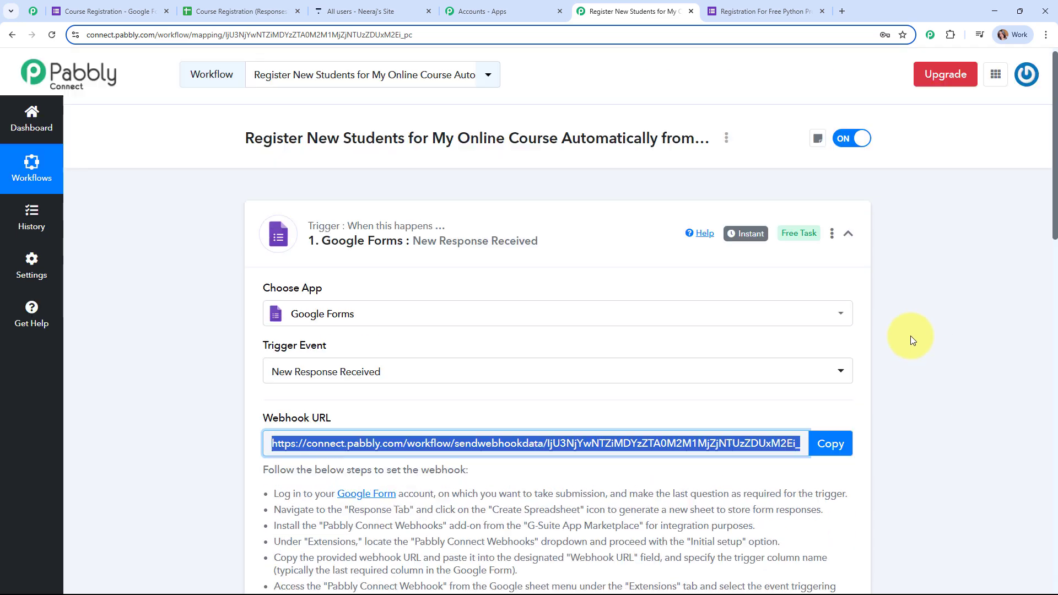
pyautogui.click(602, 239)
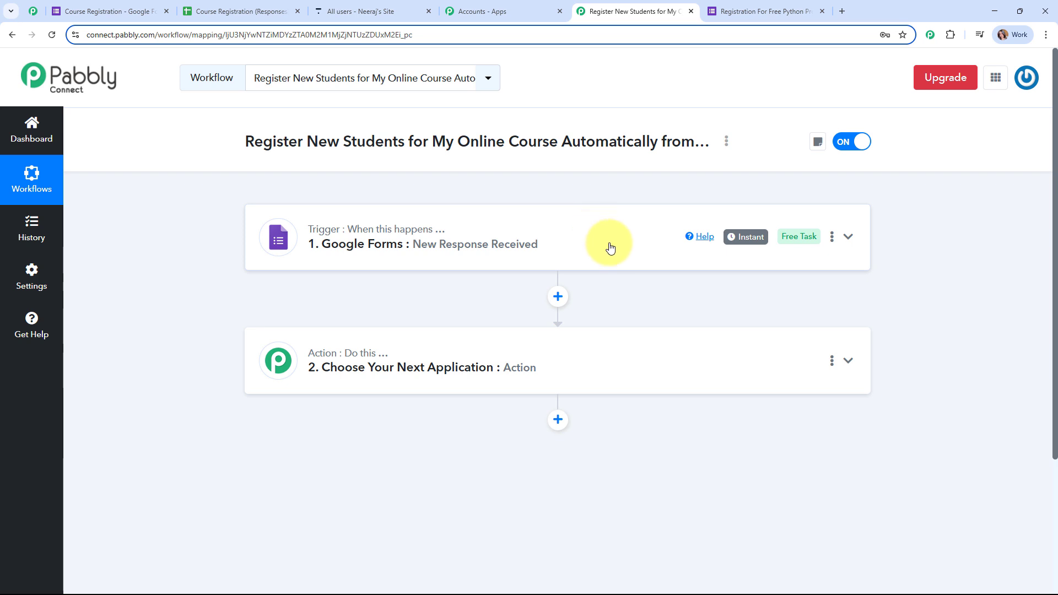
# Set the action step to Thinkific with the Create User event and open account connection
pyautogui.click(651, 351)
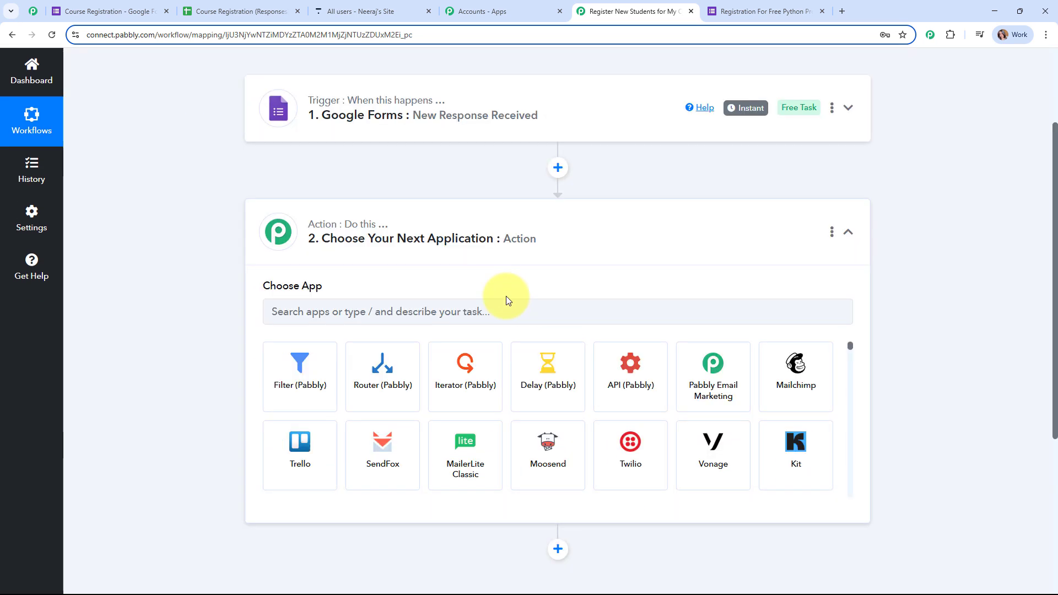
pyautogui.click(444, 279)
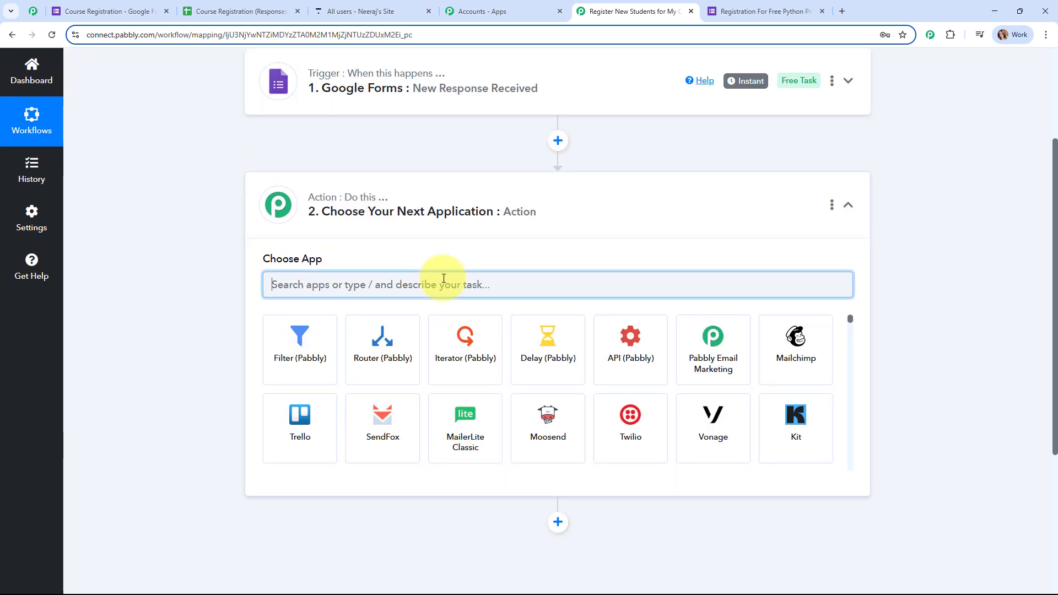
pyautogui.write('thi')
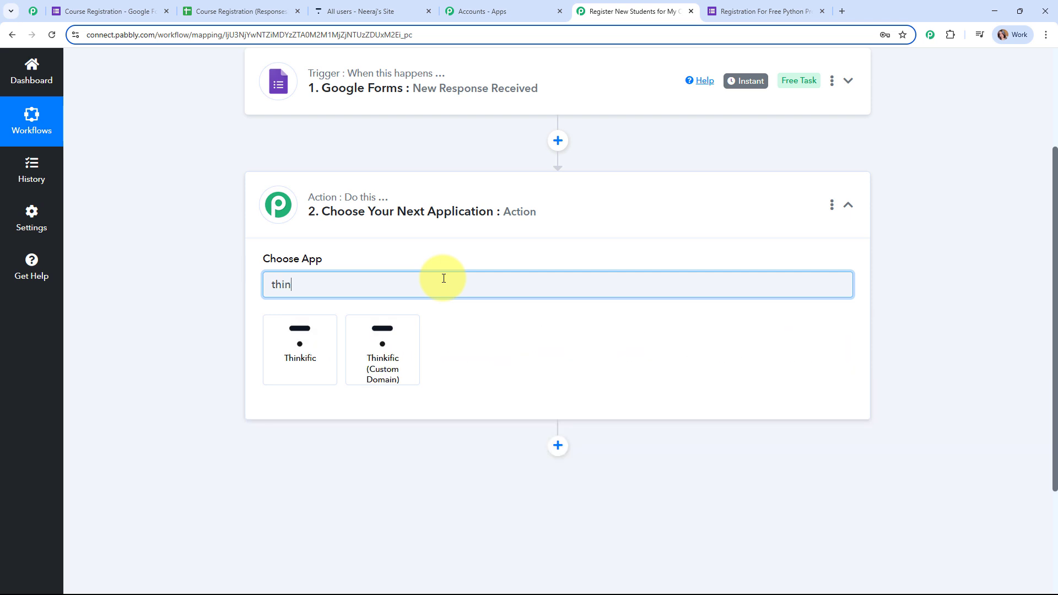
pyautogui.write('n')
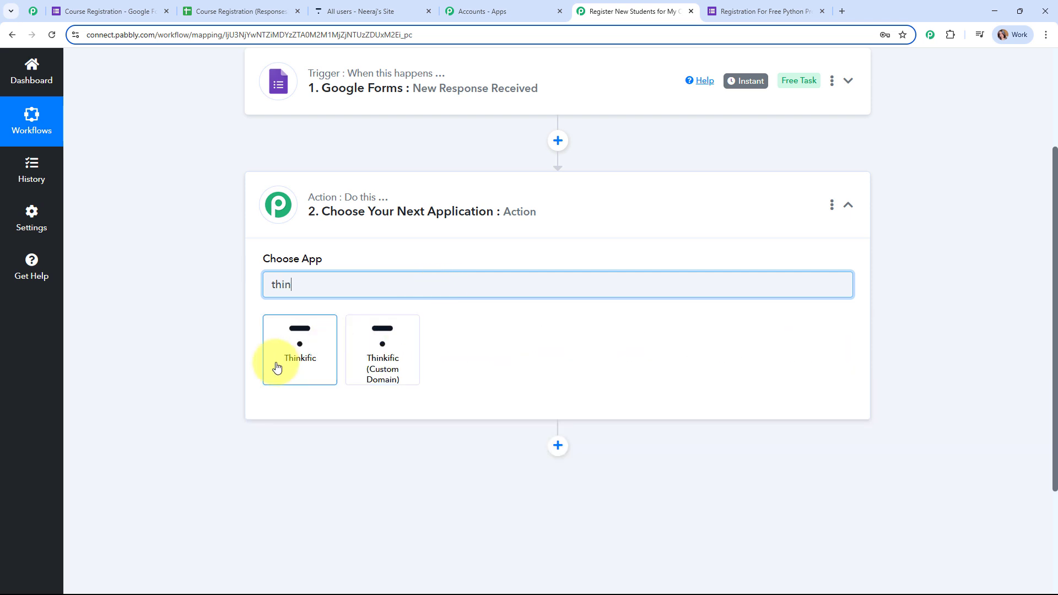
pyautogui.click(276, 366)
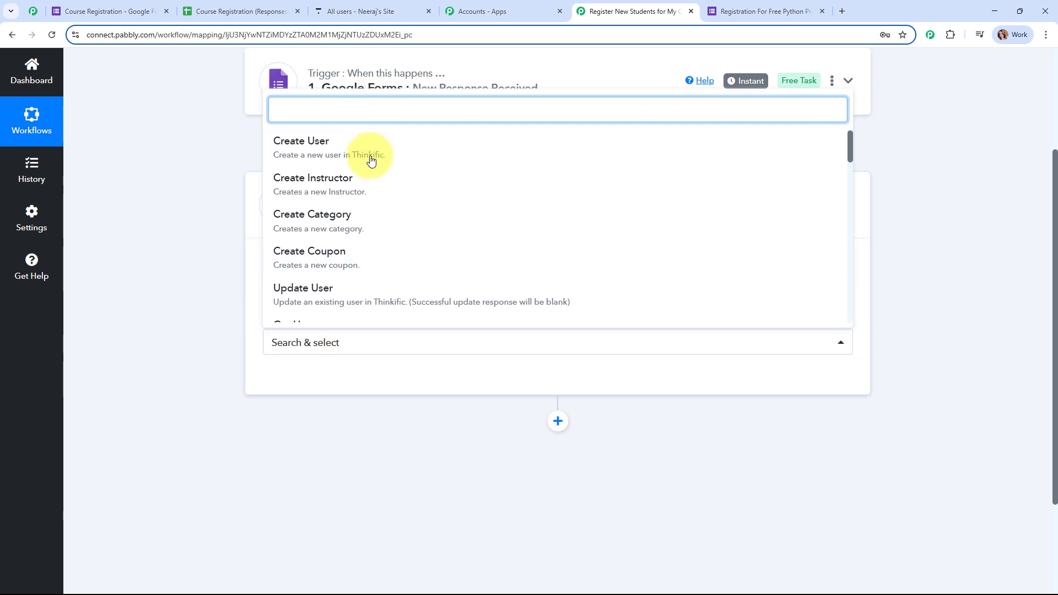
pyautogui.click(371, 159)
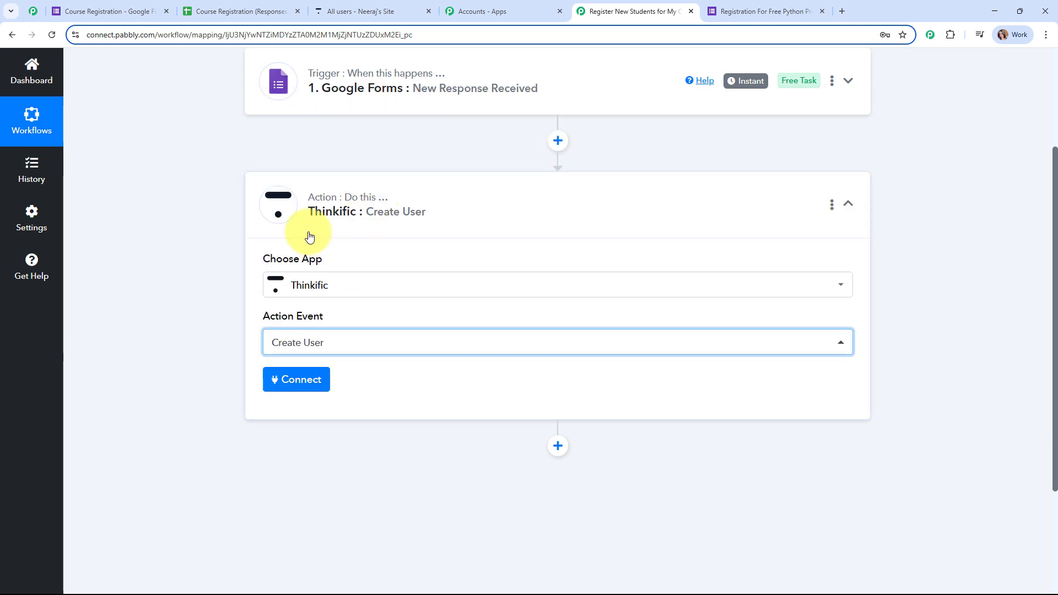
pyautogui.click(326, 380)
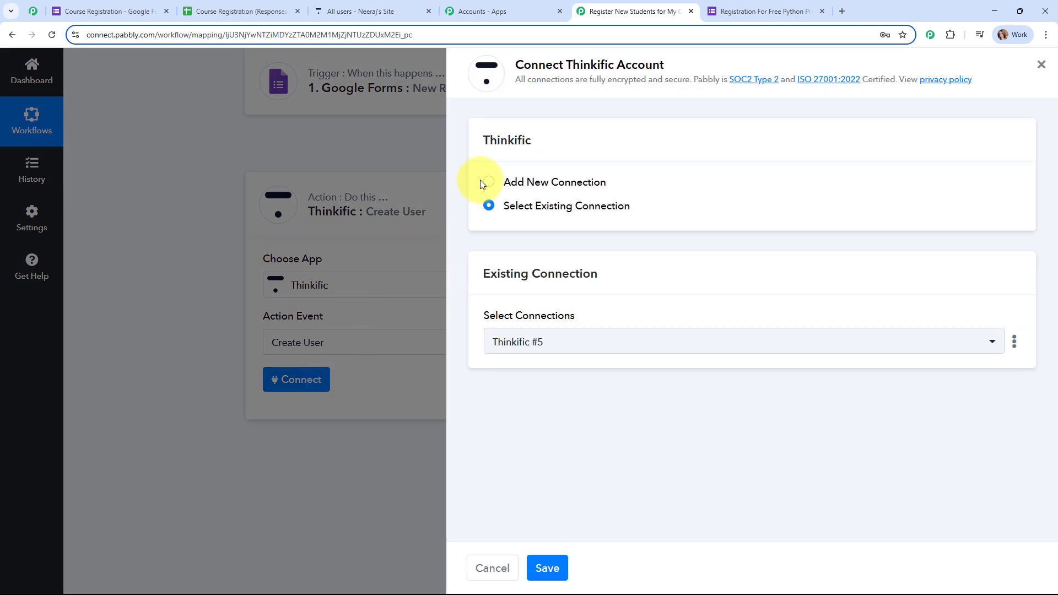
# Start adding a new Thinkific account connection
pyautogui.click(488, 181)
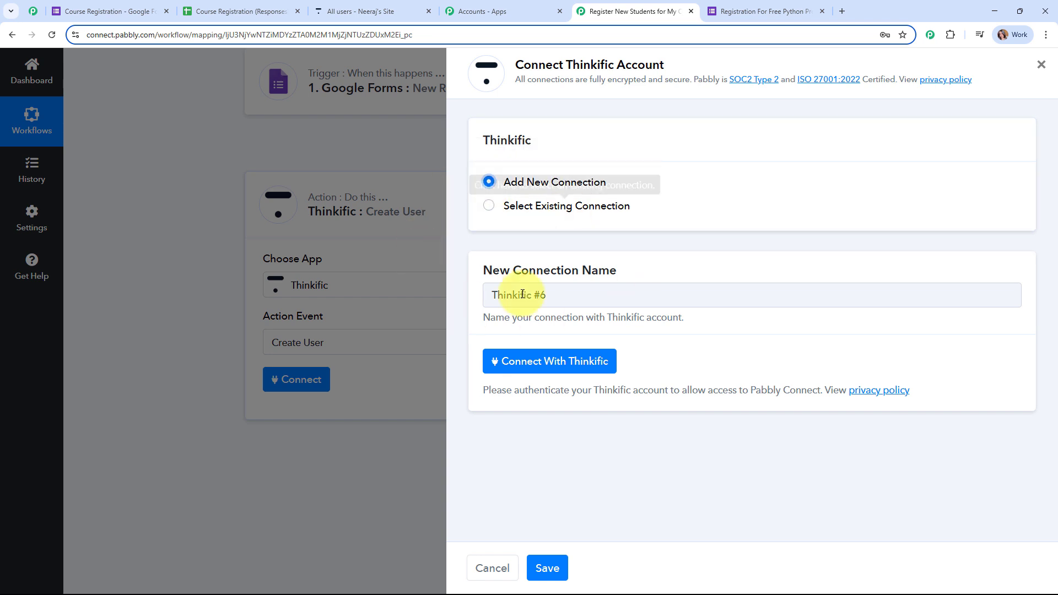
pyautogui.click(573, 364)
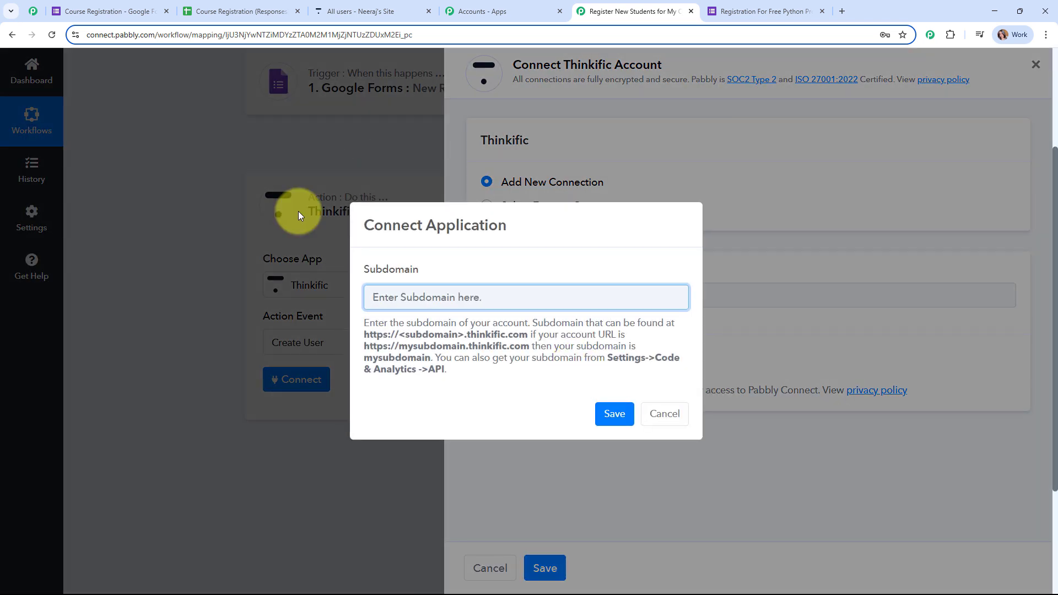
pyautogui.moveTo(422, 271); pyautogui.dragTo(351, 272)
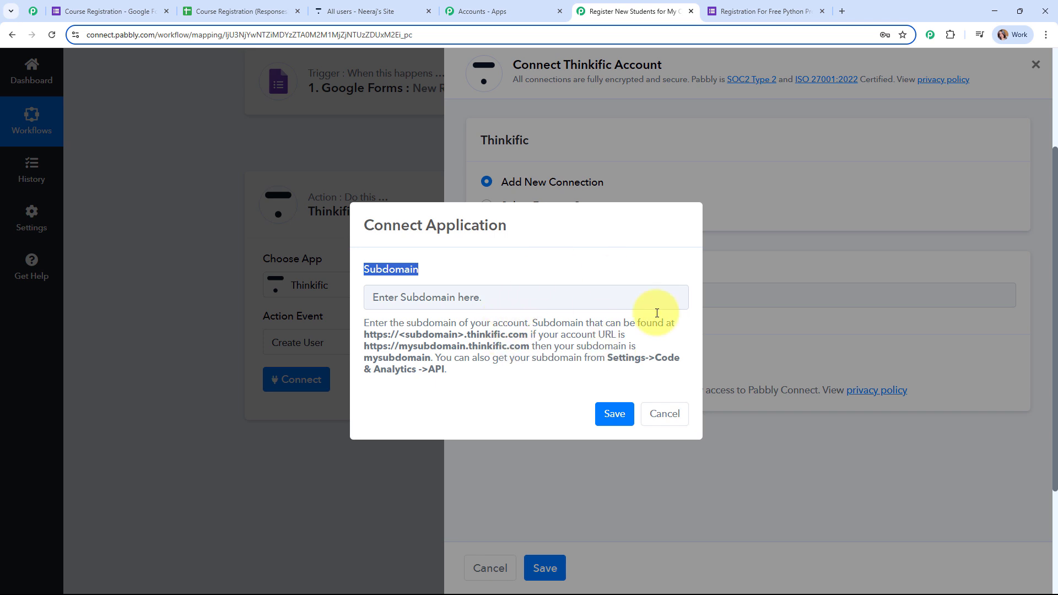
# Copy the Thinkific site's subdomain into the Subdomain field and save the connection
pyautogui.click(349, 7)
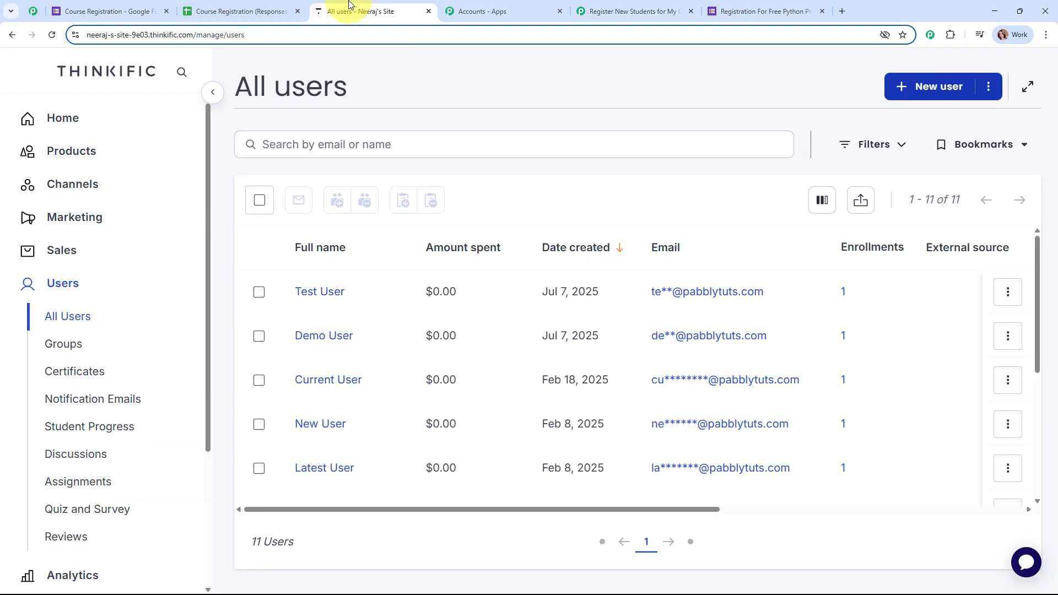
pyautogui.click(344, 34)
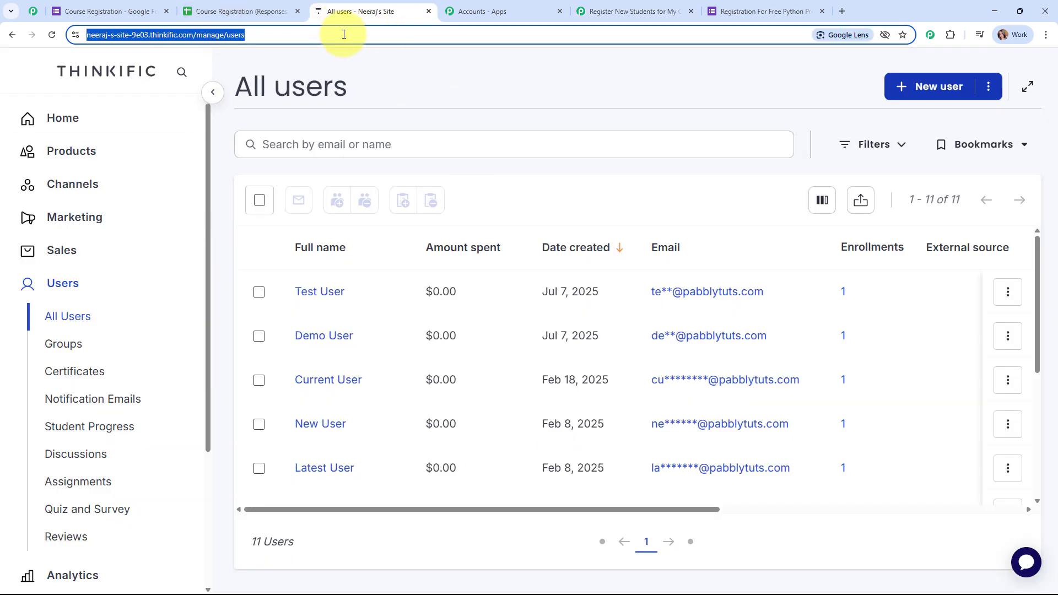
pyautogui.moveTo(111, 34); pyautogui.dragTo(173, 34)
pyautogui.hotkey('ctrl', 'c')
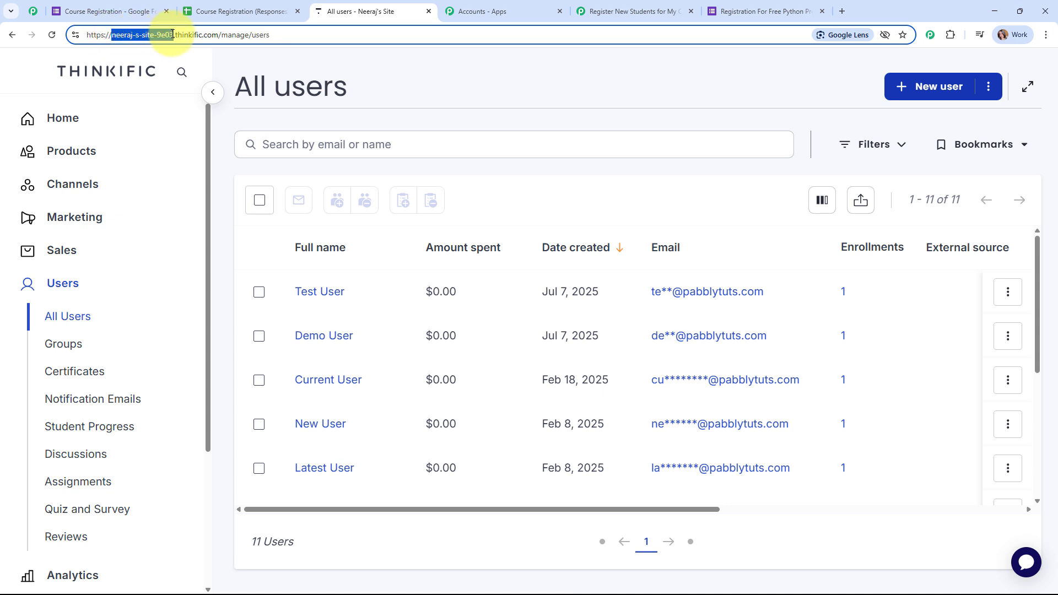
pyautogui.click(402, 298)
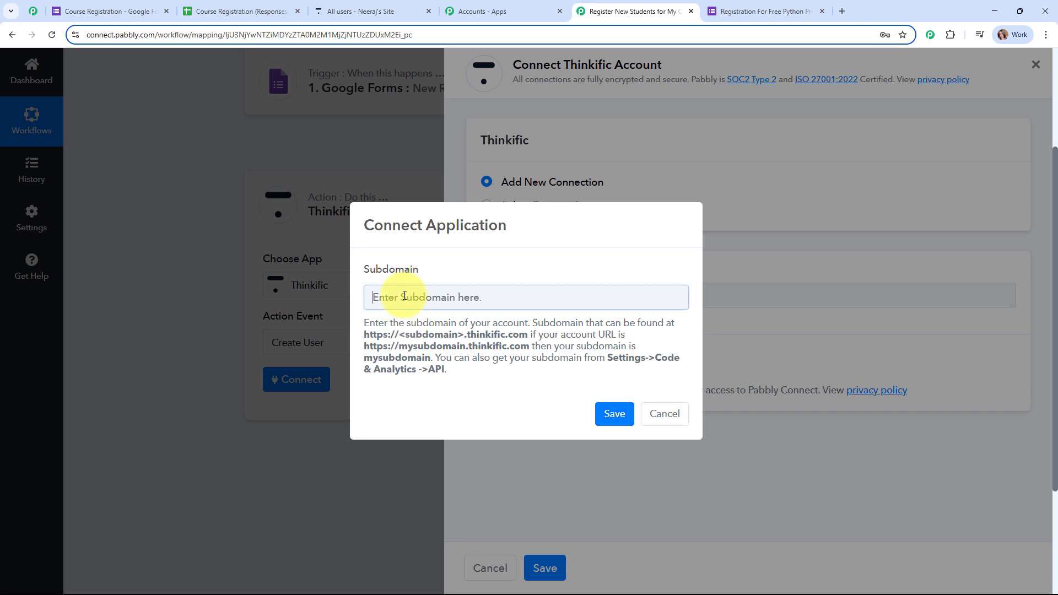
pyautogui.hotkey('ctrl', 'v')
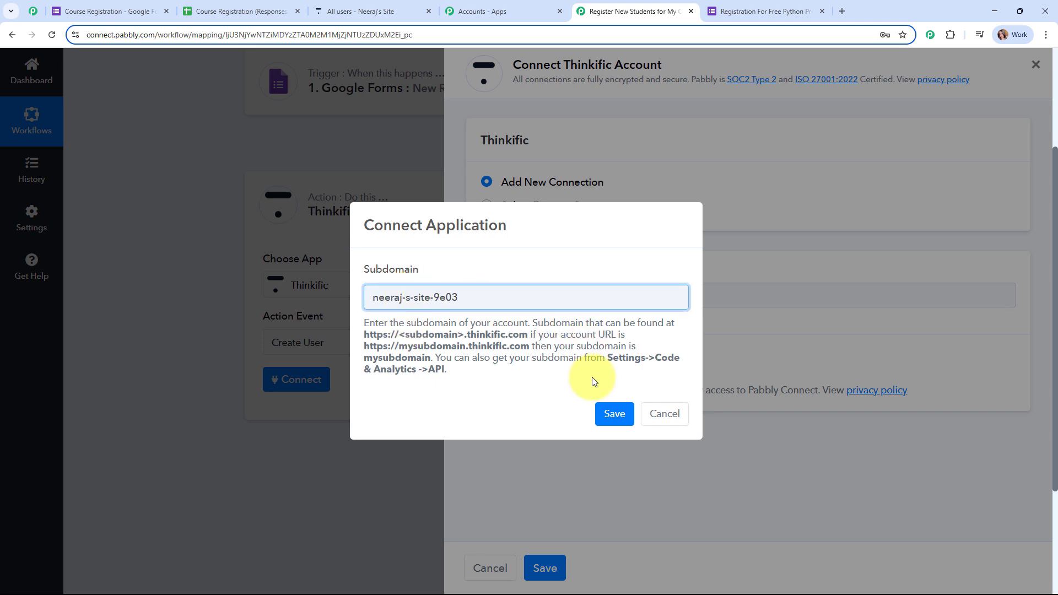
pyautogui.click(613, 411)
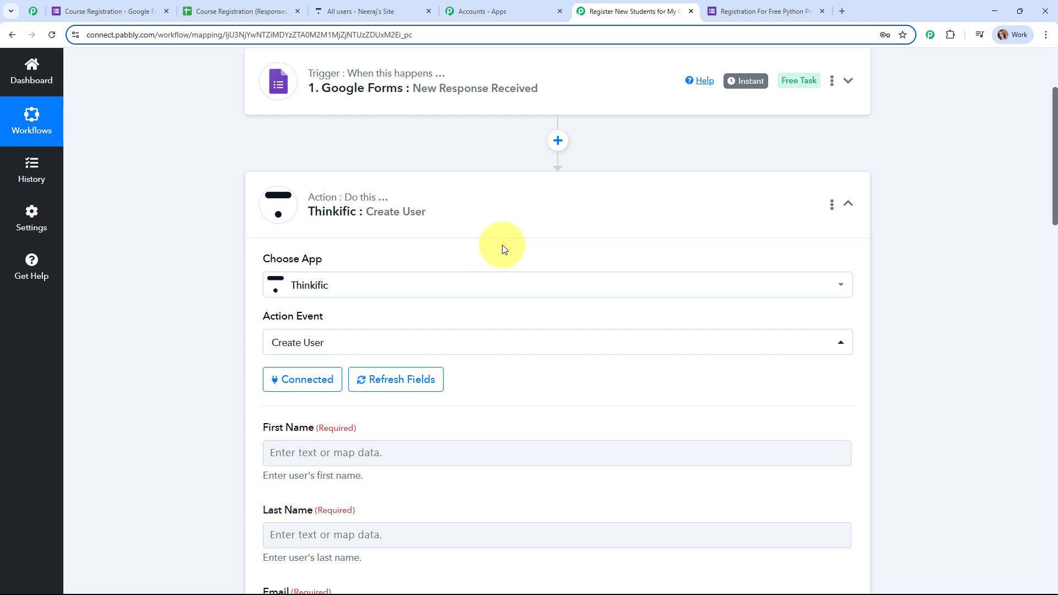
# Map the form response's First Name into the Create User First Name field
pyautogui.scroll(-4, 501, 245)
pyautogui.scroll(-1, 496, 231)
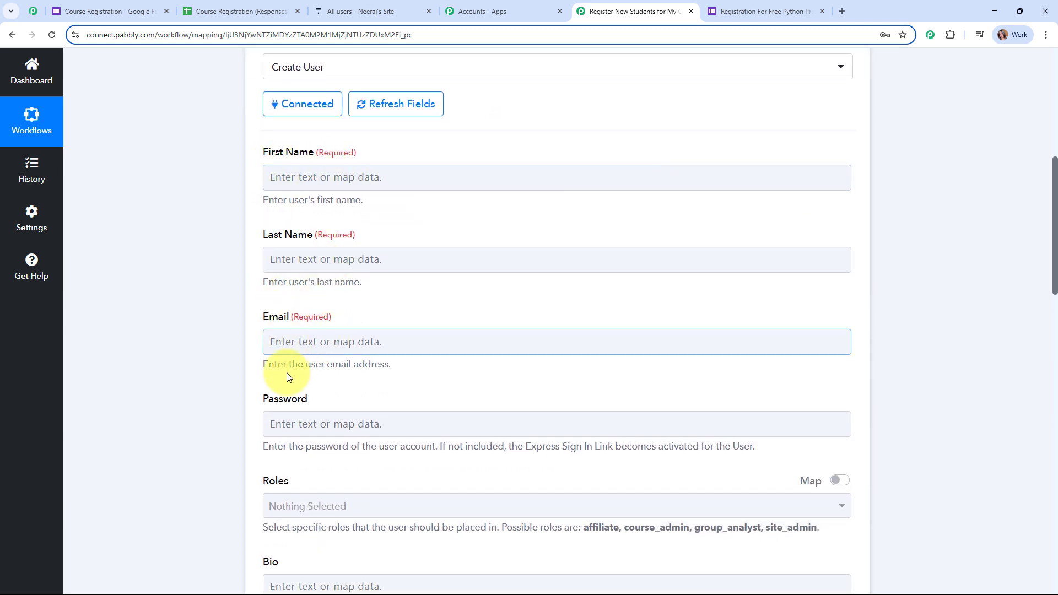
pyautogui.click(334, 178)
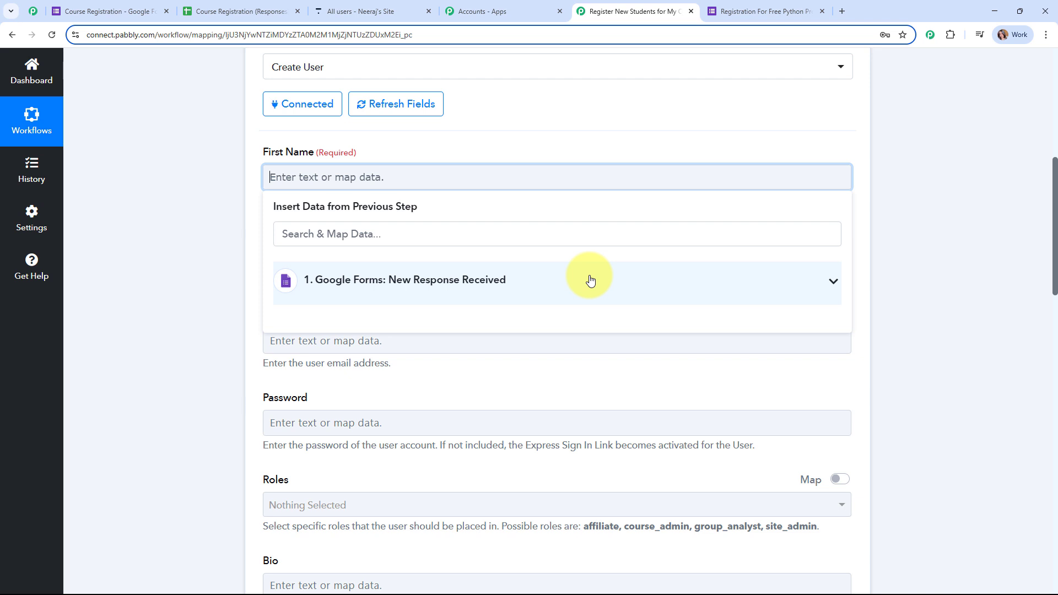
pyautogui.click(589, 281)
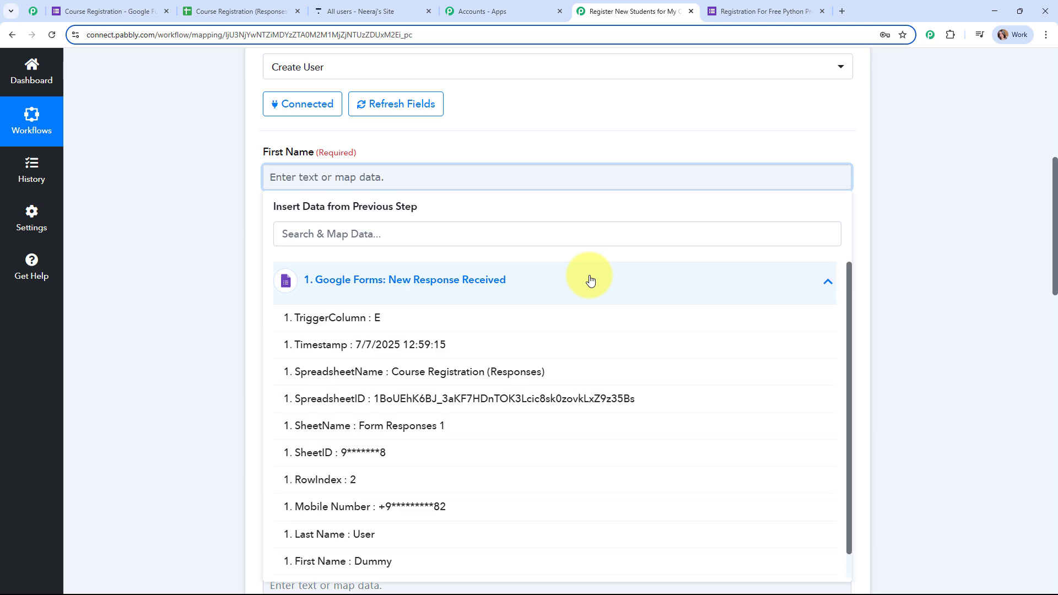
pyautogui.click(430, 240)
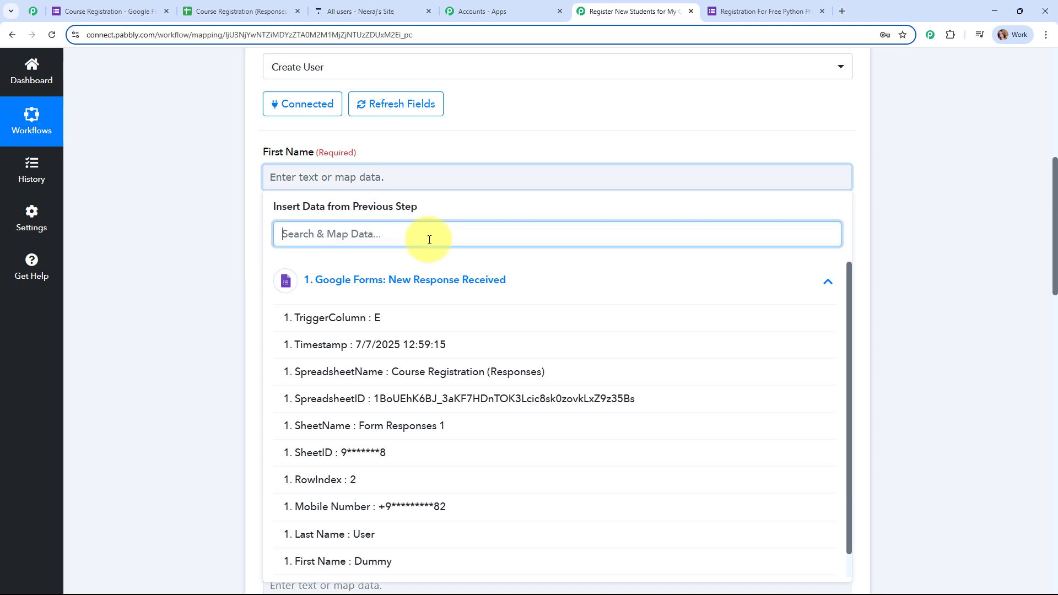
pyautogui.click(406, 561)
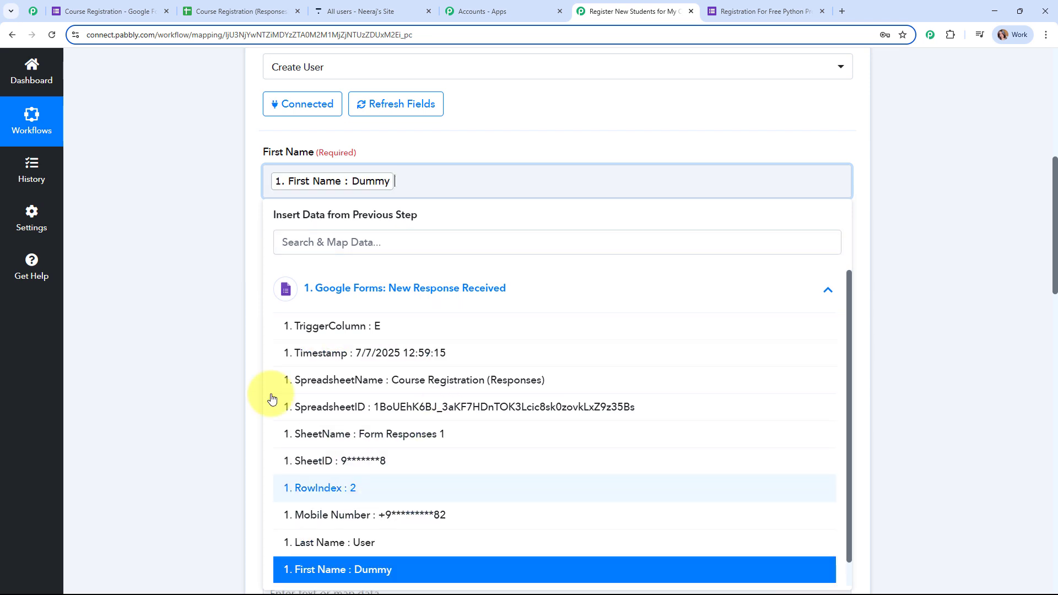
# Map the form response's Last Name and Email into the Last Name and Email fields
pyautogui.click(346, 268)
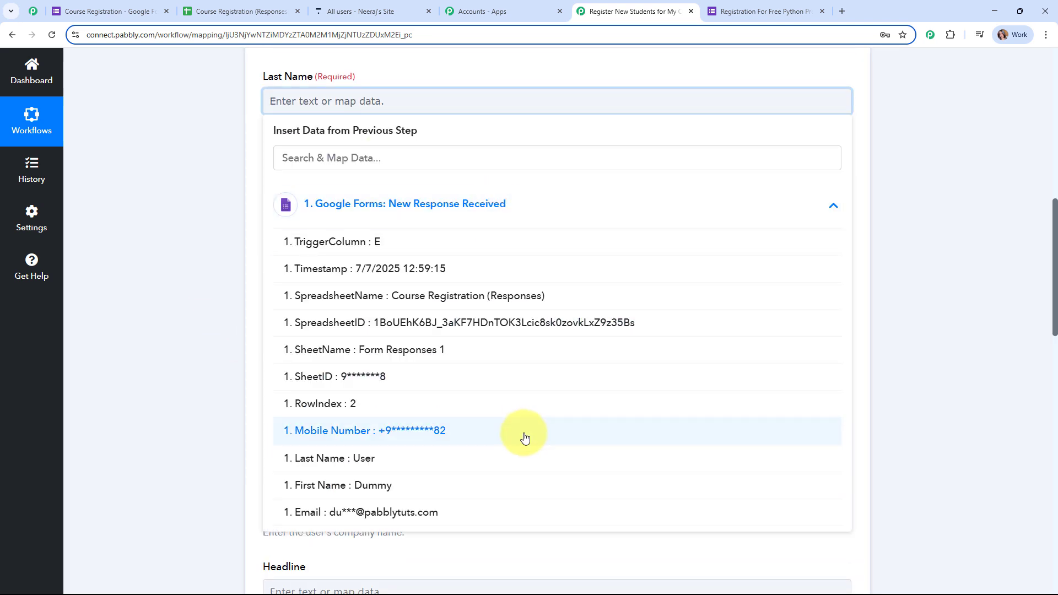
pyautogui.click(505, 458)
pyautogui.click(307, 190)
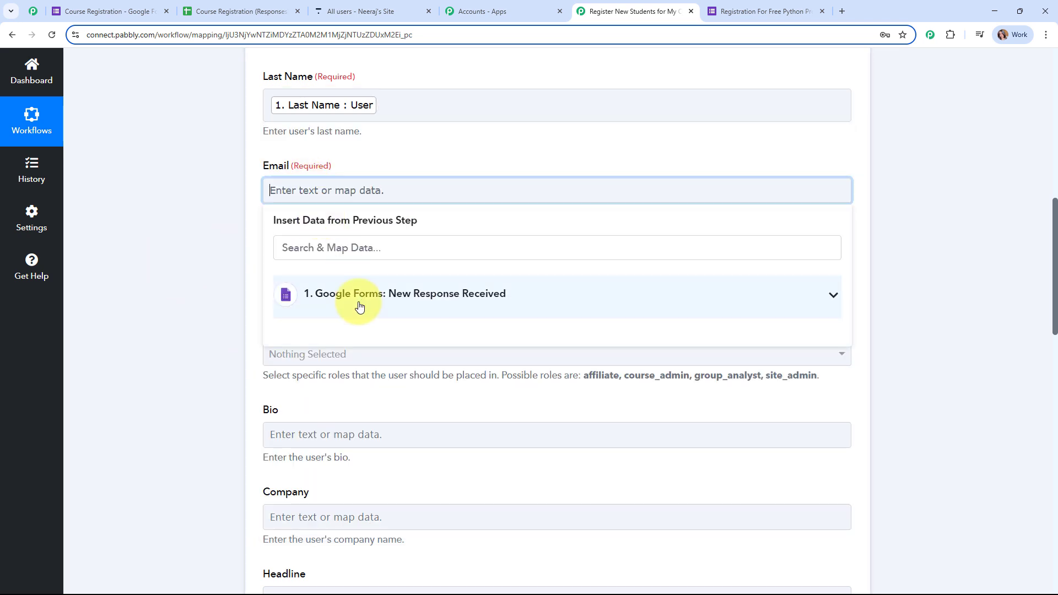
pyautogui.scroll(-1, 386, 459)
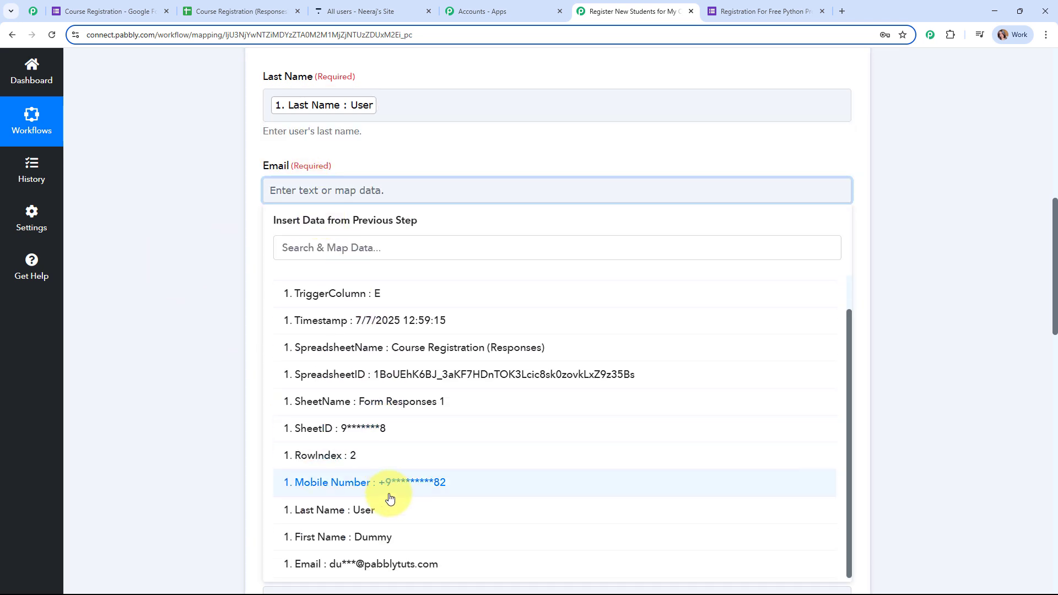
pyautogui.click(386, 565)
pyautogui.scroll(-3, 919, 176)
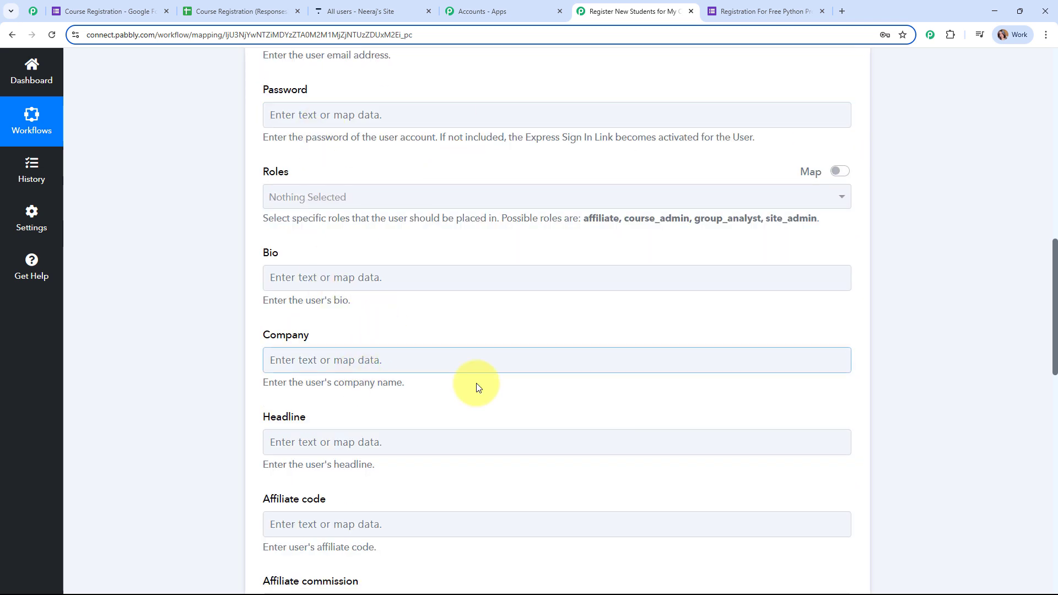
pyautogui.scroll(-3, 696, 346)
pyautogui.scroll(-8, 696, 345)
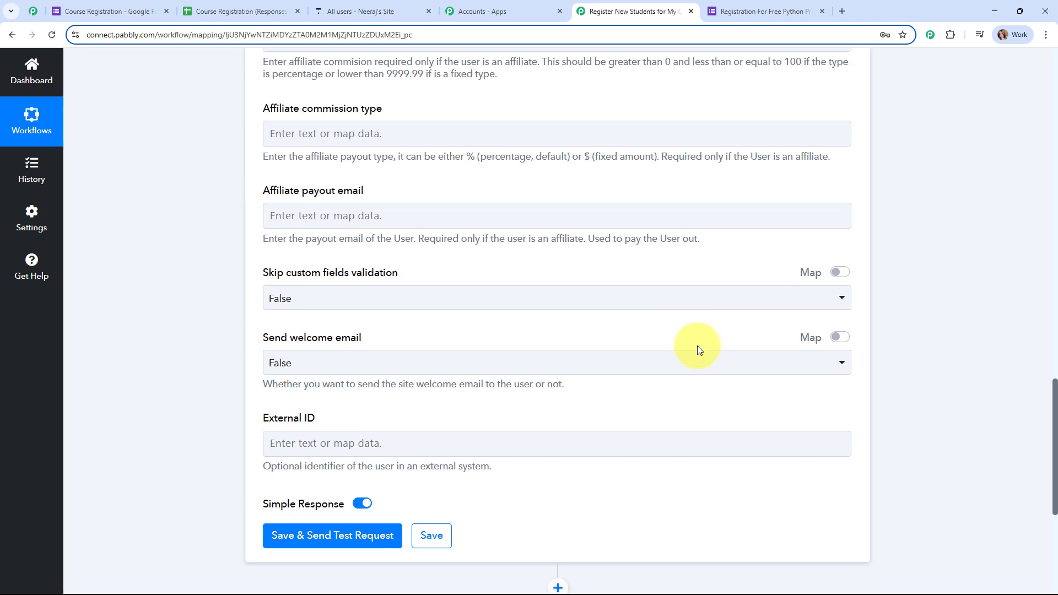
pyautogui.scroll(-1, 696, 346)
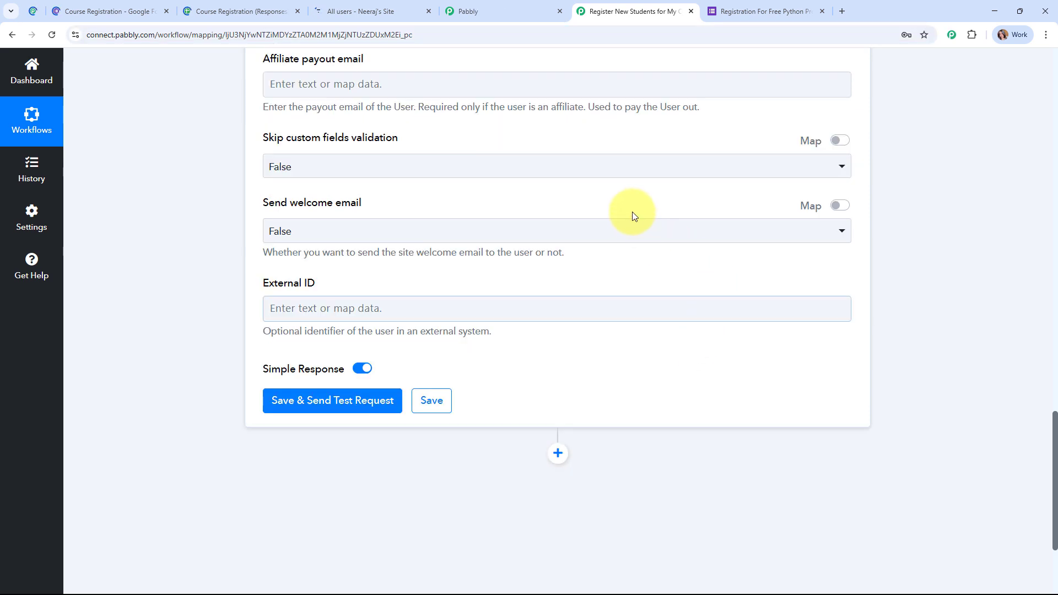
pyautogui.scroll(-1, 633, 212)
# Send the Create User test request, review Thinkific's returned Dummy User, and collapse the step
pyautogui.scroll(-2, 633, 211)
pyautogui.click(316, 241)
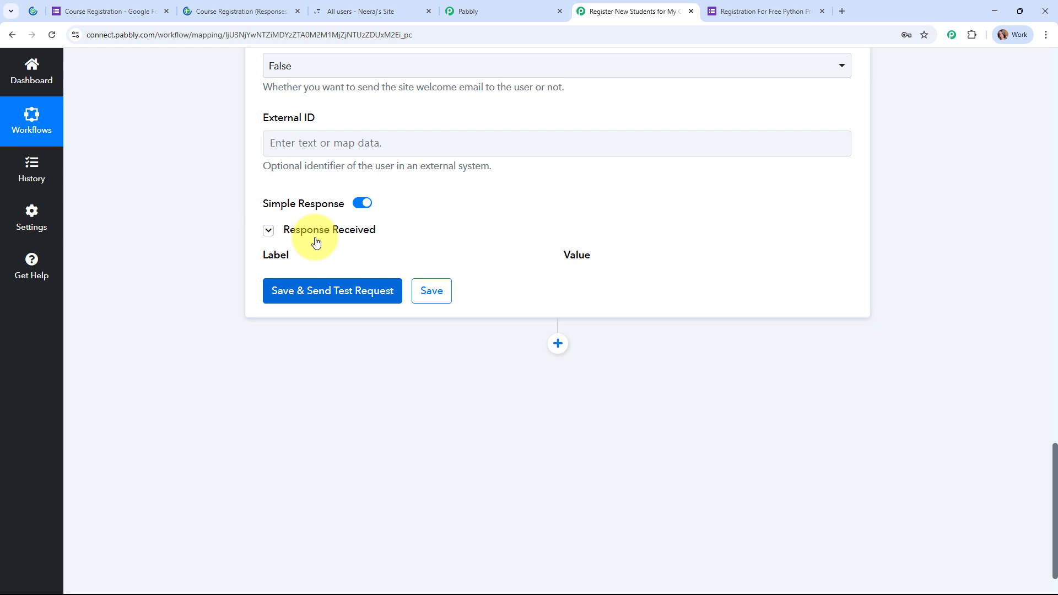
pyautogui.scroll(-3, 962, 268)
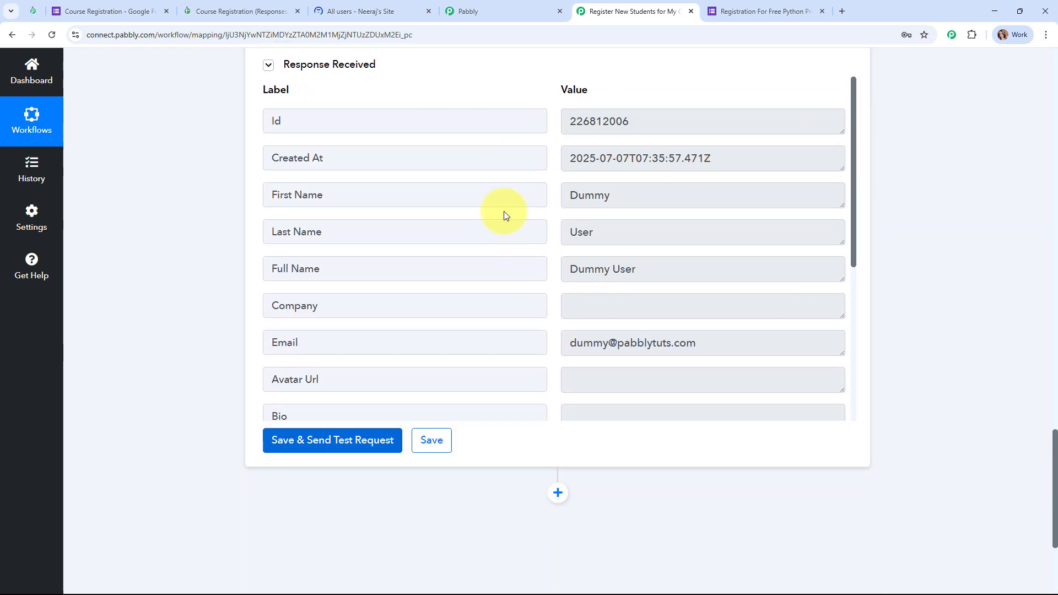
pyautogui.scroll(15, 991, 297)
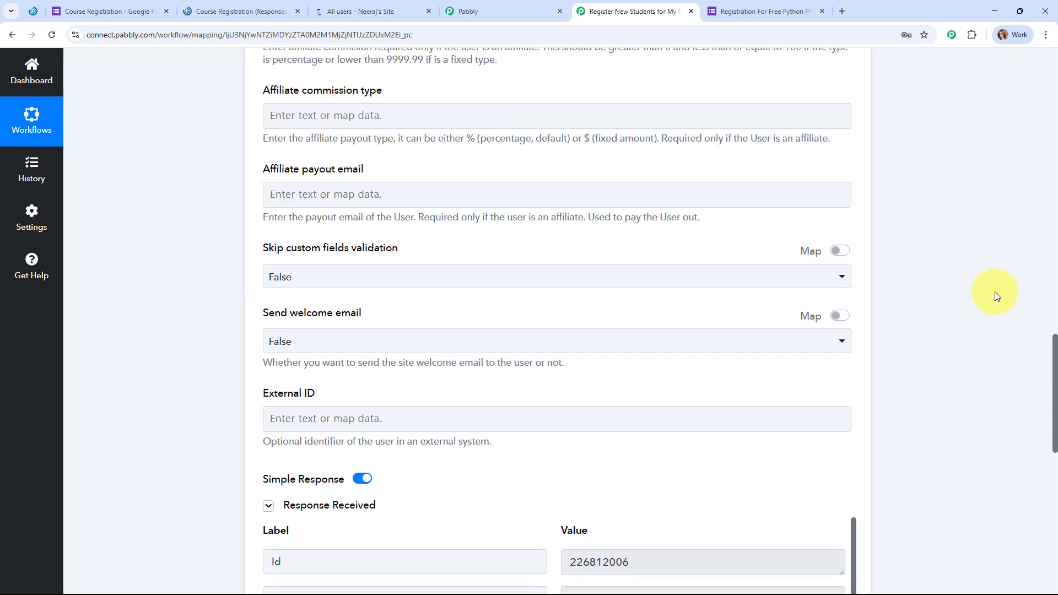
pyautogui.scroll(8, 994, 290)
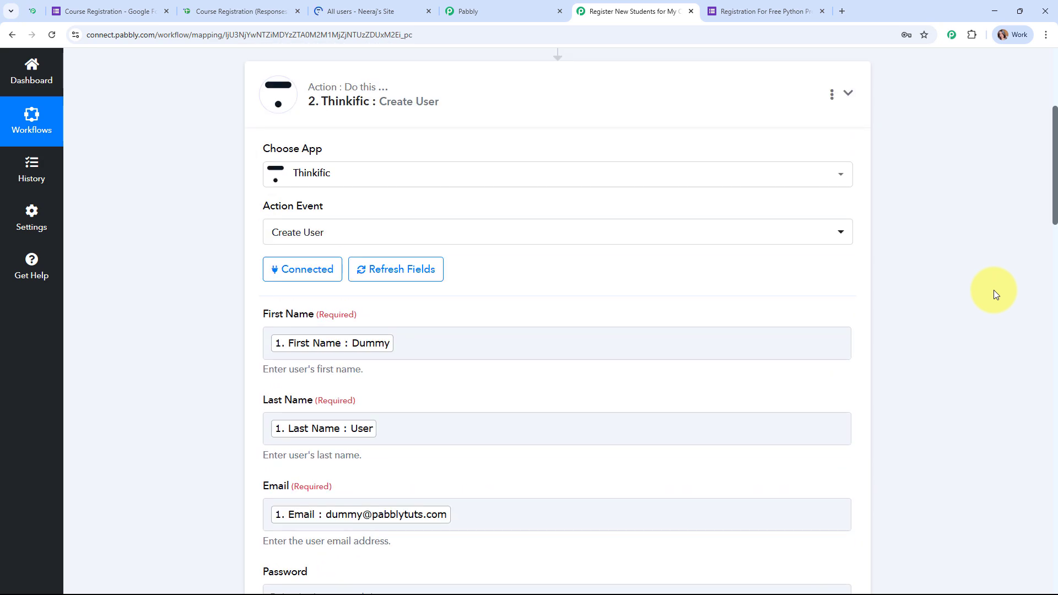
pyautogui.click(590, 93)
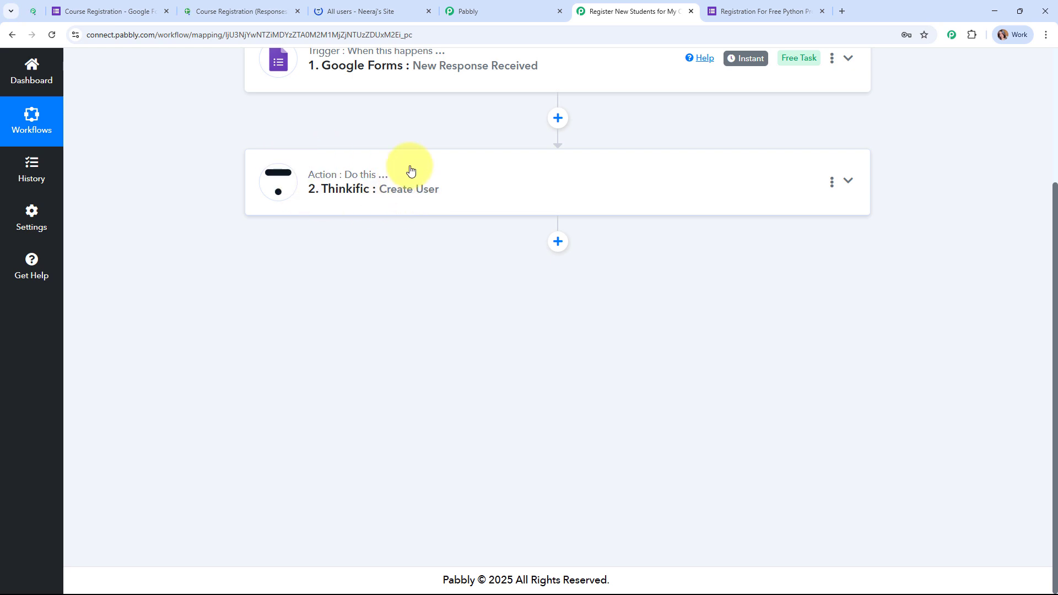
pyautogui.click(346, 6)
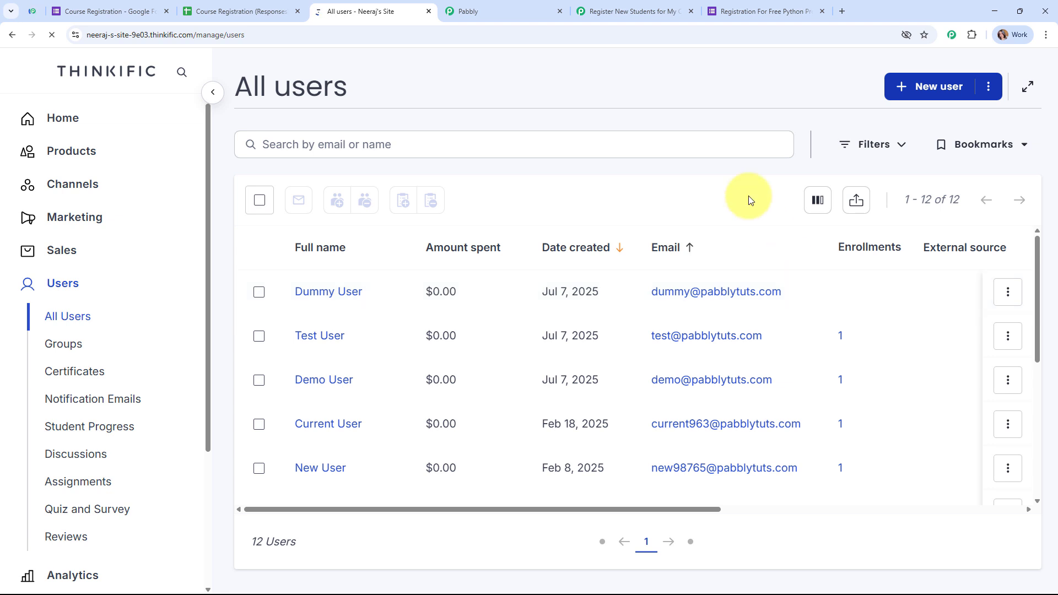
pyautogui.click(606, 11)
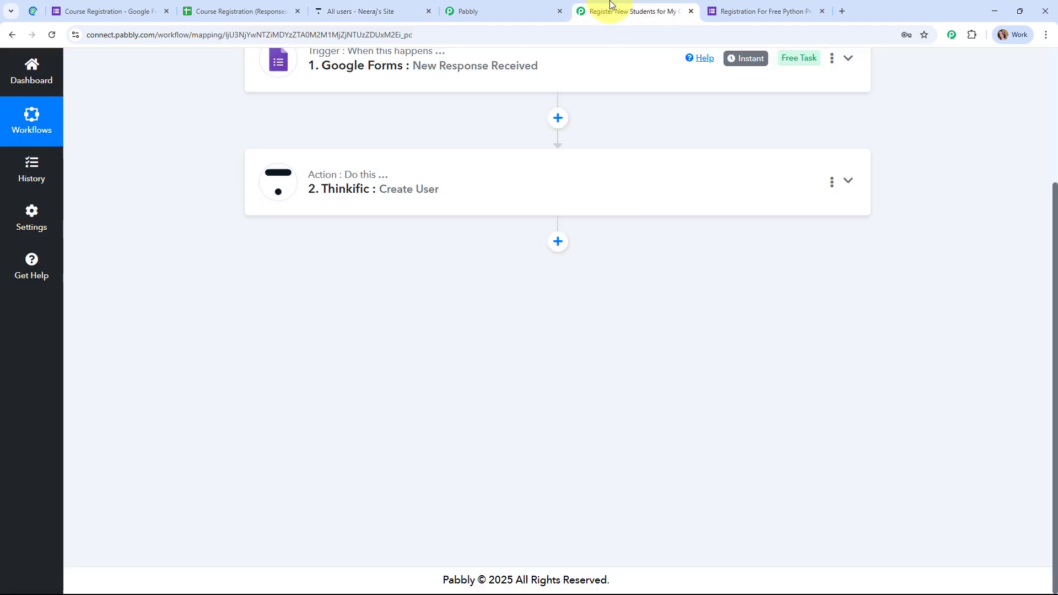
# Add a Thinkific Enroll User action step linked to the existing Thinkific #6 connection
pyautogui.click(558, 243)
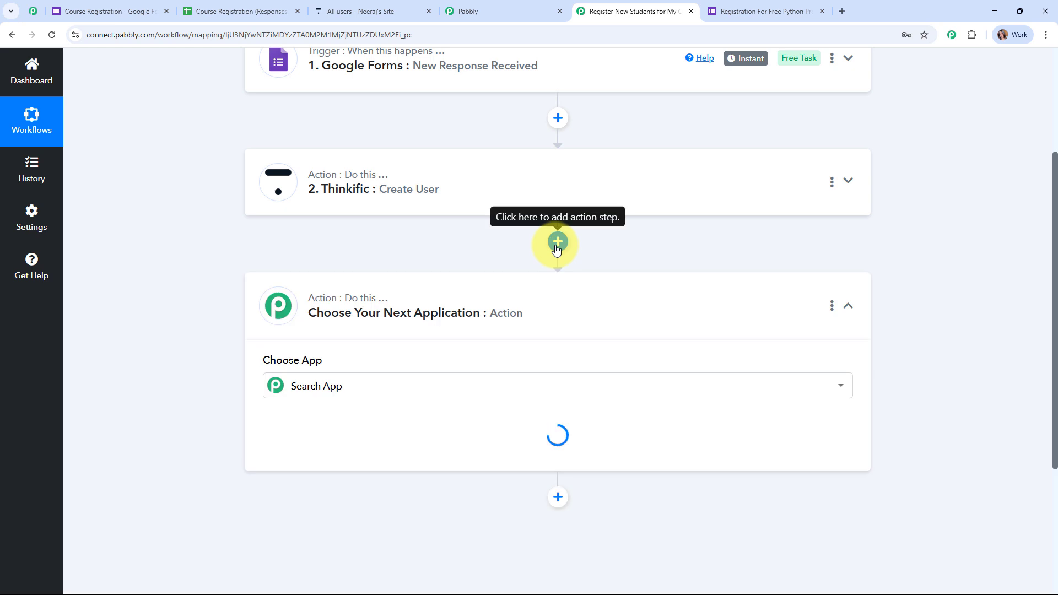
pyautogui.write('thi')
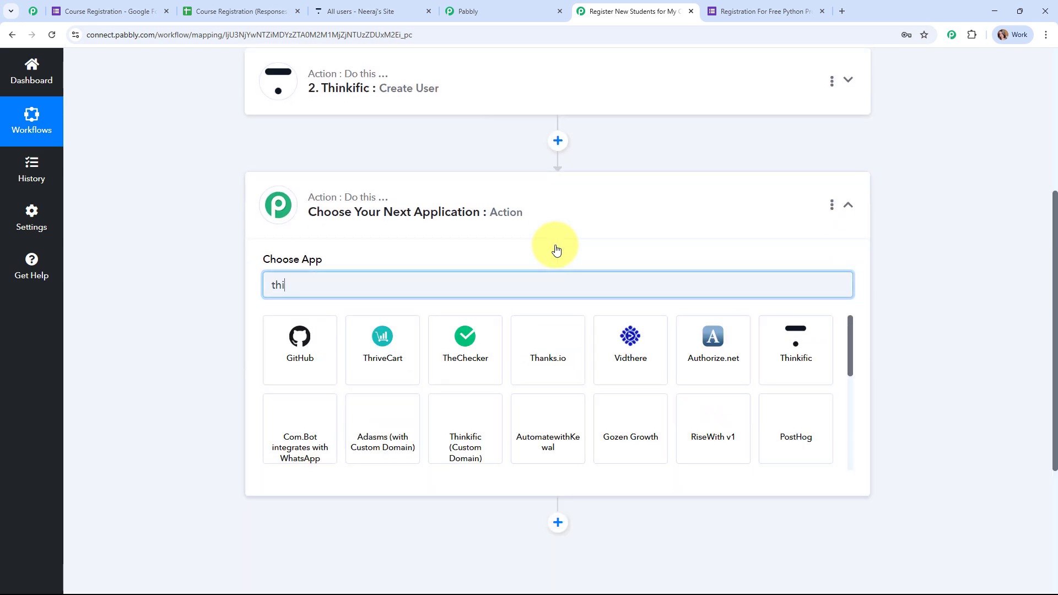
pyautogui.click(320, 370)
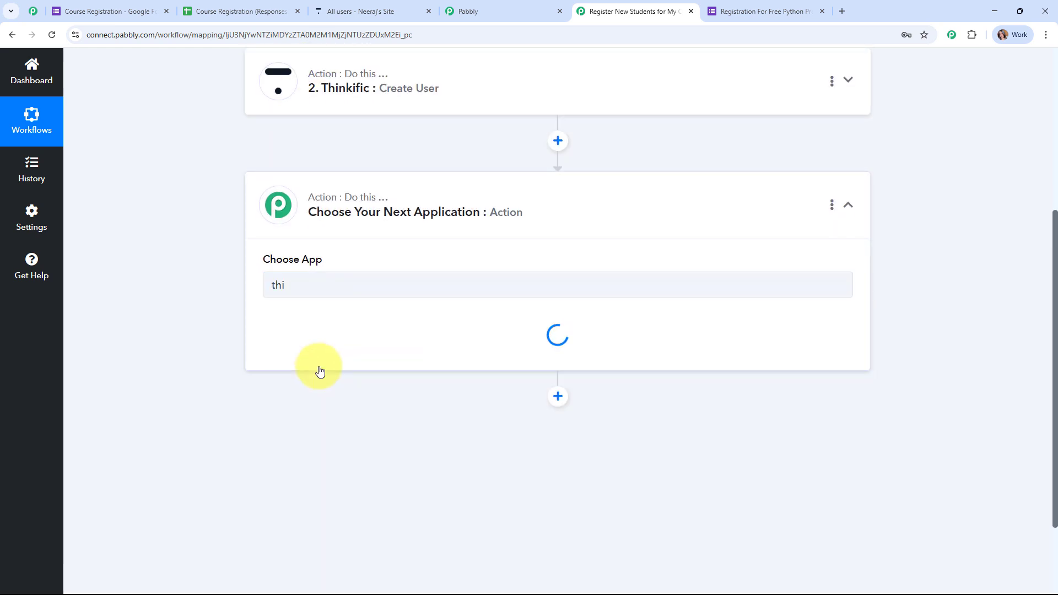
pyautogui.click(331, 355)
pyautogui.scroll(-3, 315, 224)
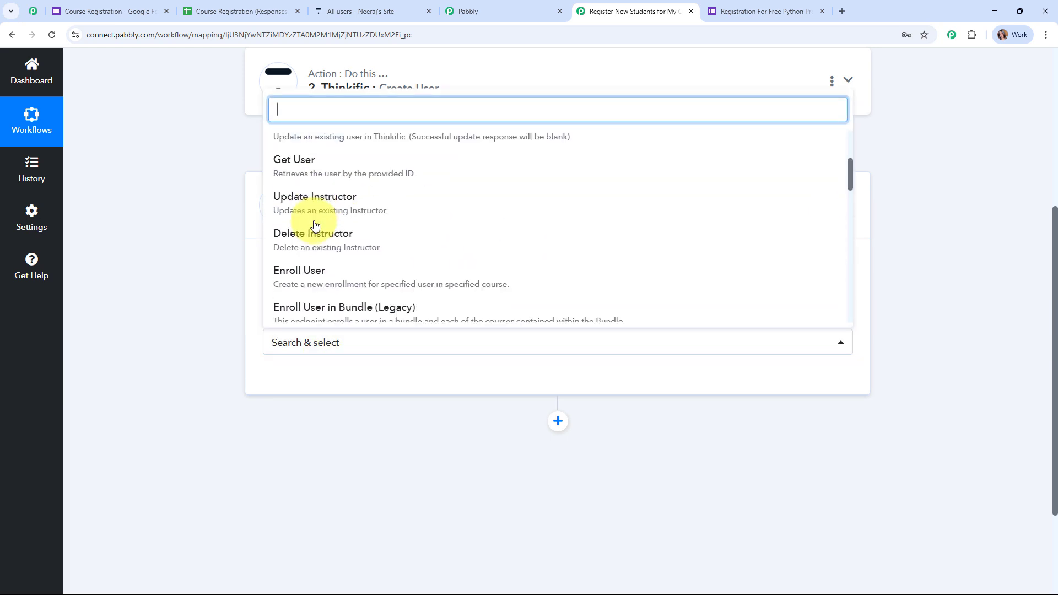
pyautogui.click(331, 273)
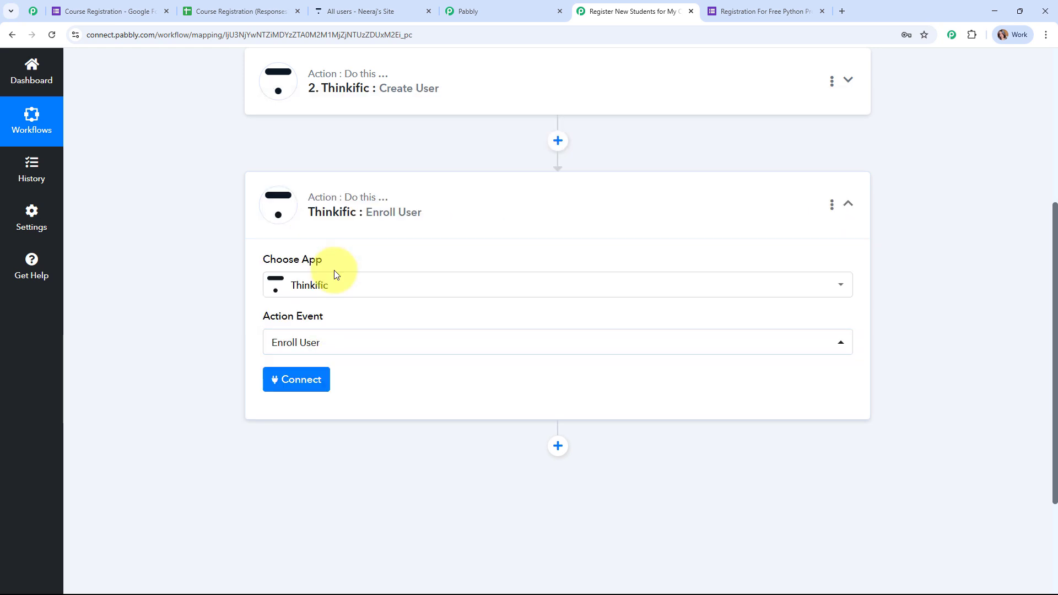
pyautogui.click(308, 382)
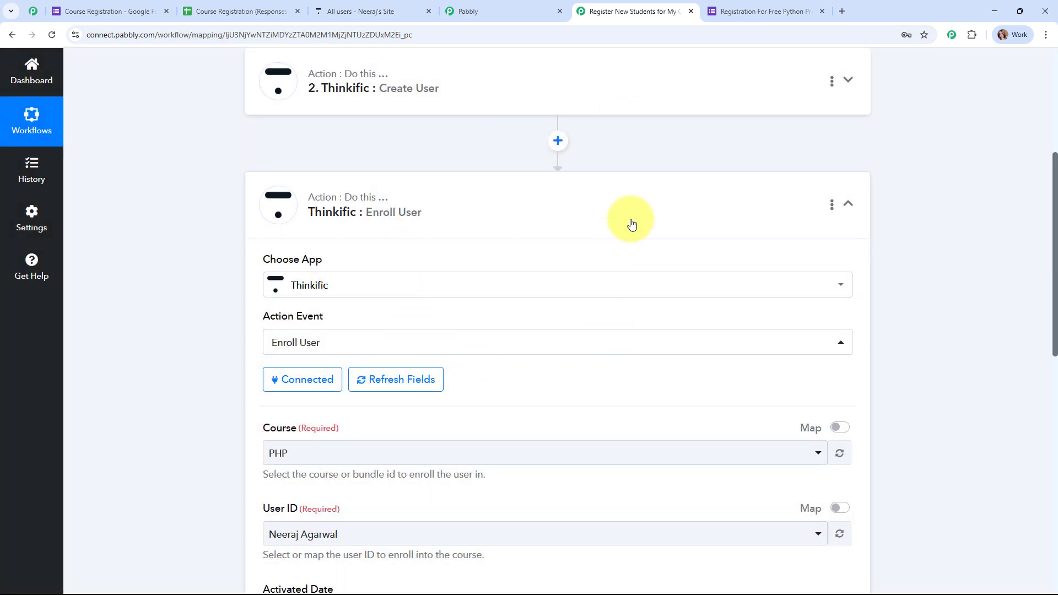
# Choose Programming in Python as the enrollment Course
pyautogui.scroll(-4, 631, 223)
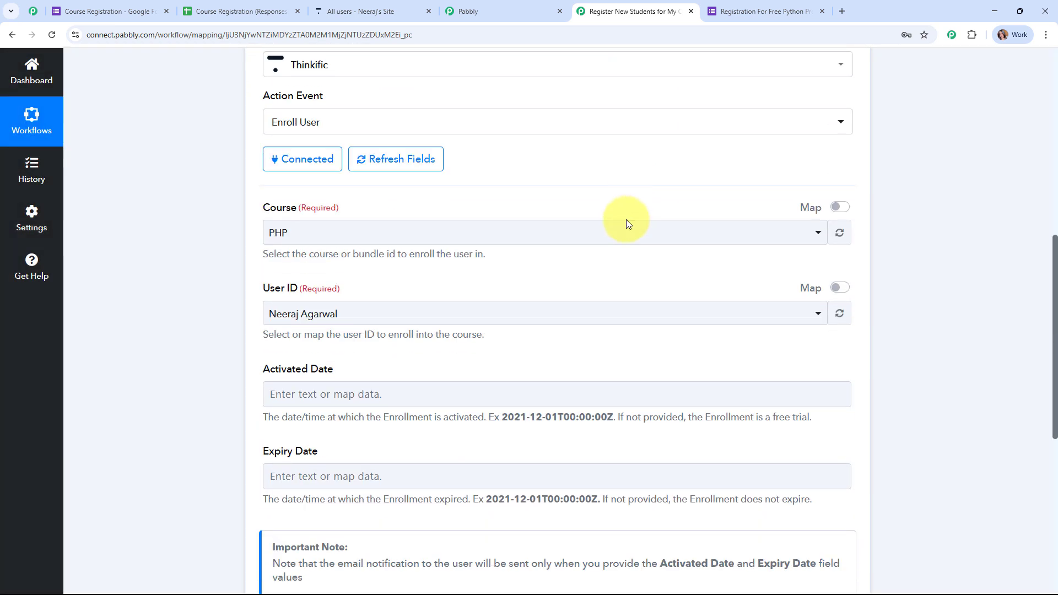
pyautogui.moveTo(255, 206); pyautogui.dragTo(383, 197)
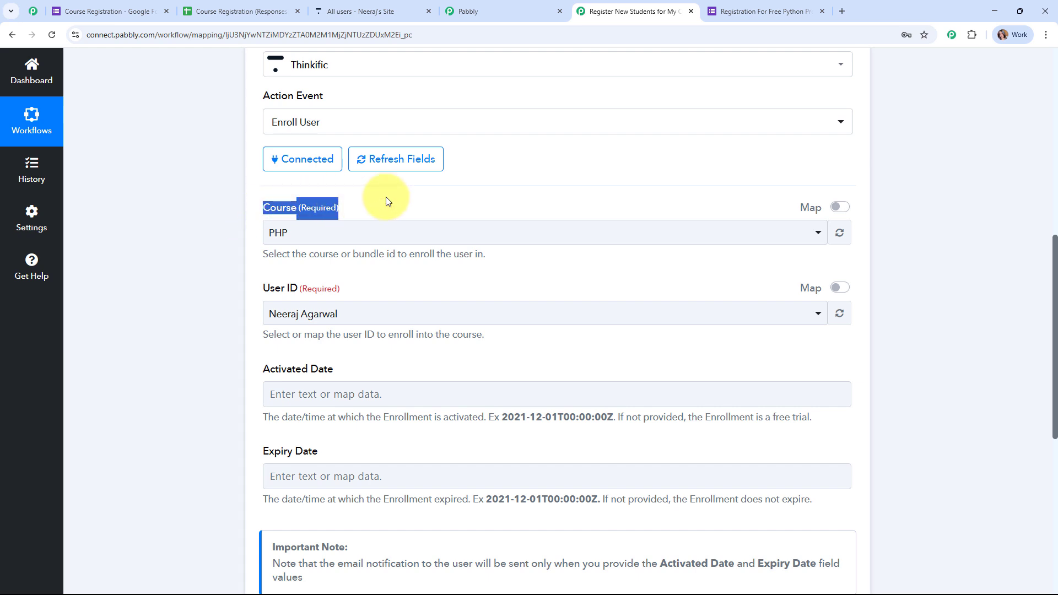
pyautogui.click(509, 232)
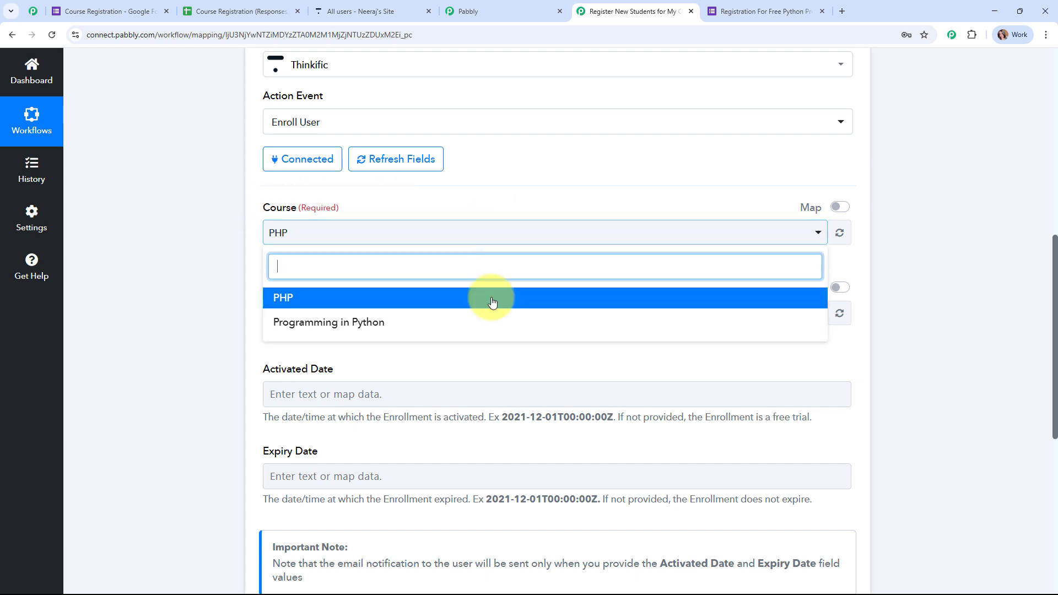
pyautogui.click(349, 324)
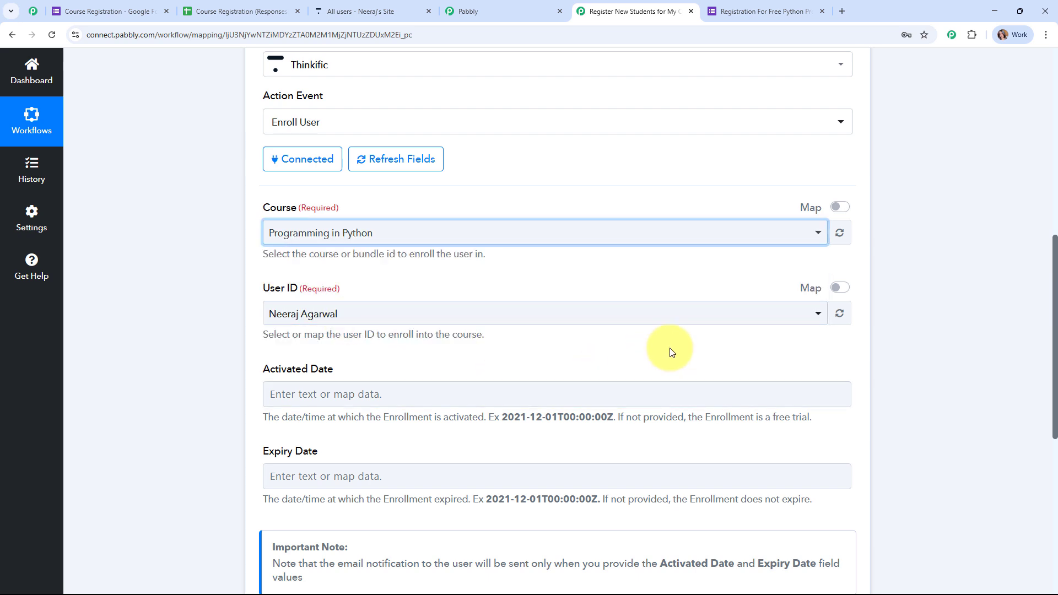
# Switch the User ID field to mapped data and clear its leftover value
pyautogui.scroll(-3, 670, 348)
pyautogui.scroll(2, 669, 348)
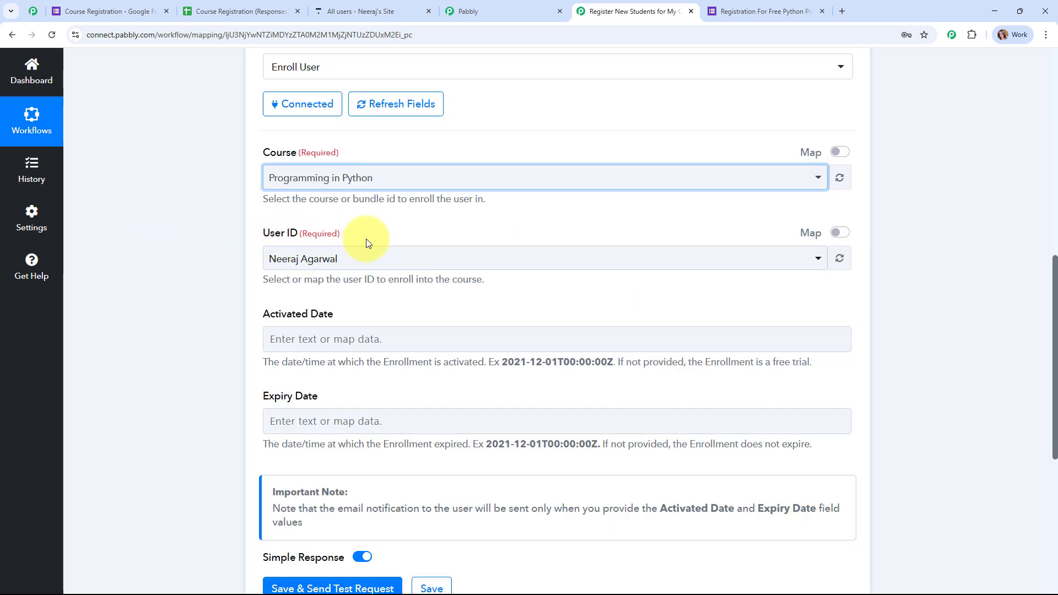
pyautogui.click(458, 266)
pyautogui.click(458, 266)
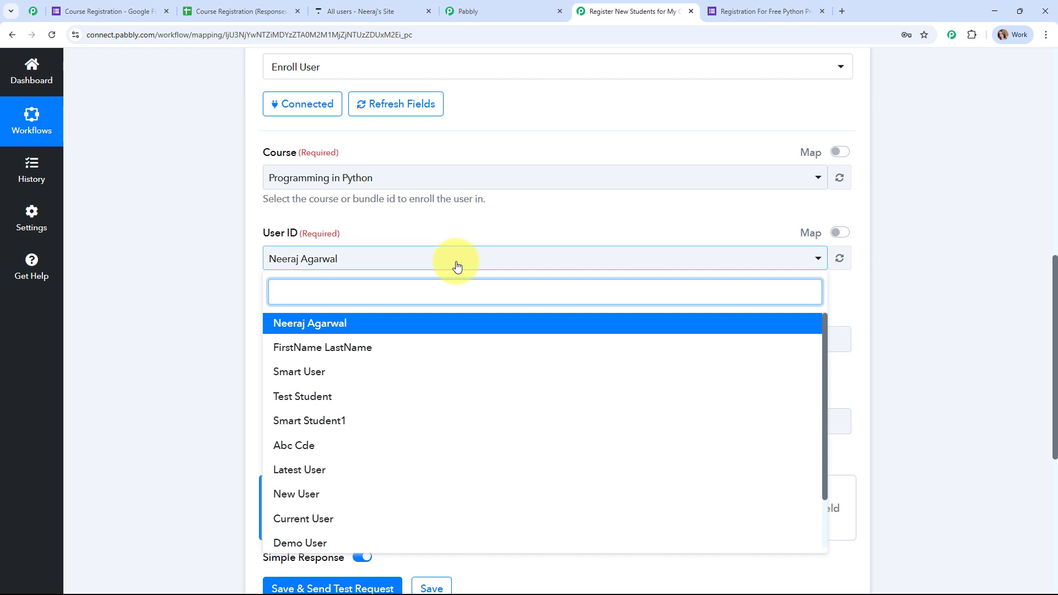
pyautogui.click(457, 266)
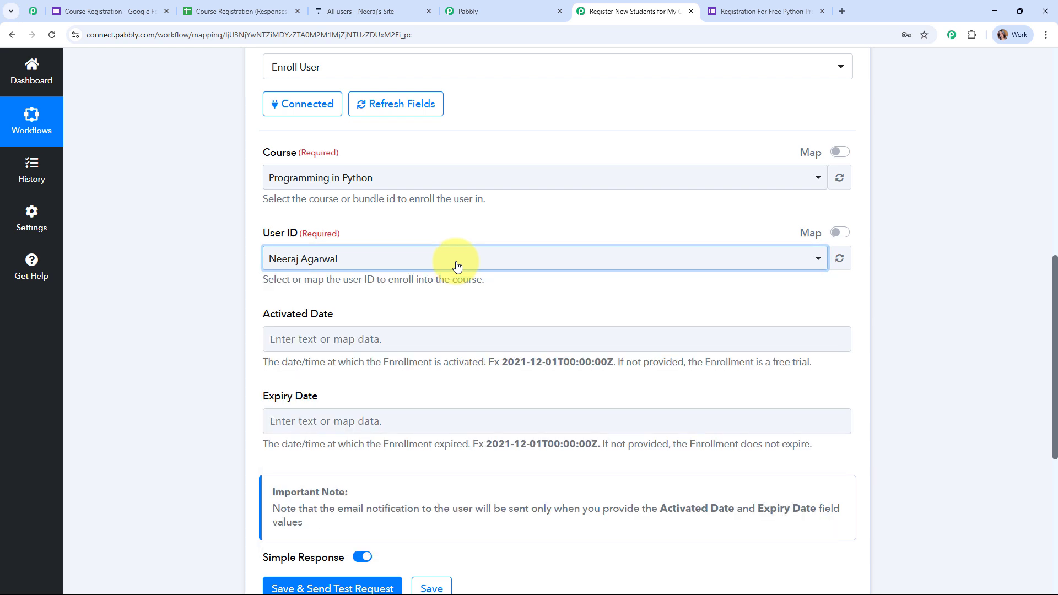
pyautogui.click(840, 235)
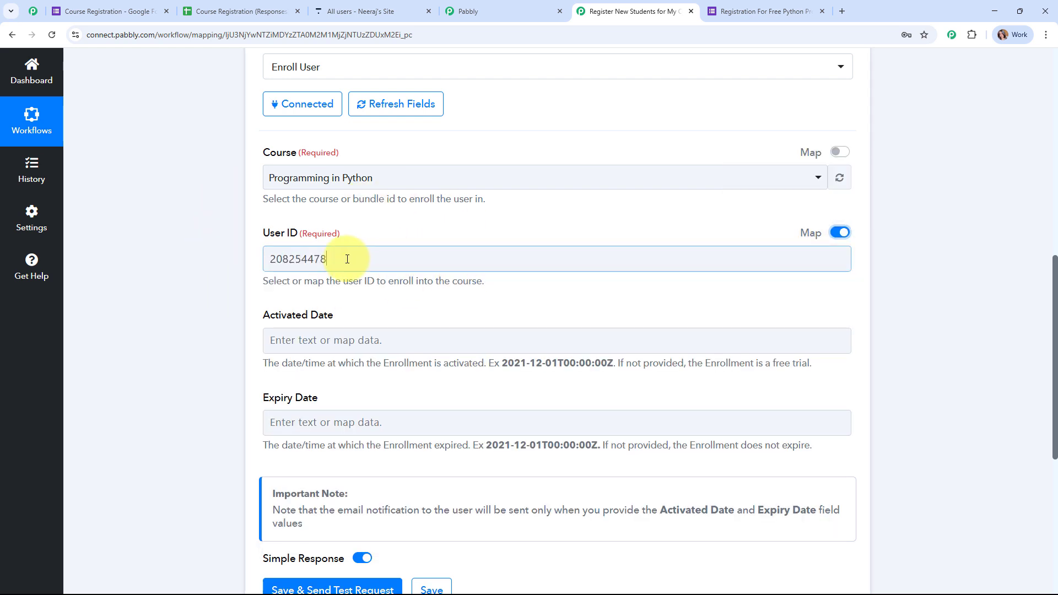
pyautogui.moveTo(480, 255); pyautogui.dragTo(229, 265)
pyautogui.press('BackSpace')
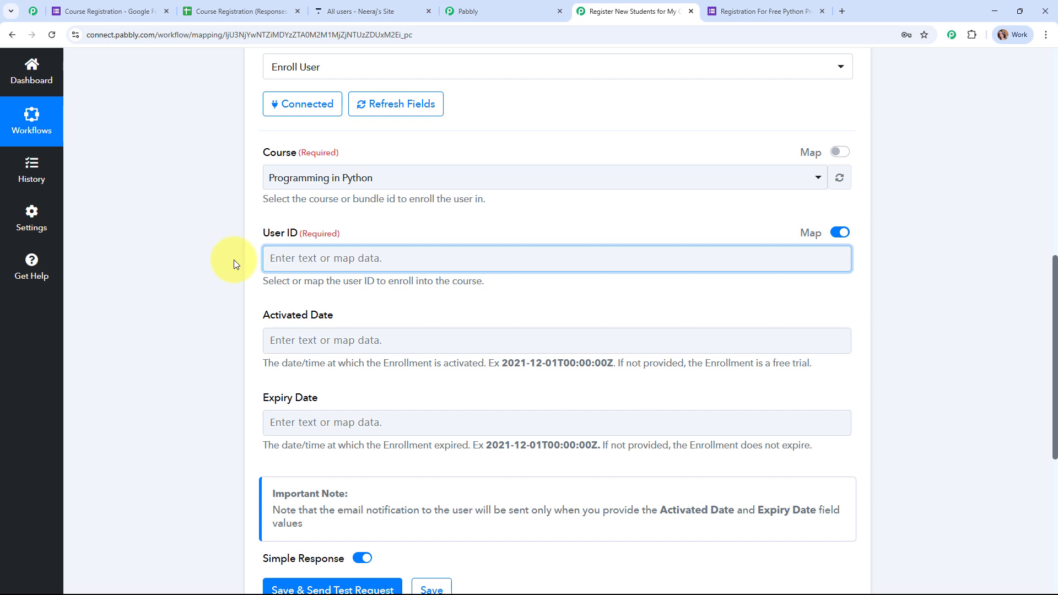
# Map User ID to the Id output of step 2, Thinkific: Create User
pyautogui.click(390, 106)
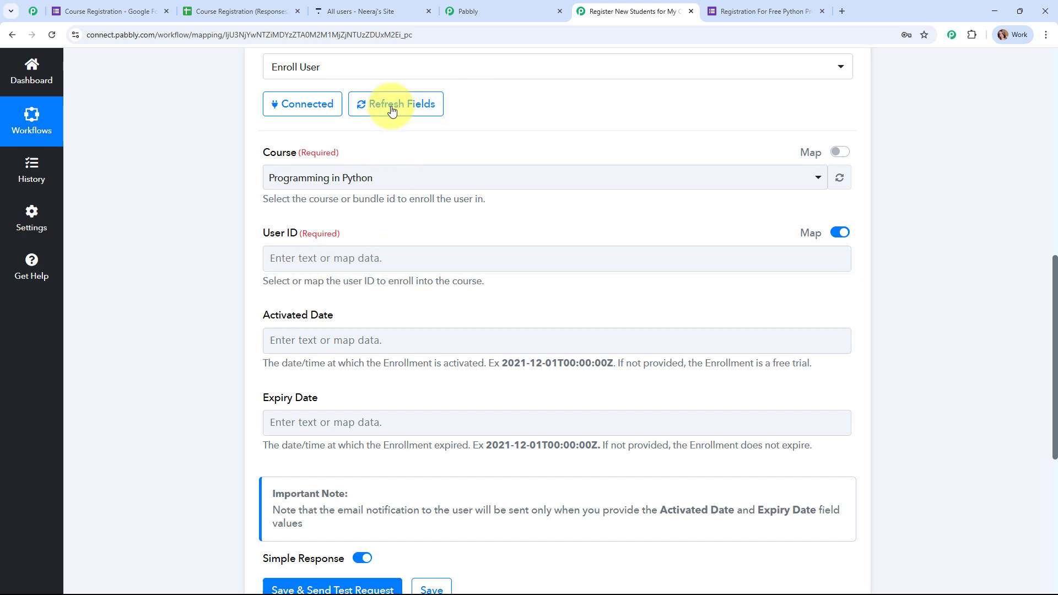
pyautogui.click(282, 258)
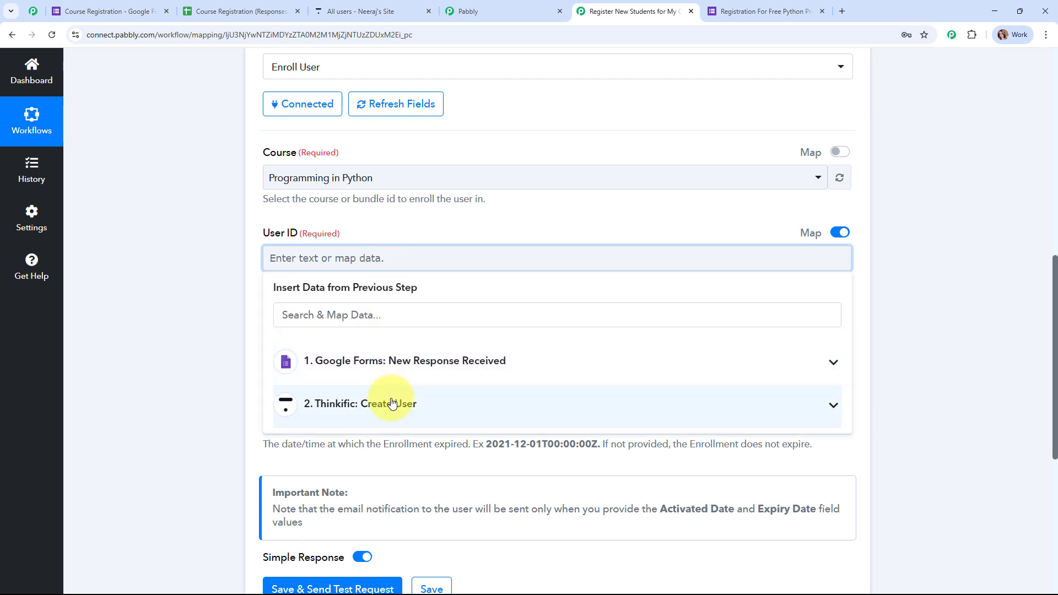
pyautogui.click(393, 403)
pyautogui.scroll(-3, 888, 373)
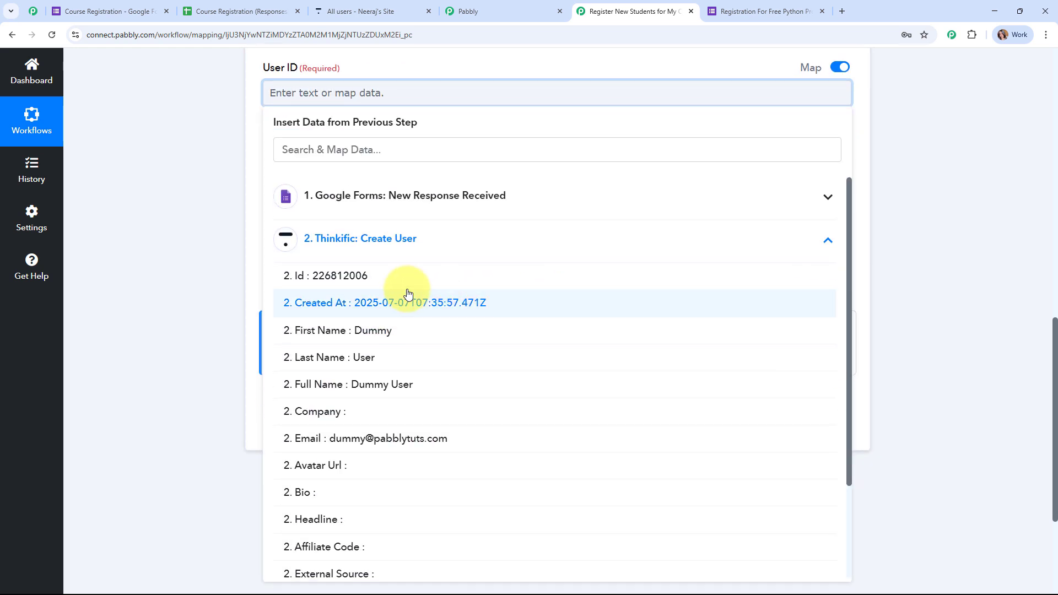
pyautogui.click(326, 274)
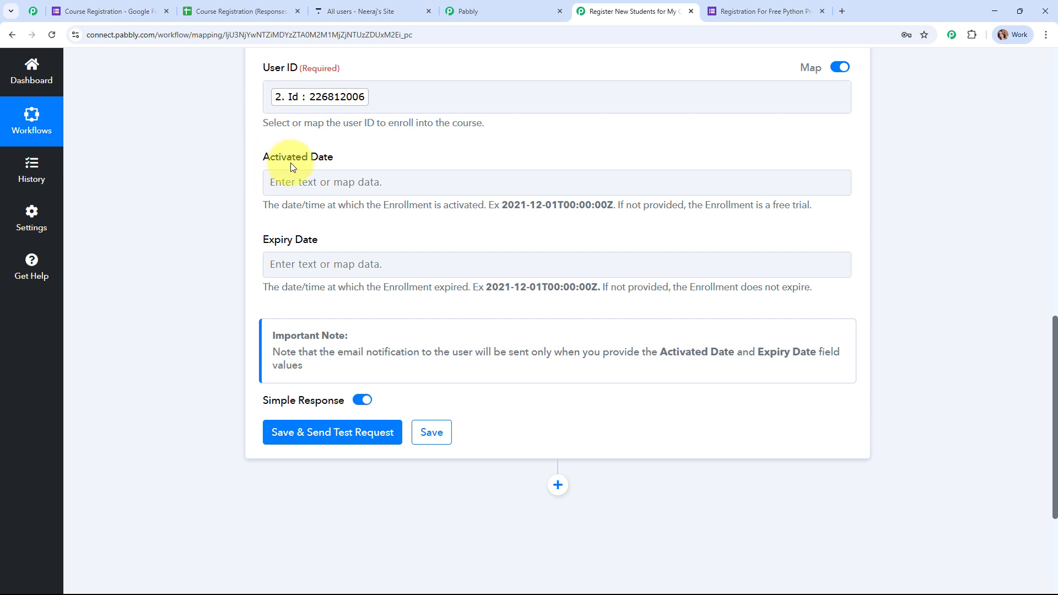
pyautogui.click(337, 253)
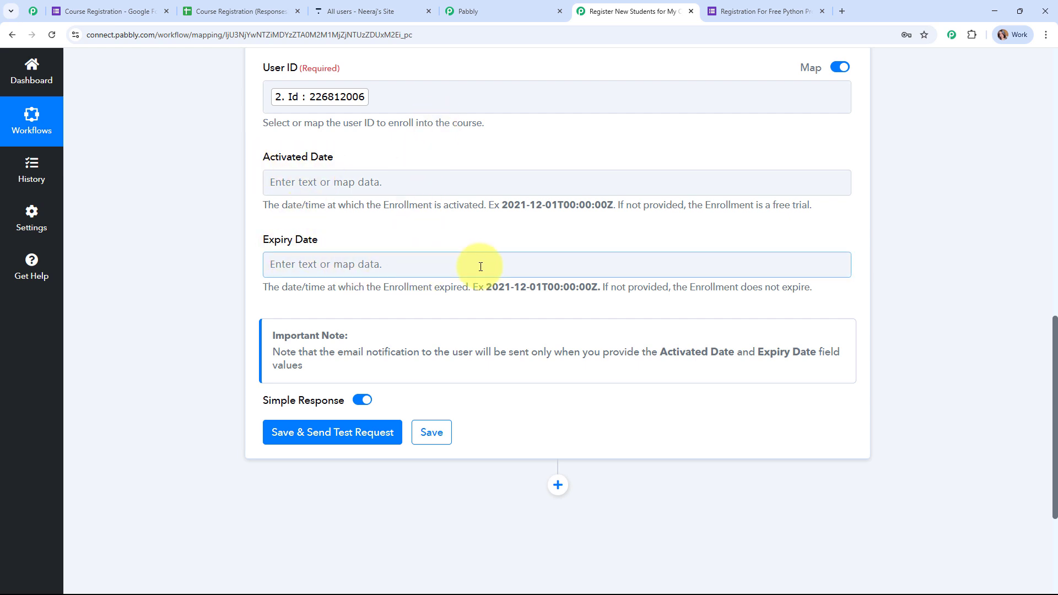
pyautogui.click(891, 270)
pyautogui.scroll(-3, 894, 271)
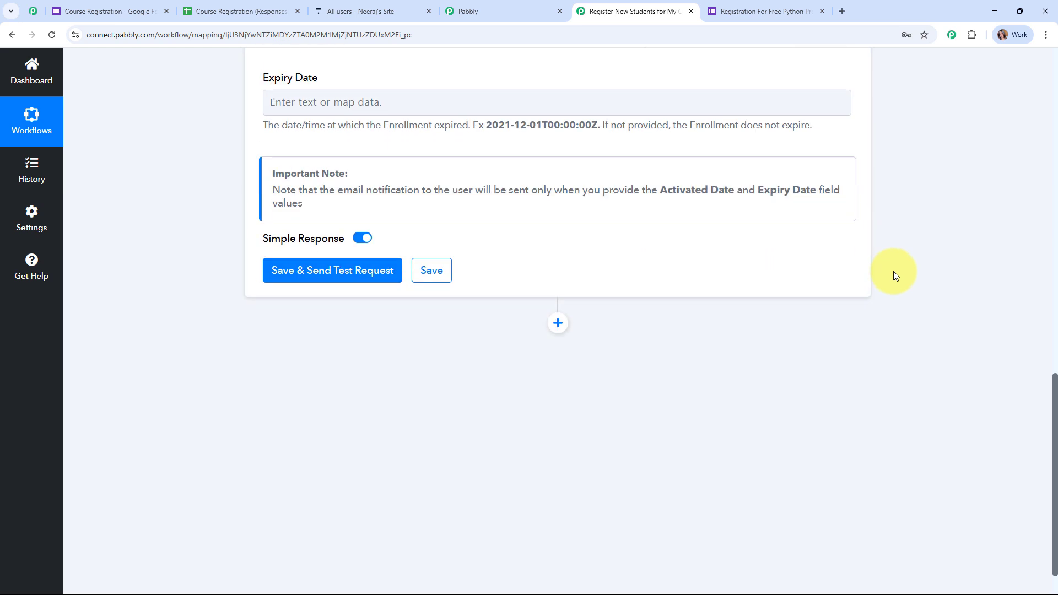
# Save the Enroll User step, send a test request, and review the Programming in Python enrollment response
pyautogui.click(305, 274)
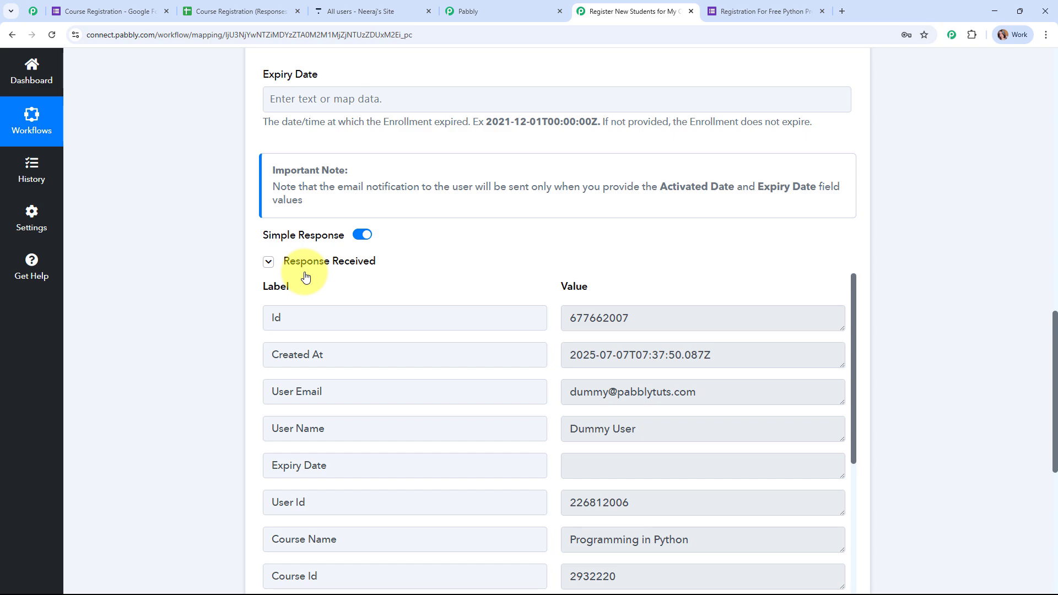
pyautogui.scroll(-3, 890, 330)
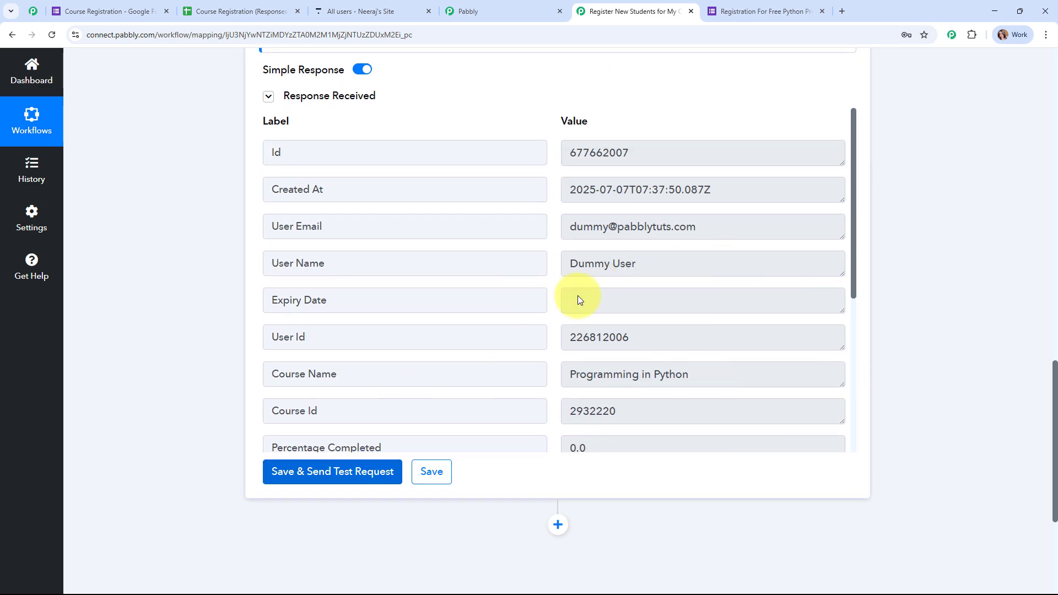
pyautogui.scroll(10, 987, 298)
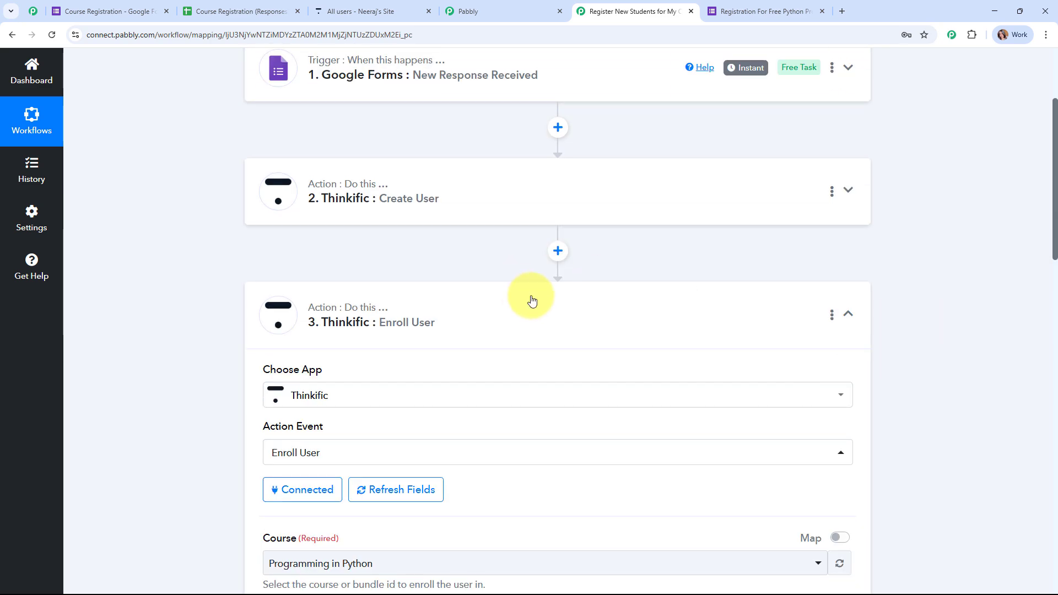
pyautogui.scroll(3, 457, 283)
# Reload Thinkific's All users list, check the test user's Programming in Python enrollment, then return to Pabbly
pyautogui.click(337, 7)
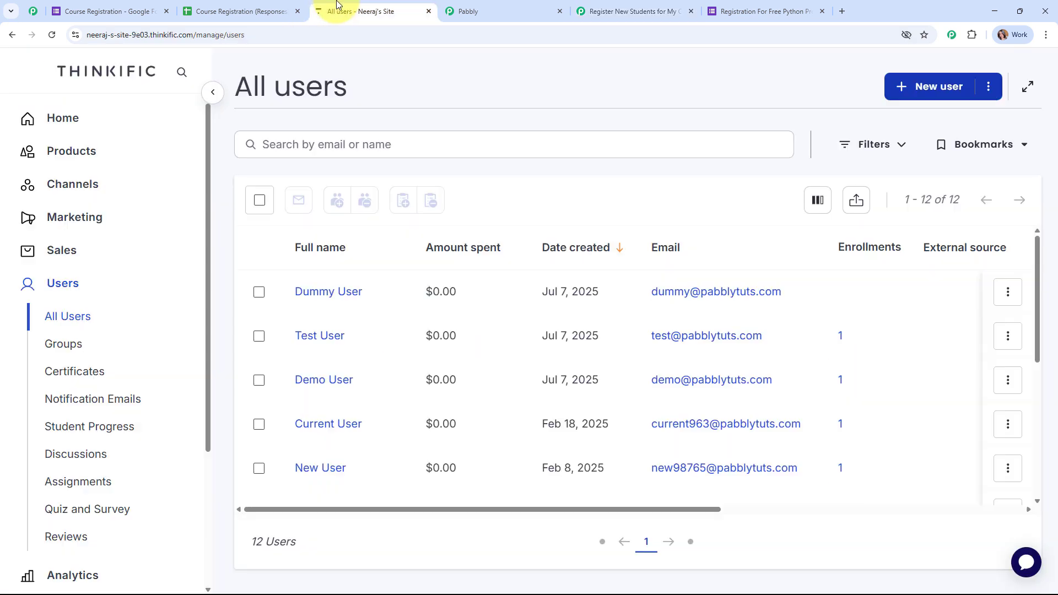
pyautogui.click(53, 36)
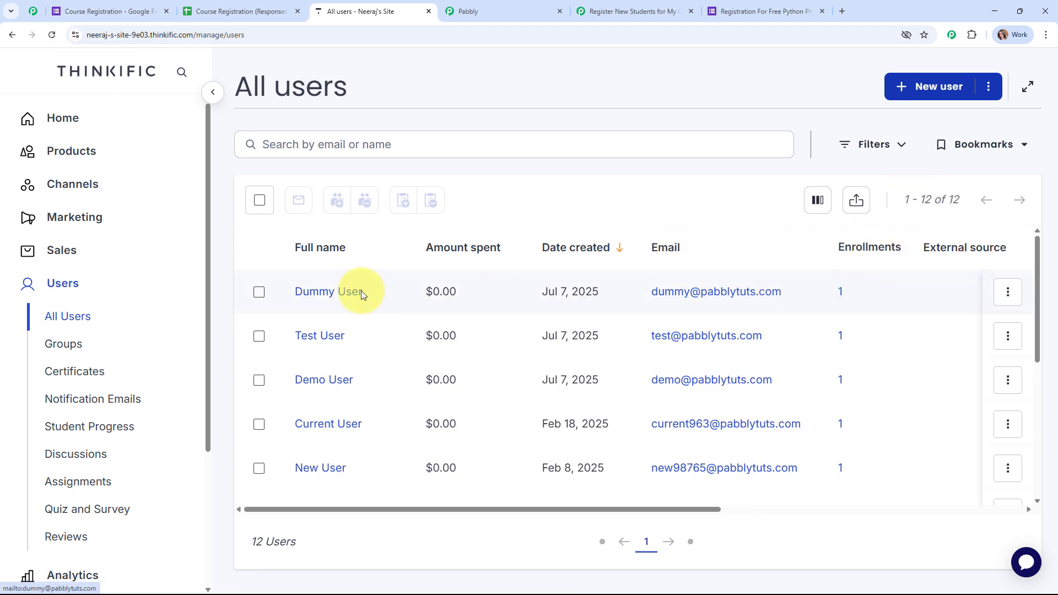
pyautogui.click(315, 294)
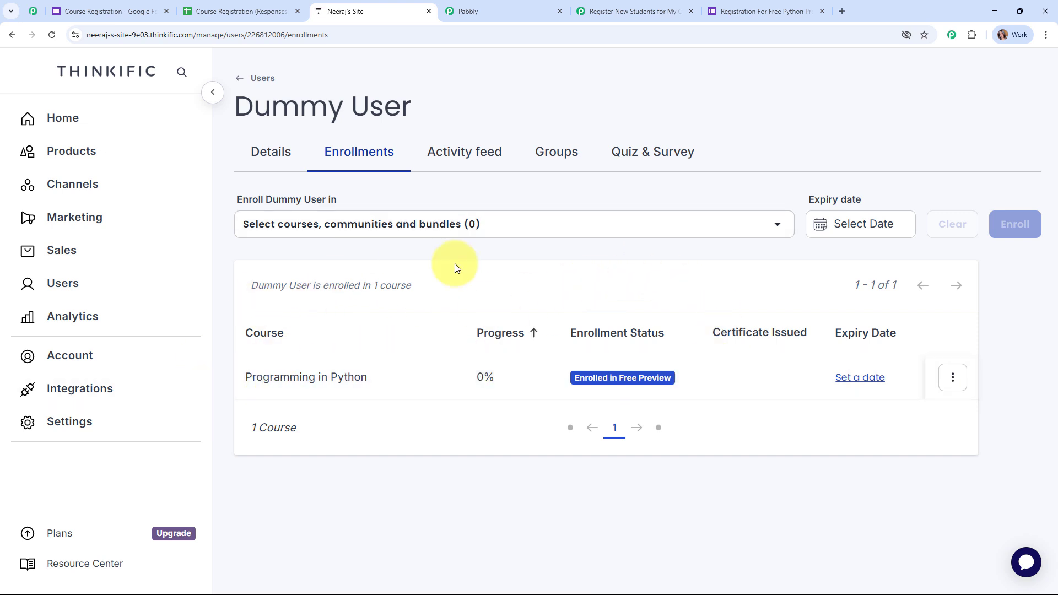
pyautogui.click(630, 6)
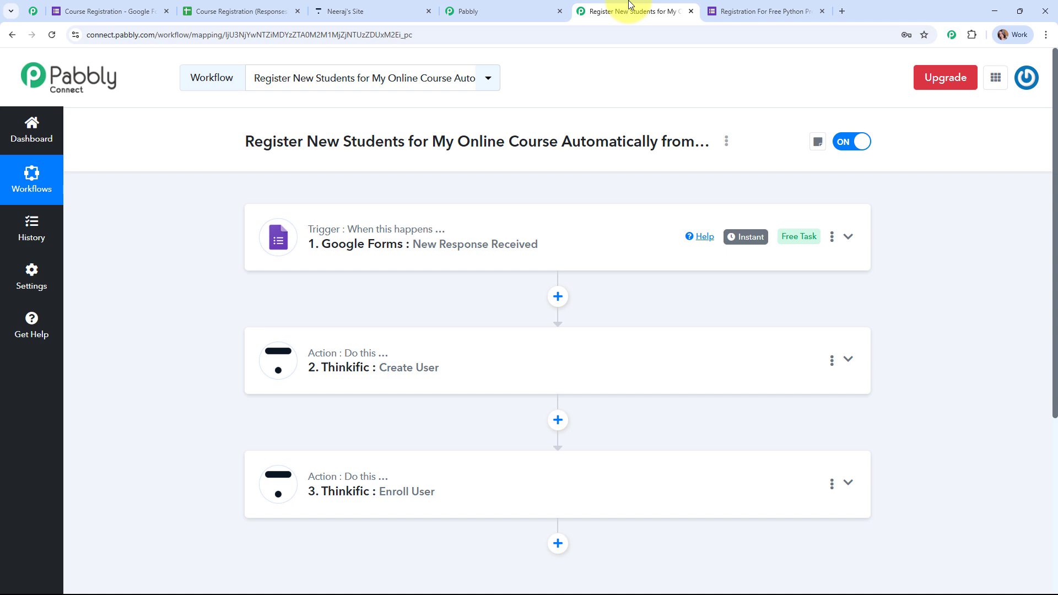